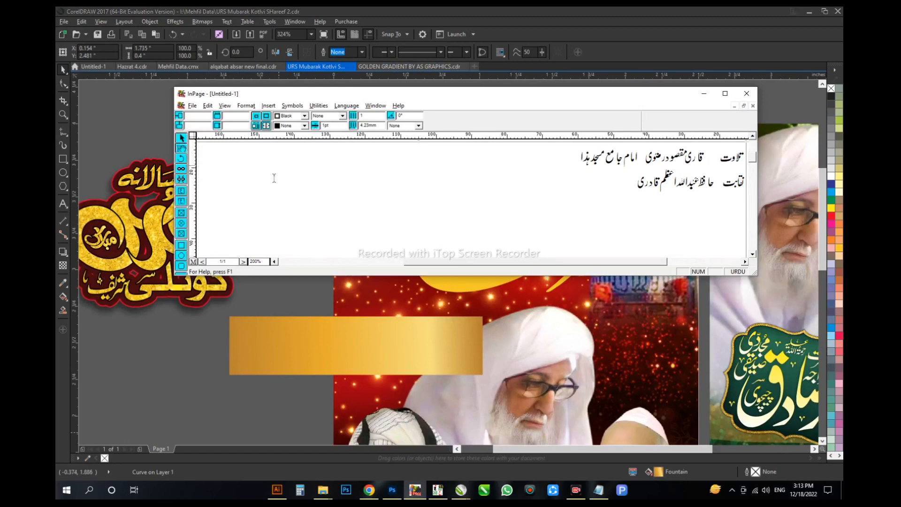
Step: Write شریف in InPage, copy it, and paste it into the URS Mubarak poster document in CorelDRAW
{"action": "left_click", "coordinate": [293, 181]}
{"action": "key", "text": "ctrl+a"}
{"action": "type", "text": "شریف"}
{"action": "left_click", "coordinate": [181, 138]}
{"action": "key", "text": "ctrl+c"}
{"action": "left_click", "coordinate": [214, 359]}
{"action": "key", "text": "ctrl+v"}
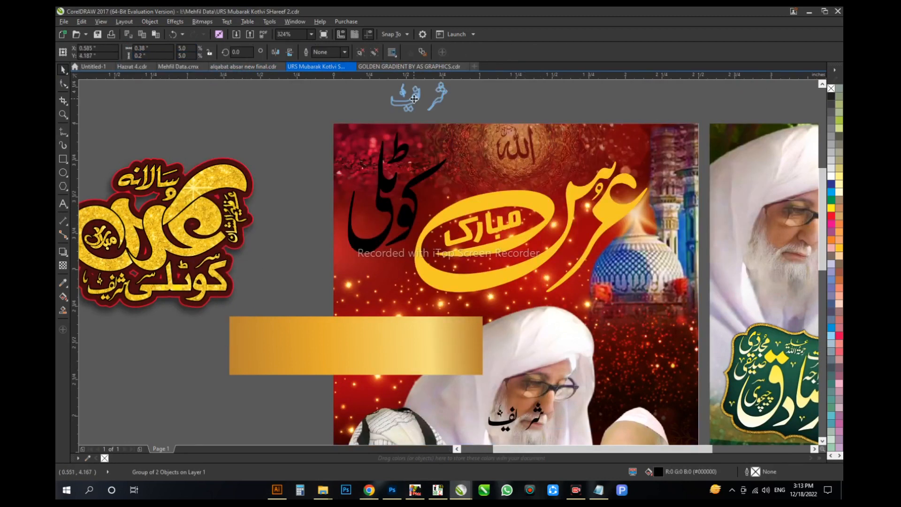
Step: Move the pasted شریف above the red poster, ungroup it, and close up its letters into a compact word
{"action": "left_click_drag", "start_coordinate": [414, 98], "coordinate": [413, 99]}
{"action": "key", "text": "shift+F2"}
{"action": "key", "text": "ctrl+u"}
{"action": "left_click_drag", "start_coordinate": [335, 318], "coordinate": [520, 294]}
{"action": "scroll", "coordinate": [551, 301], "scroll_direction": "down", "scroll_amount": 3}
{"action": "left_click", "coordinate": [570, 295], "text": "shift"}
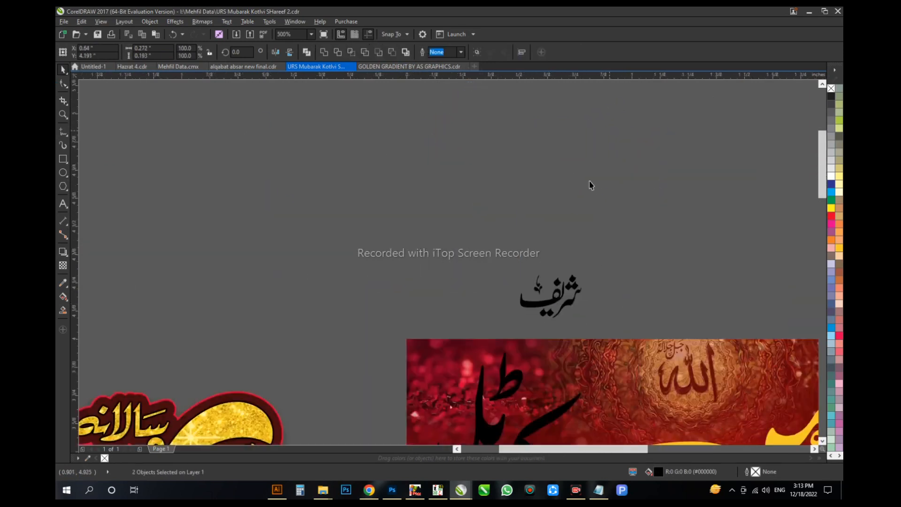
Step: Group the شریف lettering and position it directly below کوٹلی on the red poster
{"action": "left_click_drag", "start_coordinate": [565, 136], "coordinate": [526, 402]}
{"action": "left_click_drag", "start_coordinate": [368, 362], "coordinate": [558, 436]}
{"action": "scroll", "coordinate": [558, 434], "scroll_direction": "up", "scroll_amount": 1}
{"action": "left_click_drag", "start_coordinate": [520, 386], "coordinate": [511, 304]}
{"action": "key", "text": "ctrl+g"}
{"action": "left_click_drag", "start_coordinate": [435, 300], "coordinate": [513, 355]}
{"action": "left_click_drag", "start_coordinate": [493, 303], "coordinate": [493, 278]}
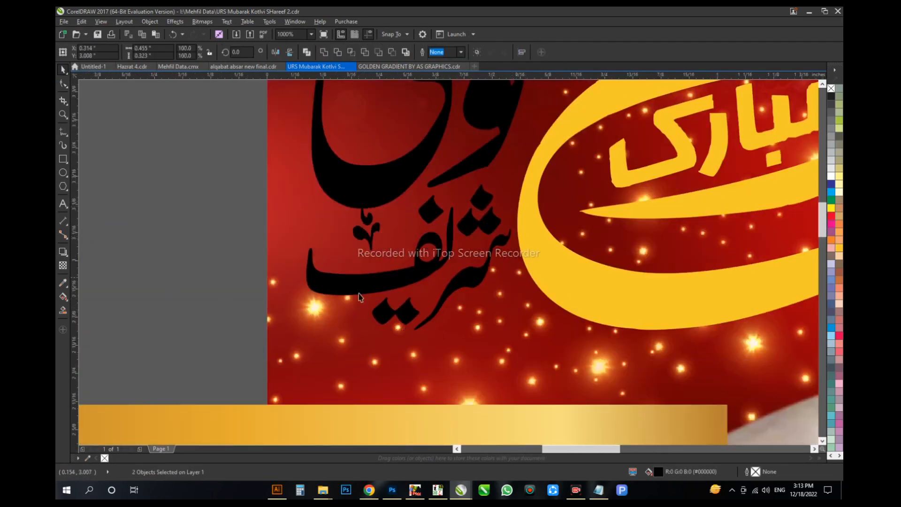
Step: Adjust the parts of شریف, setting its small decorative mark into the space above the long ف stroke
{"action": "left_click_drag", "start_coordinate": [398, 277], "coordinate": [417, 315]}
{"action": "left_click", "coordinate": [348, 317], "text": "shift"}
{"action": "key", "text": "ctrl+l"}
{"action": "scroll", "coordinate": [374, 257], "scroll_direction": "up", "scroll_amount": 1}
{"action": "left_click", "coordinate": [381, 280]}
{"action": "left_click", "coordinate": [396, 257], "text": "shift"}
{"action": "left_click_drag", "start_coordinate": [386, 255], "coordinate": [441, 252]}
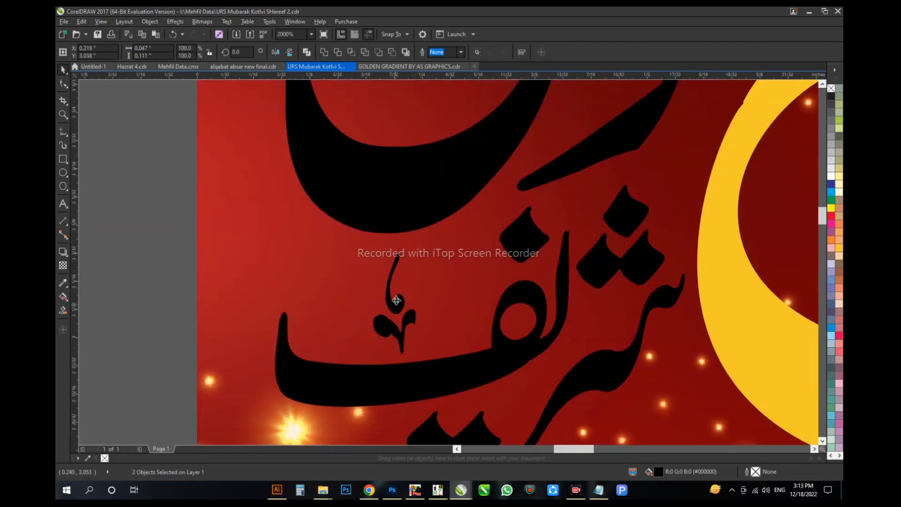
Step: Select the کوٹلی شریف lettering and shift it slightly lower beside عرس مبارک
{"action": "scroll", "coordinate": [396, 300], "scroll_direction": "down", "scroll_amount": 5}
{"action": "left_click", "coordinate": [319, 194]}
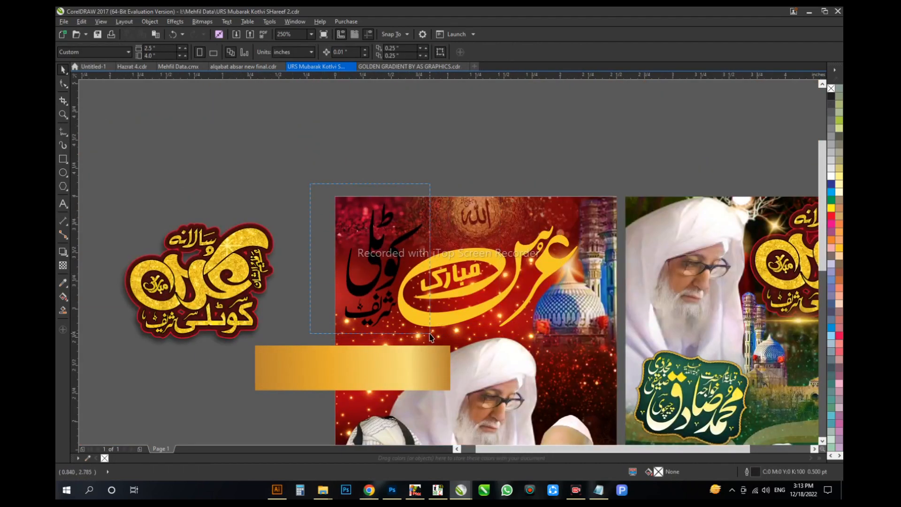
{"action": "left_click_drag", "start_coordinate": [430, 334], "coordinate": [430, 334]}
{"action": "left_click_drag", "start_coordinate": [374, 281], "coordinate": [374, 290]}
{"action": "left_click_drag", "start_coordinate": [312, 251], "coordinate": [328, 169]}
{"action": "left_click_drag", "start_coordinate": [328, 106], "coordinate": [610, 261]}
{"action": "key", "text": "ctrl+l"}
{"action": "left_click", "coordinate": [424, 273]}
{"action": "key", "text": "ctrl+z"}
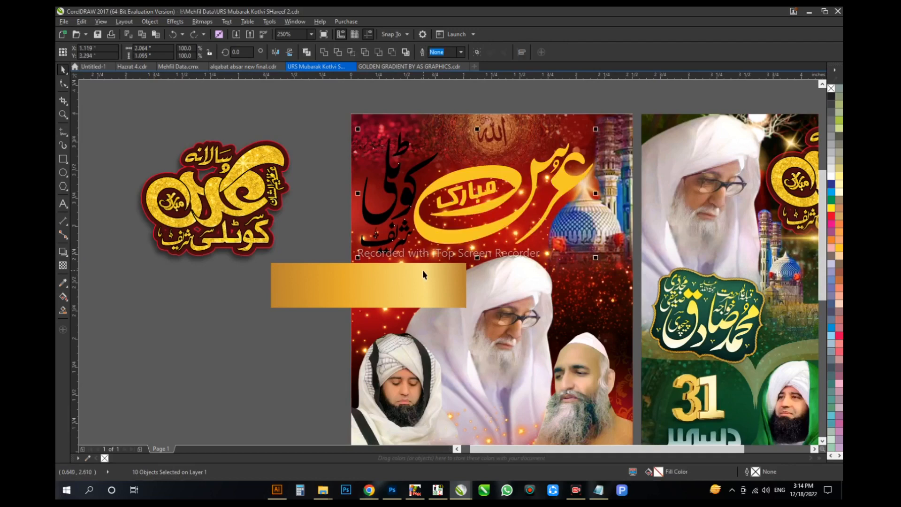
Step: Group the title lettering and copy the gold bar's gradient fill onto عرس مبارک and کوٹلی شریف
{"action": "left_click_drag", "start_coordinate": [603, 118], "coordinate": [603, 118]}
{"action": "key", "text": "ctrl+g"}
{"action": "key", "text": "ctrl+shift+a"}
{"action": "key", "text": "Return"}
{"action": "left_click", "coordinate": [396, 290]}
{"action": "left_click", "coordinate": [383, 242]}
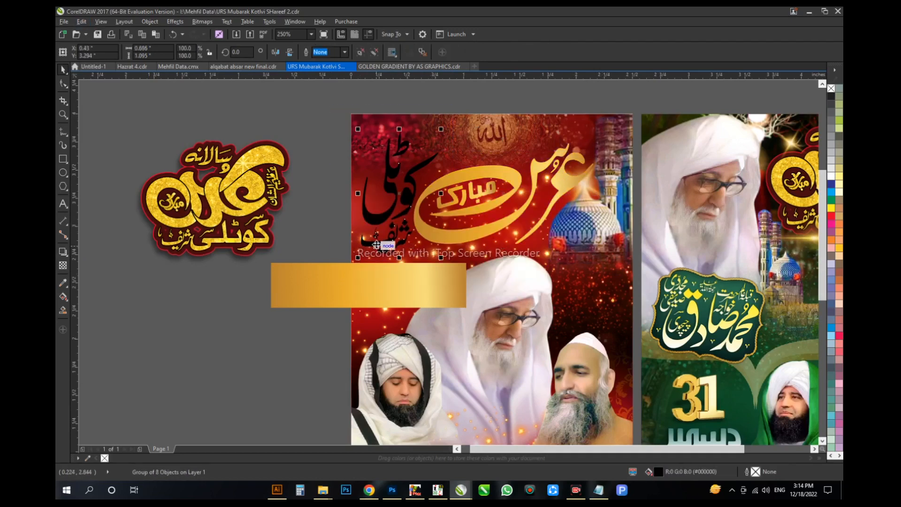
{"action": "key", "text": "ctrl+r"}
Step: Apply a downward drop shadow to the whole gold title lettering and move the gold gradient bar clear of the poster
{"action": "left_click_drag", "start_coordinate": [393, 284], "coordinate": [253, 331]}
{"action": "left_click_drag", "start_coordinate": [361, 268], "coordinate": [575, 138]}
{"action": "left_click_drag", "start_coordinate": [467, 262], "coordinate": [471, 257]}
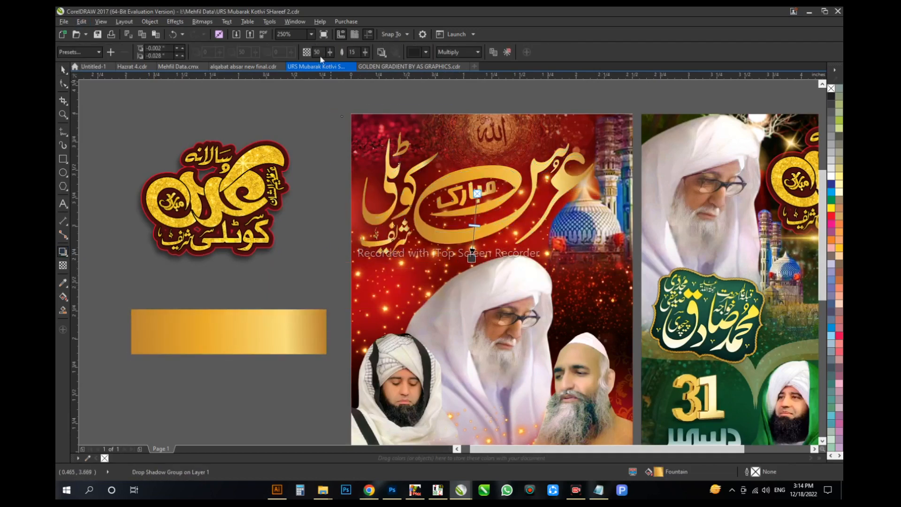
{"action": "key", "text": "Return"}
{"action": "key", "text": "space"}
{"action": "left_click", "coordinate": [326, 240]}
{"action": "scroll", "coordinate": [326, 240], "scroll_direction": "down", "scroll_amount": 1}
{"action": "left_click_drag", "start_coordinate": [382, 229], "coordinate": [353, 214]}
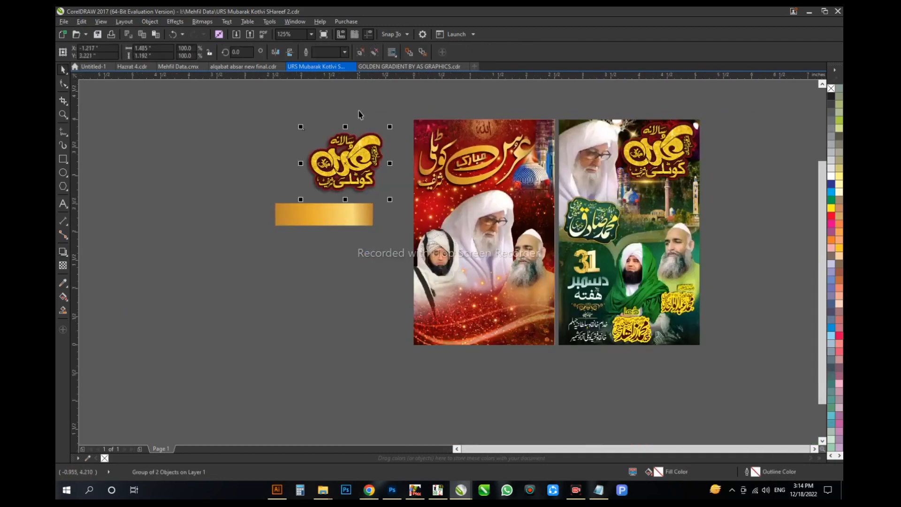
Step: Open the English Uras Muabarak poster file from the Mehfil Data folder, accepting the suggested permanent font substitution
{"action": "key", "text": "alt+Tab"}
{"action": "key", "text": "alt+Tab"}
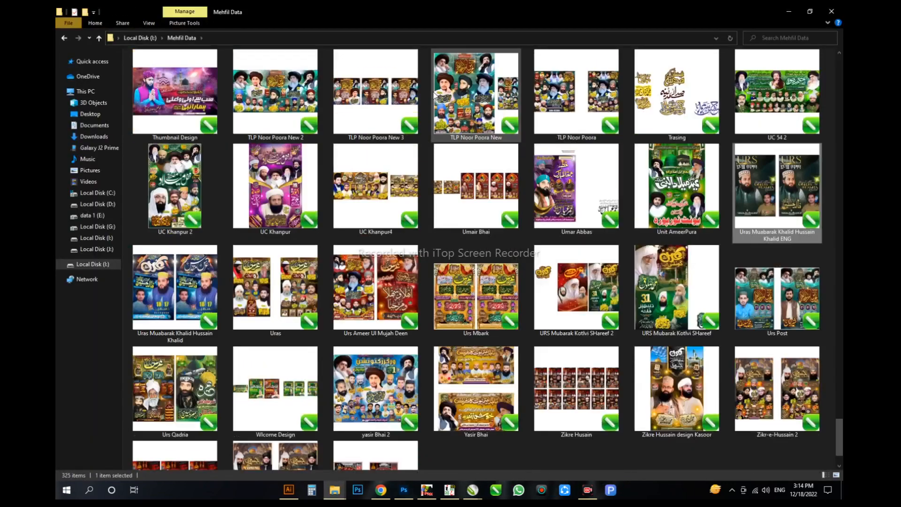
{"action": "key", "text": "alt+Tab"}
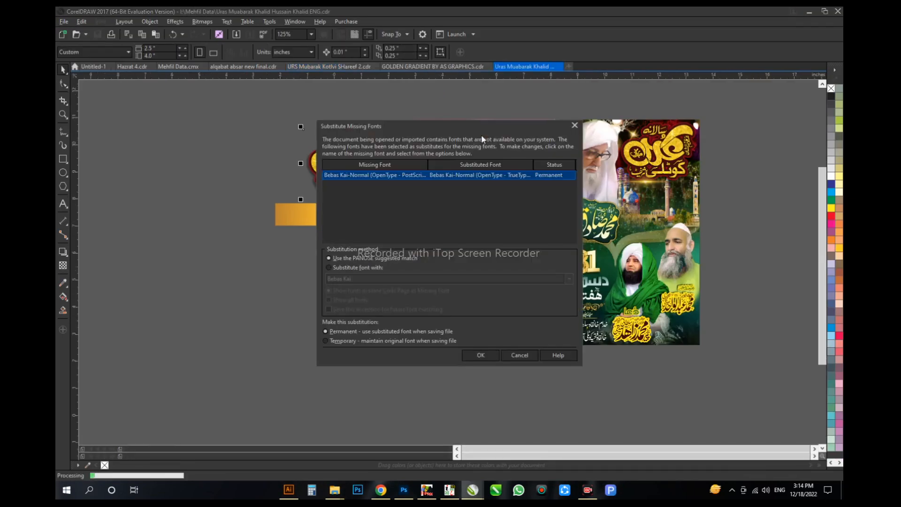
{"action": "key", "text": "Return"}
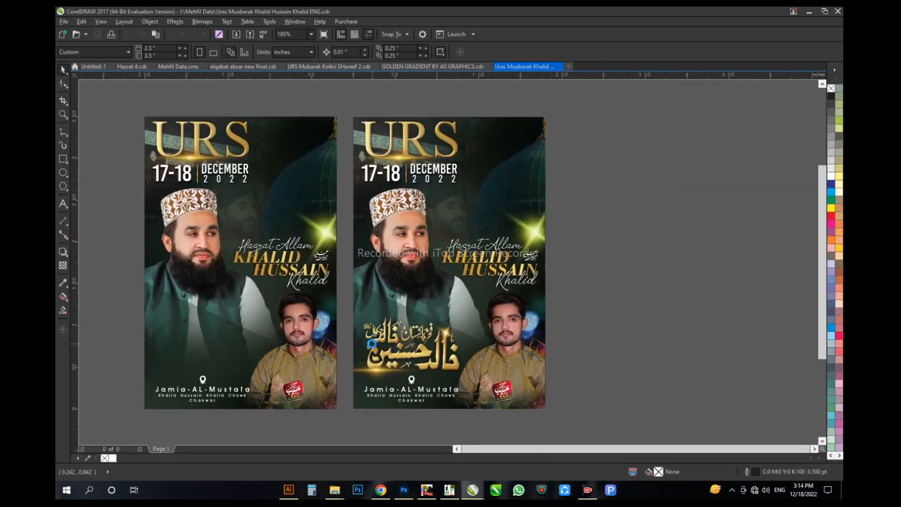
Step: Bring the golden light flare into the red poster and place it just under the عرس مبارک lettering
{"action": "key", "text": "ctrl+Tab"}
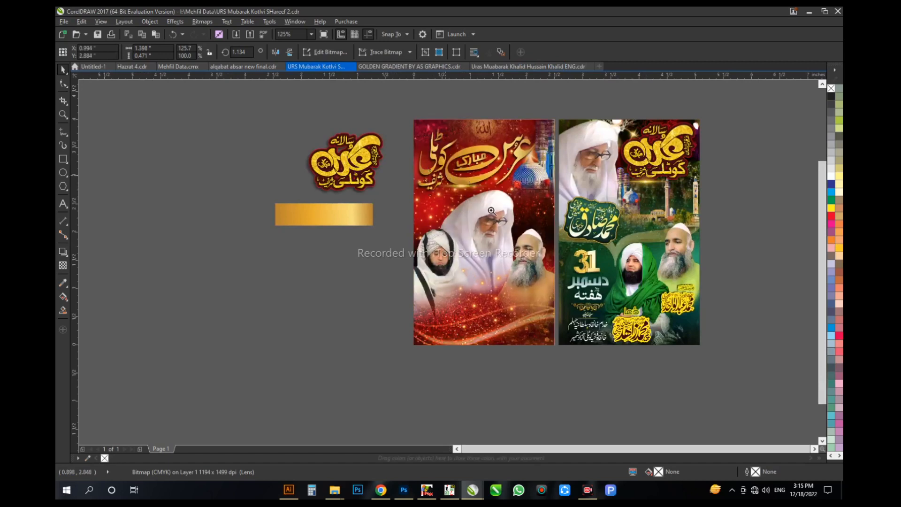
{"action": "left_click_drag", "start_coordinate": [491, 210], "coordinate": [495, 213]}
{"action": "left_click_drag", "start_coordinate": [426, 239], "coordinate": [436, 235]}
{"action": "scroll", "coordinate": [435, 234], "scroll_direction": "down", "scroll_amount": 2}
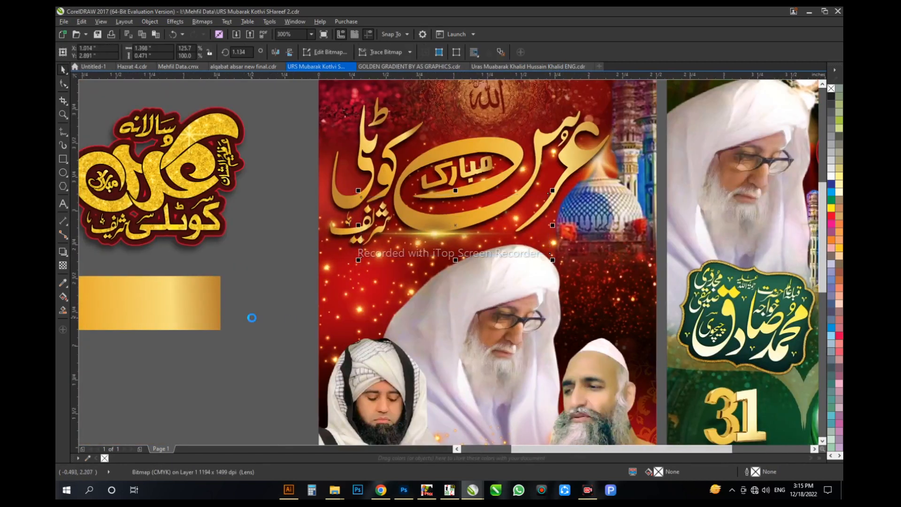
Step: Copy the star sparkle from the English poster and place one on each of two upper stroke tips of کوٹلی
{"action": "key", "text": "ctrl+Tab"}
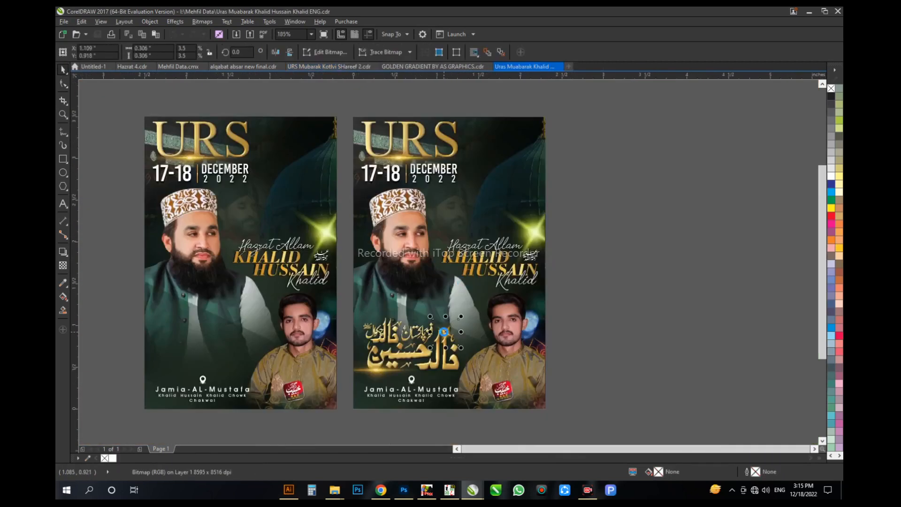
{"action": "key", "text": "ctrl+Tab"}
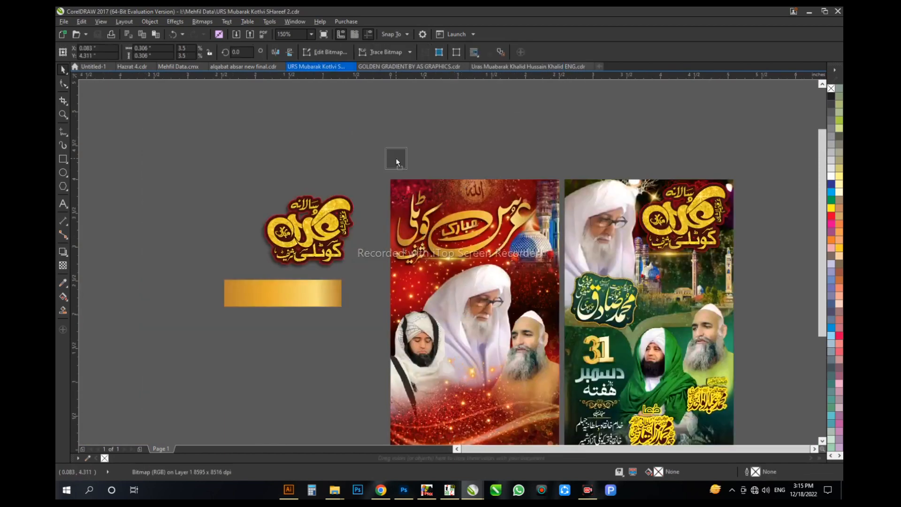
{"action": "left_click_drag", "start_coordinate": [396, 159], "coordinate": [413, 195]}
{"action": "key", "text": "F2"}
{"action": "left_click_drag", "start_coordinate": [373, 175], "coordinate": [334, 387]}
{"action": "right_click", "coordinate": [333, 387]}
Step: Trim the lower-left sparkle's bitmap boundary with the Shape tool so it ends at the red poster's edge
{"action": "key", "text": "F10"}
{"action": "left_click_drag", "start_coordinate": [209, 303], "coordinate": [288, 442]}
{"action": "left_click_drag", "start_coordinate": [260, 391], "coordinate": [263, 392]}
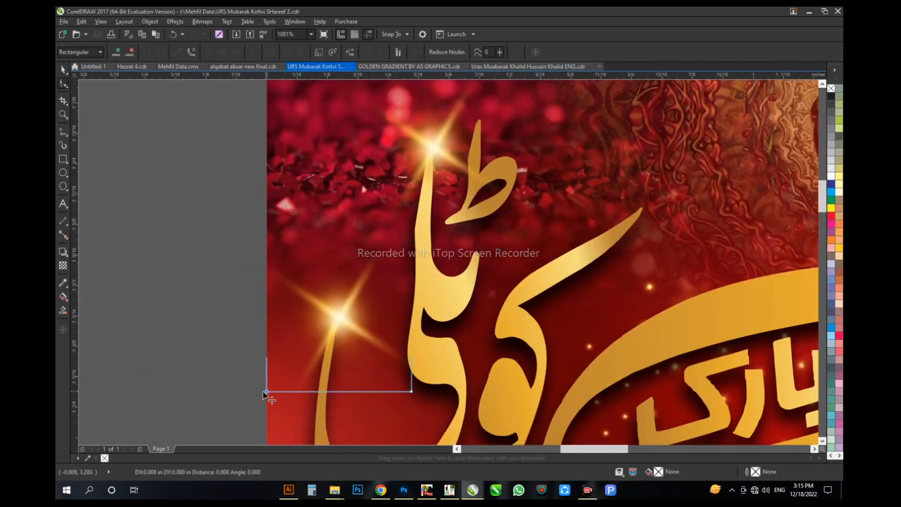
{"action": "key", "text": "space"}
{"action": "scroll", "coordinate": [265, 394], "scroll_direction": "down", "scroll_amount": 5}
Step: Switch to File Explorer and open the Backgrounds folder inside Mehfil Data on drive I
{"action": "key", "text": "alt+Tab"}
{"action": "left_click", "coordinate": [433, 287]}
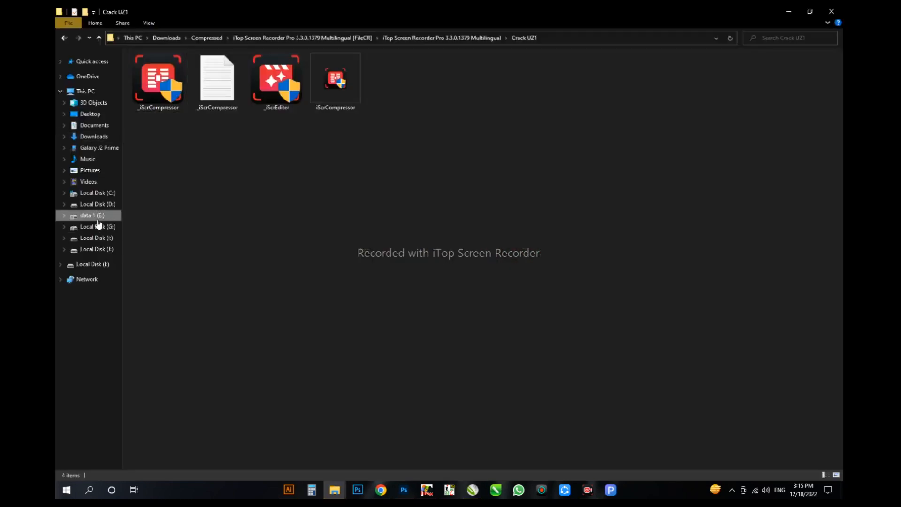
{"action": "left_click", "coordinate": [98, 219]}
{"action": "double_click", "coordinate": [245, 281]}
{"action": "left_click", "coordinate": [92, 264]}
{"action": "double_click", "coordinate": [581, 82]}
{"action": "double_click", "coordinate": [174, 99]}
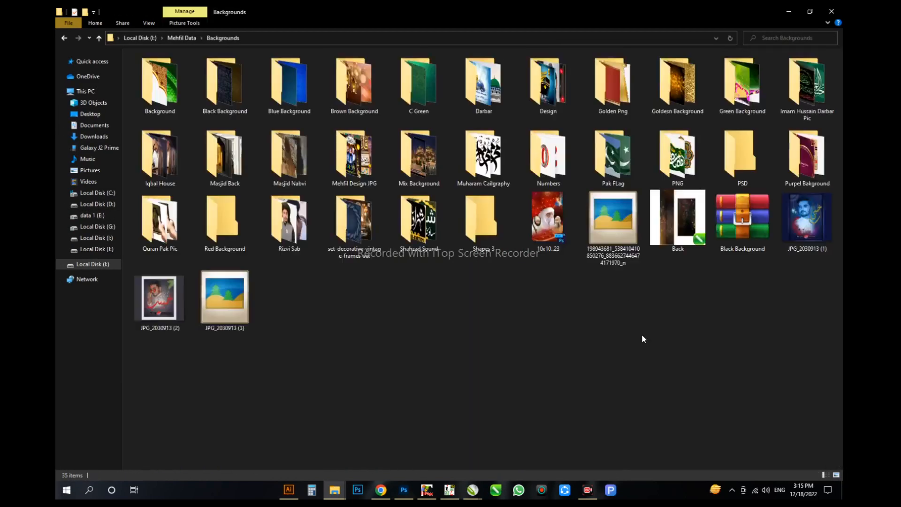
Step: Open the Shapes 3 folder and bring the four-colour luxury golden Arabic Islamic banner title frame image into the poster document
{"action": "key", "text": "p"}
{"action": "key", "text": "n"}
{"action": "key", "text": "b"}
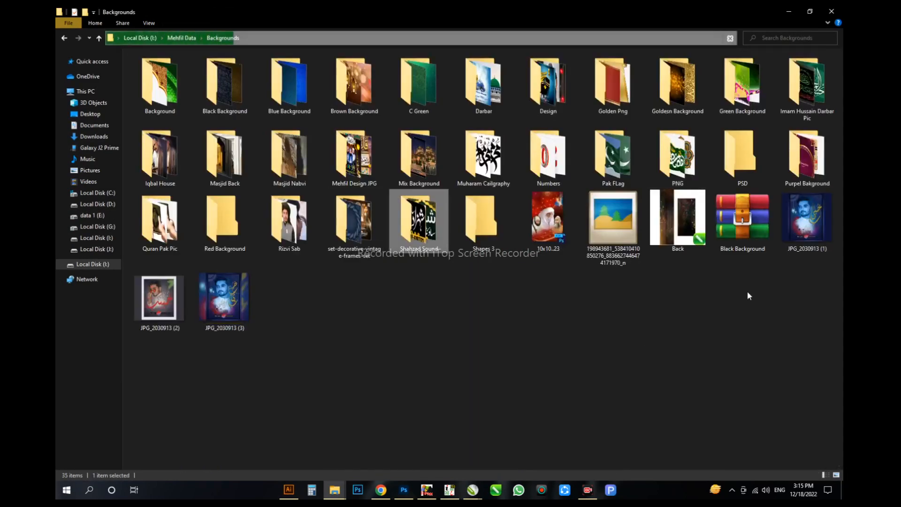
{"action": "key", "text": "s"}
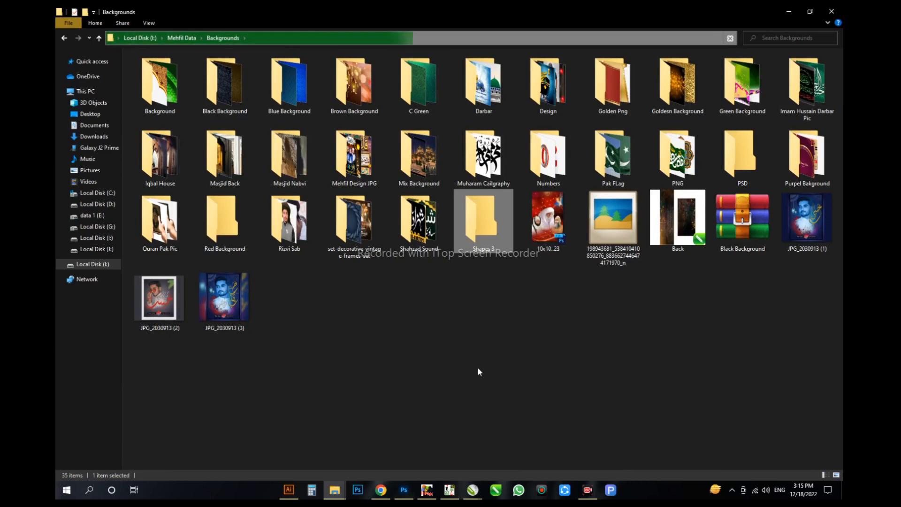
{"action": "key", "text": "Return"}
{"action": "scroll", "coordinate": [413, 237], "scroll_direction": "down", "scroll_amount": 10}
{"action": "scroll", "coordinate": [547, 331], "scroll_direction": "up", "scroll_amount": 1}
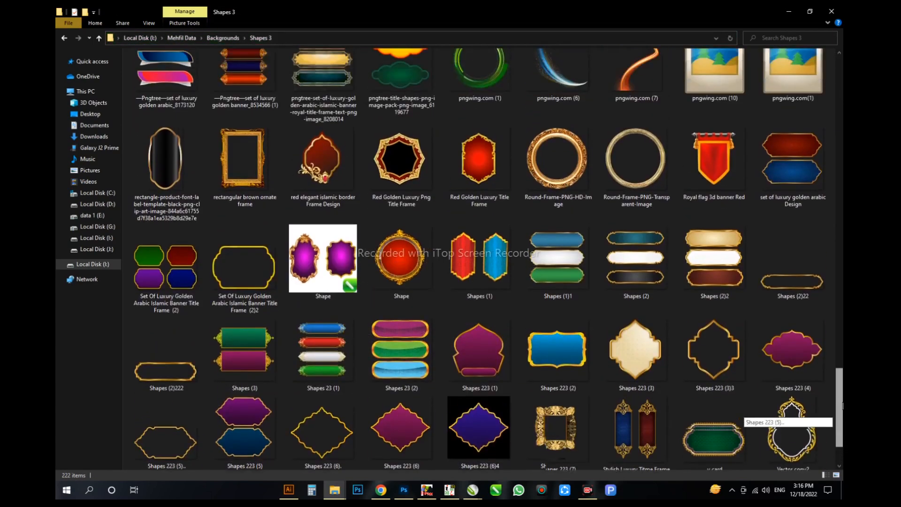
{"action": "scroll", "coordinate": [488, 260], "scroll_direction": "up", "scroll_amount": 1}
{"action": "key", "text": "alt+Tab"}
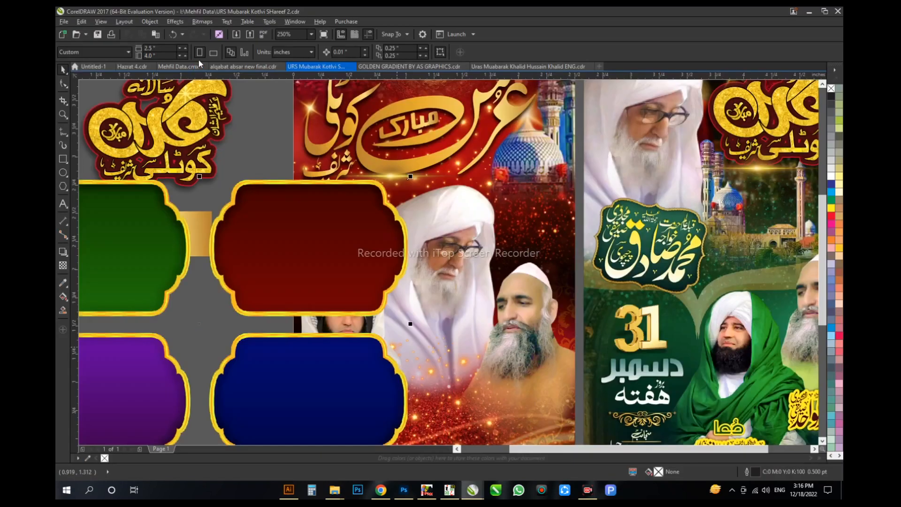
Step: Isolate the red frame using a rectangle about 0.92 by 0.63 in and delete the rest of the frame set
{"action": "left_click_drag", "start_coordinate": [410, 177], "coordinate": [203, 321]}
{"action": "scroll", "coordinate": [168, 365], "scroll_direction": "up", "scroll_amount": 1}
{"action": "left_click_drag", "start_coordinate": [398, 270], "coordinate": [383, 285]}
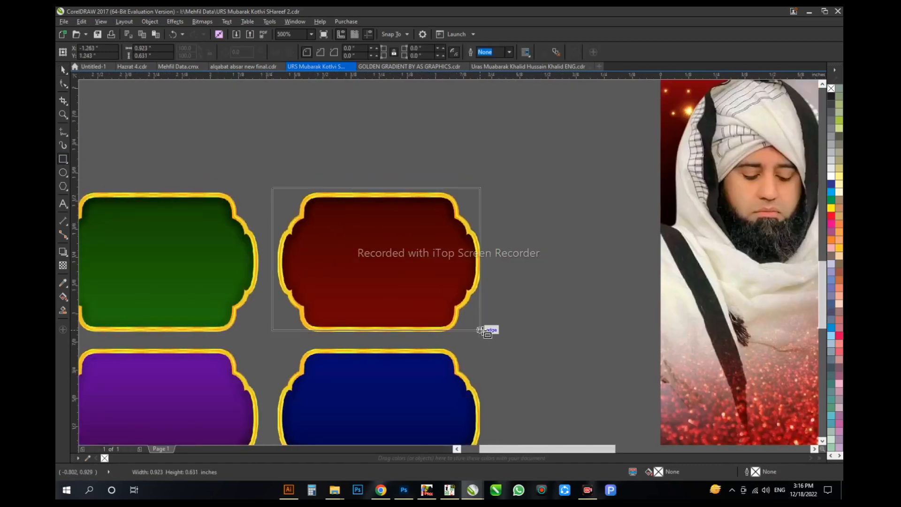
{"action": "left_click", "coordinate": [225, 234]}
{"action": "key", "text": "Delete"}
Step: Move the red frame onto the poster below the blue dome and shrink it to fit beside the central portrait
{"action": "scroll", "coordinate": [235, 277], "scroll_direction": "down", "scroll_amount": 1}
{"action": "left_click_drag", "start_coordinate": [233, 277], "coordinate": [610, 137]}
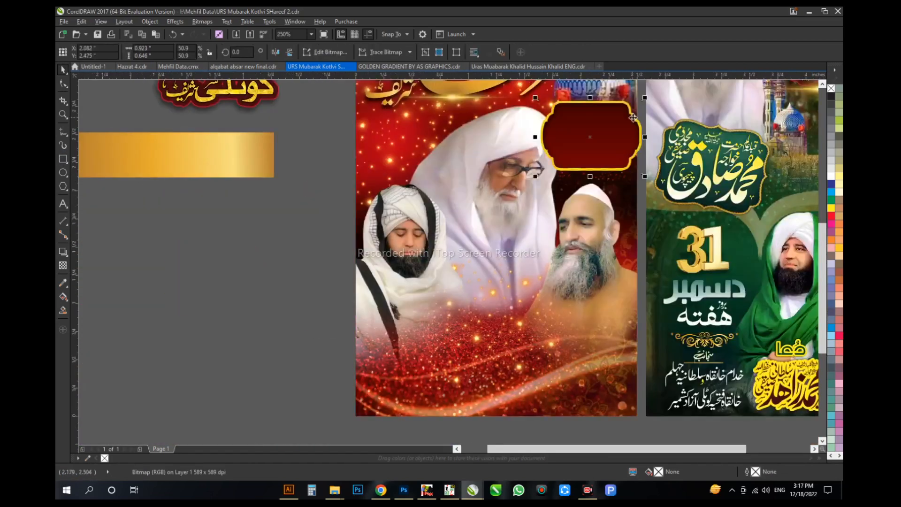
{"action": "scroll", "coordinate": [610, 136], "scroll_direction": "up", "scroll_amount": 1}
{"action": "left_click_drag", "start_coordinate": [600, 169], "coordinate": [539, 213]}
Step: Duplicate the red frame onto the opposite side of the central portrait and align the pair near the poster's edges
{"action": "left_click_drag", "start_coordinate": [481, 251], "coordinate": [358, 264]}
{"action": "scroll", "coordinate": [546, 247], "scroll_direction": "down", "scroll_amount": 1}
{"action": "right_click", "coordinate": [358, 264]}
{"action": "left_click", "coordinate": [543, 258], "text": "shift"}
{"action": "left_click_drag", "start_coordinate": [541, 256], "coordinate": [540, 240]}
{"action": "left_click_drag", "start_coordinate": [332, 240], "coordinate": [332, 242]}
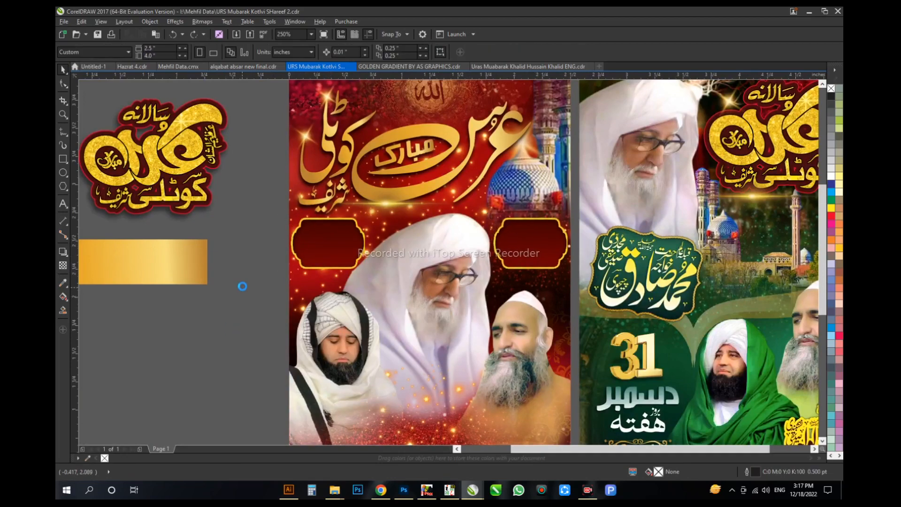
Step: Copy the golden 31 from the green poster into the red frame below the dome, about 0.59 in wide
{"action": "key", "text": "alt+Tab"}
{"action": "key", "text": "alt+Tab"}
{"action": "left_click", "coordinate": [532, 244]}
{"action": "left_click_drag", "start_coordinate": [531, 243], "coordinate": [533, 147]}
{"action": "scroll", "coordinate": [533, 146], "scroll_direction": "down", "scroll_amount": 1}
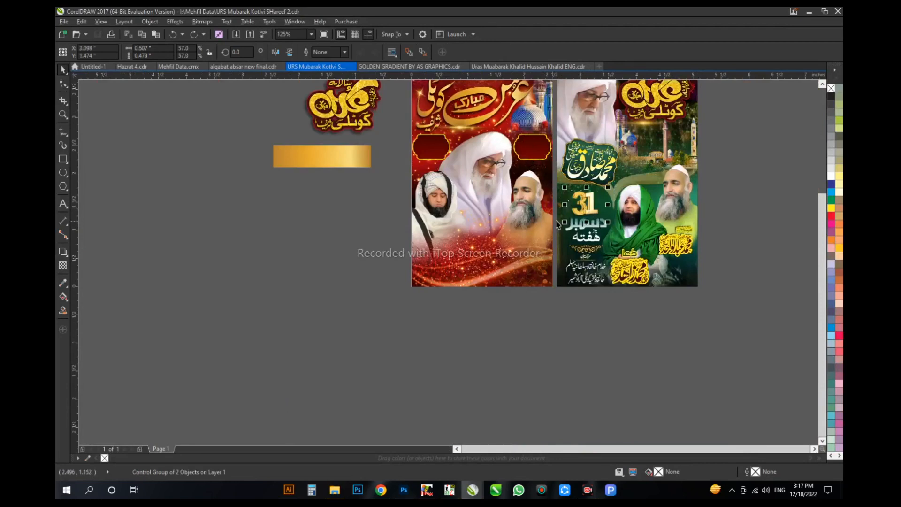
{"action": "scroll", "coordinate": [539, 117], "scroll_direction": "up", "scroll_amount": 3}
{"action": "left_click_drag", "start_coordinate": [609, 225], "coordinate": [596, 235]}
{"action": "mouse_move", "coordinate": [516, 285]}
{"action": "left_mouse_down"}
{"action": "mouse_move", "coordinate": [530, 278]}
{"action": "mouse_move", "coordinate": [522, 290]}
{"action": "left_mouse_up"}
{"action": "scroll", "coordinate": [530, 291], "scroll_direction": "down", "scroll_amount": 1}
{"action": "left_click_drag", "start_coordinate": [540, 298], "coordinate": [443, 123]}
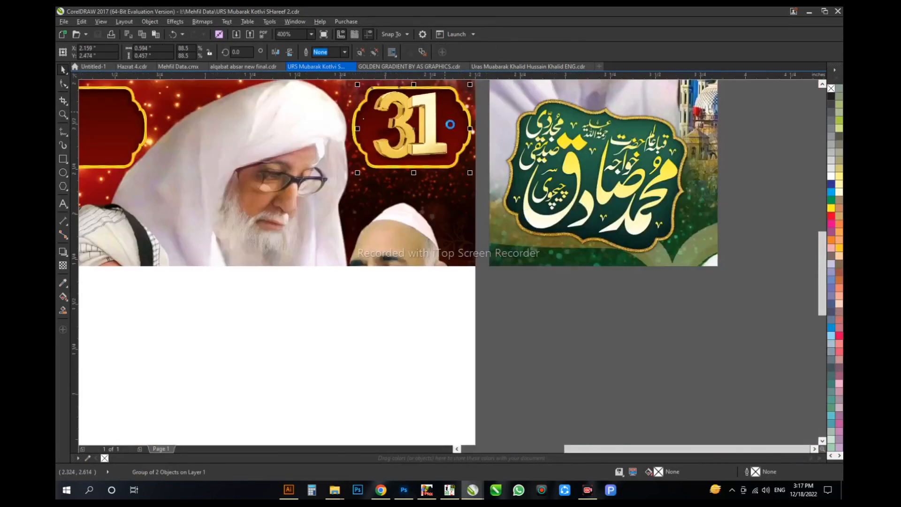
Step: Copy دسمبر from the green poster and fit it beneath the frame with 31, about 0.64 in wide
{"action": "left_click_drag", "start_coordinate": [557, 384], "coordinate": [395, 197]}
{"action": "right_click", "coordinate": [395, 196]}
{"action": "left_click_drag", "start_coordinate": [490, 167], "coordinate": [474, 172]}
{"action": "left_click_drag", "start_coordinate": [473, 173], "coordinate": [553, 243]}
{"action": "left_click", "coordinate": [506, 180]}
{"action": "left_click", "coordinate": [181, 191]}
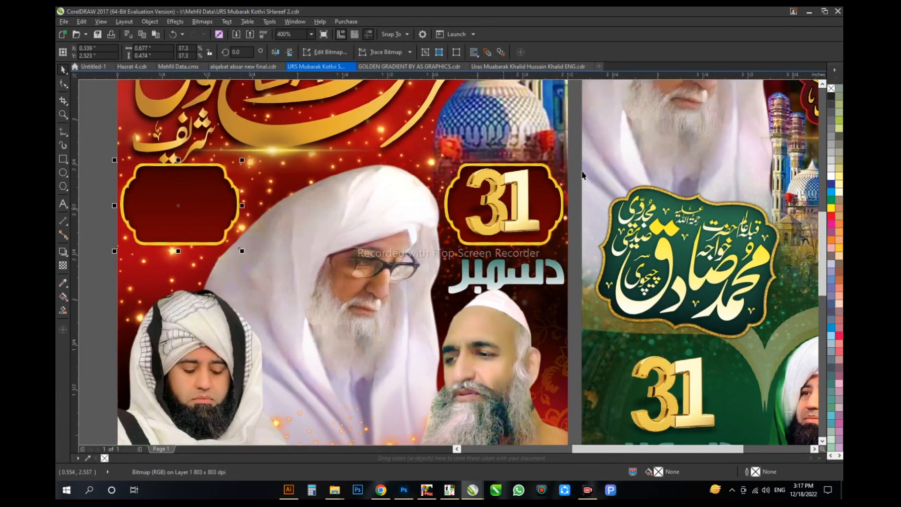
Step: Recolour دسمبر with yellow and apply a vertical white-to-yellow gradient fill
{"action": "left_click", "coordinate": [504, 275]}
{"action": "scroll", "coordinate": [504, 276], "scroll_direction": "up", "scroll_amount": 2}
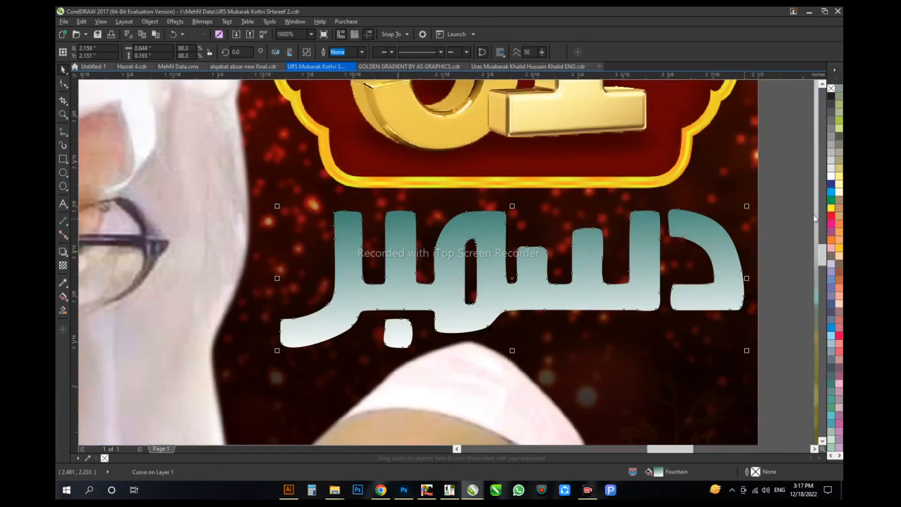
{"action": "left_click", "coordinate": [831, 208]}
{"action": "key", "text": "g"}
{"action": "left_click_drag", "start_coordinate": [506, 162], "coordinate": [506, 329]}
Step: Add a small drop shadow below دسمبر with the Drop Shadow tool
{"action": "left_click", "coordinate": [63, 251]}
{"action": "left_click_drag", "start_coordinate": [505, 281], "coordinate": [466, 349]}
{"action": "scroll", "coordinate": [451, 288], "scroll_direction": "down", "scroll_amount": 2}
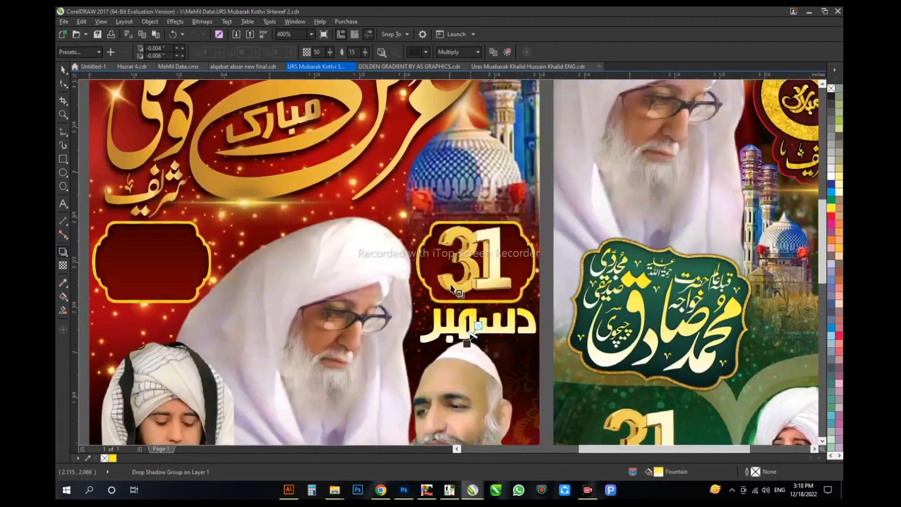
{"action": "scroll", "coordinate": [545, 251], "scroll_direction": "down", "scroll_amount": 1}
{"action": "key", "text": "space"}
{"action": "left_click", "coordinate": [268, 264]}
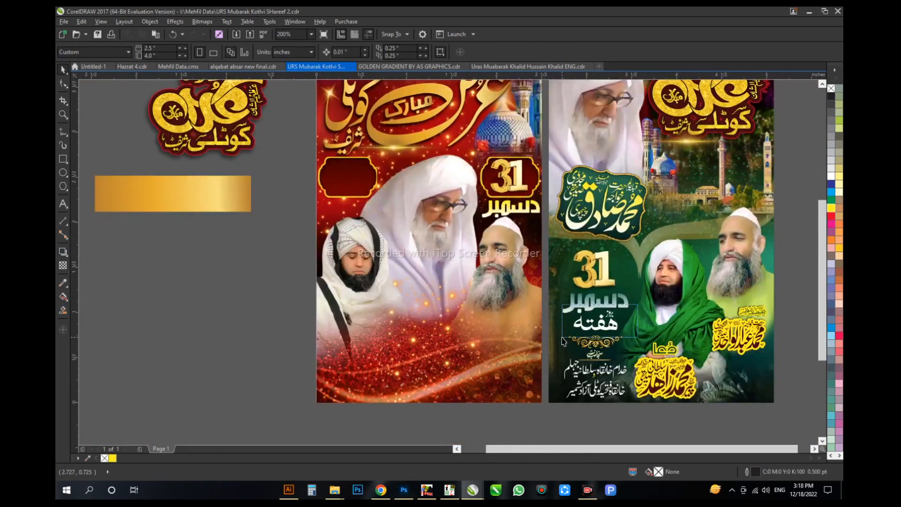
Step: Copy بروز ہفتہ from the green poster and enlarge ہفتہ to about 0.55 in wide inside the empty red frame
{"action": "left_click_drag", "start_coordinate": [562, 305], "coordinate": [631, 343]}
{"action": "left_click_drag", "start_coordinate": [595, 320], "coordinate": [280, 171]}
{"action": "key", "text": "F2"}
{"action": "left_click_drag", "start_coordinate": [221, 219], "coordinate": [404, 128]}
{"action": "left_click", "coordinate": [321, 279]}
{"action": "left_click_drag", "start_coordinate": [490, 300], "coordinate": [592, 312]}
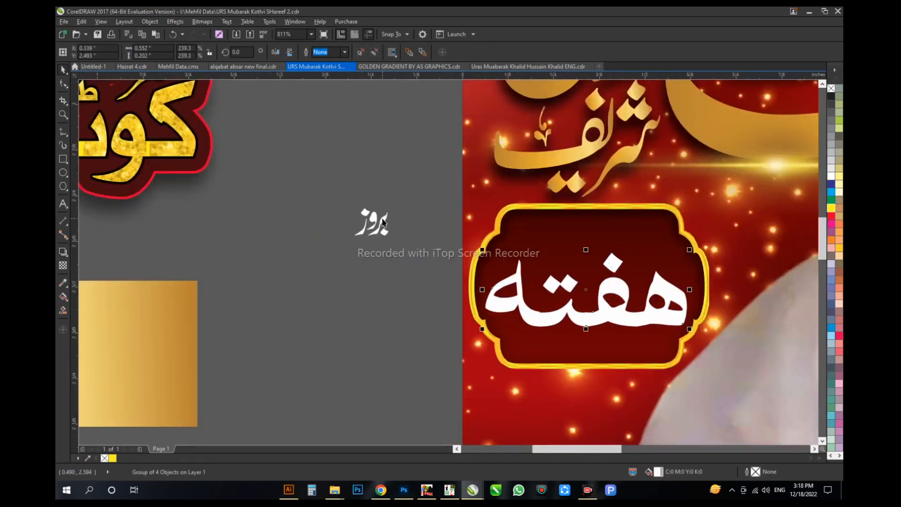
Step: Place بروز above ہفتہ inside the red frame and nudge ہفتہ slightly lower
{"action": "left_click_drag", "start_coordinate": [382, 222], "coordinate": [619, 208]}
{"action": "scroll", "coordinate": [599, 245], "scroll_direction": "up", "scroll_amount": 1}
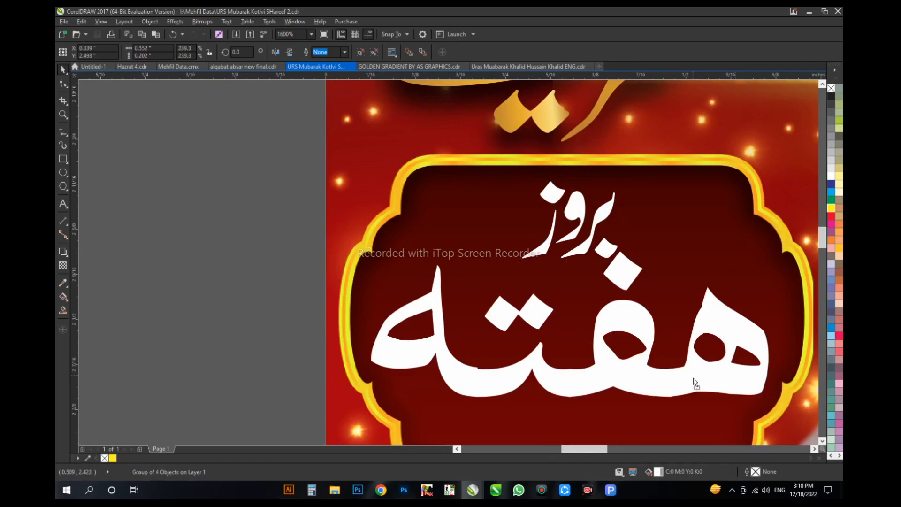
{"action": "left_click_drag", "start_coordinate": [694, 379], "coordinate": [694, 393]}
{"action": "key", "text": "Escape"}
{"action": "scroll", "coordinate": [460, 265], "scroll_direction": "down", "scroll_amount": 2}
{"action": "scroll", "coordinate": [291, 263], "scroll_direction": "down", "scroll_amount": 1}
{"action": "scroll", "coordinate": [274, 216], "scroll_direction": "up", "scroll_amount": 1}
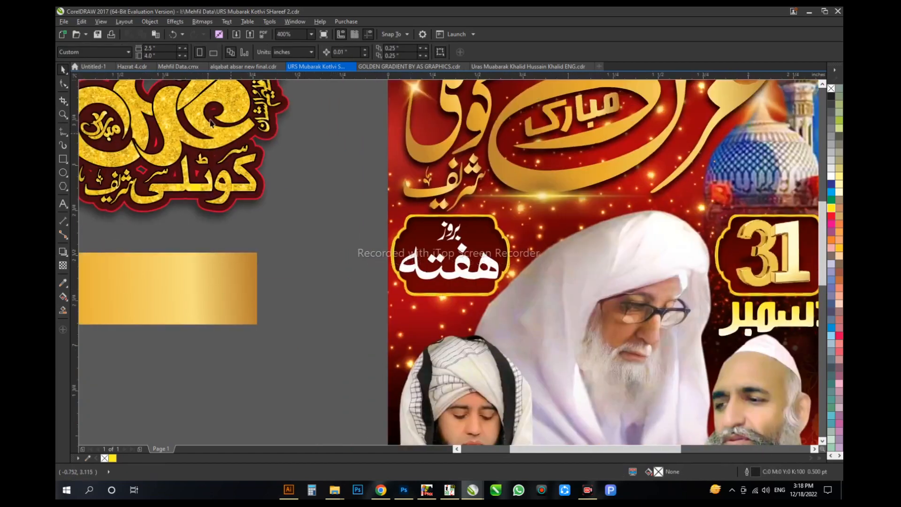
Step: Copy the small leaf-like ornament from Mehfil Data and place one on each side of بروز in the red frame
{"action": "left_click", "coordinate": [178, 66]}
{"action": "scroll", "coordinate": [389, 218], "scroll_direction": "down", "scroll_amount": 2}
{"action": "scroll", "coordinate": [389, 218], "scroll_direction": "up", "scroll_amount": 6}
{"action": "left_click", "coordinate": [389, 218]}
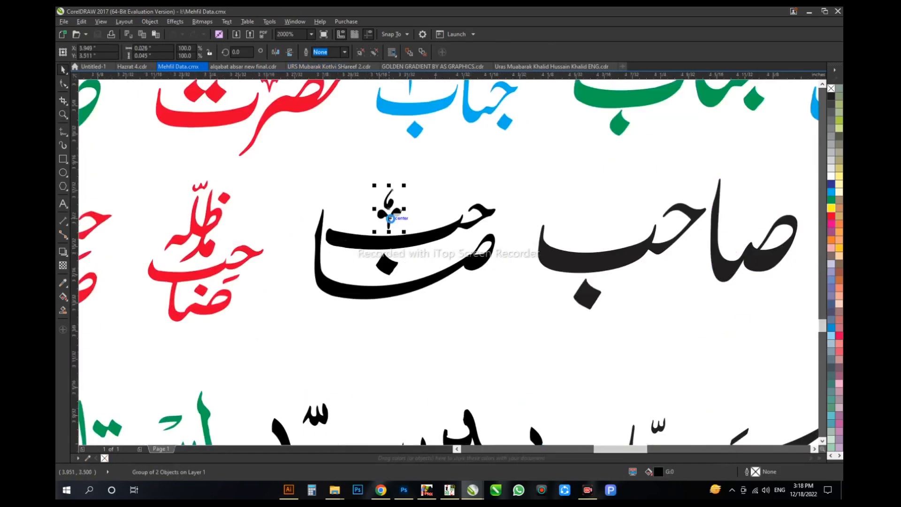
{"action": "key", "text": "ctrl+Tab"}
{"action": "scroll", "coordinate": [479, 235], "scroll_direction": "up", "scroll_amount": 4}
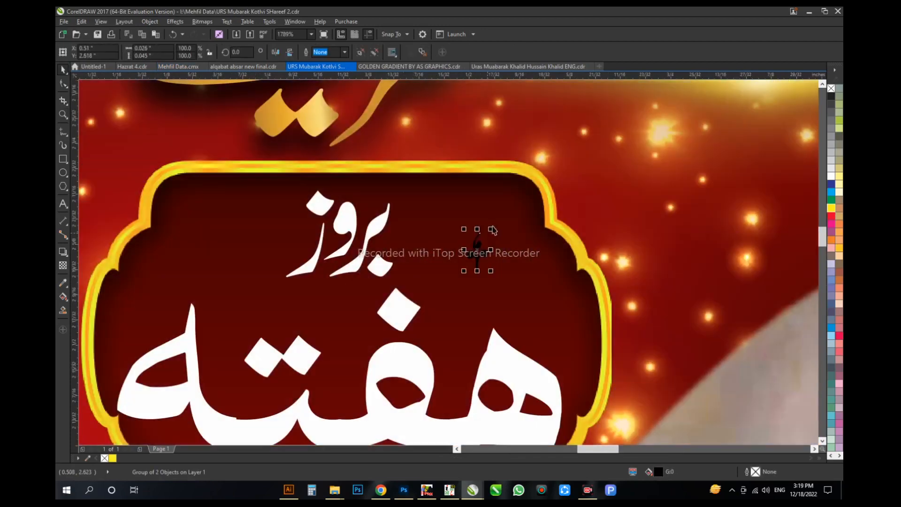
{"action": "left_click_drag", "start_coordinate": [477, 249], "coordinate": [217, 267]}
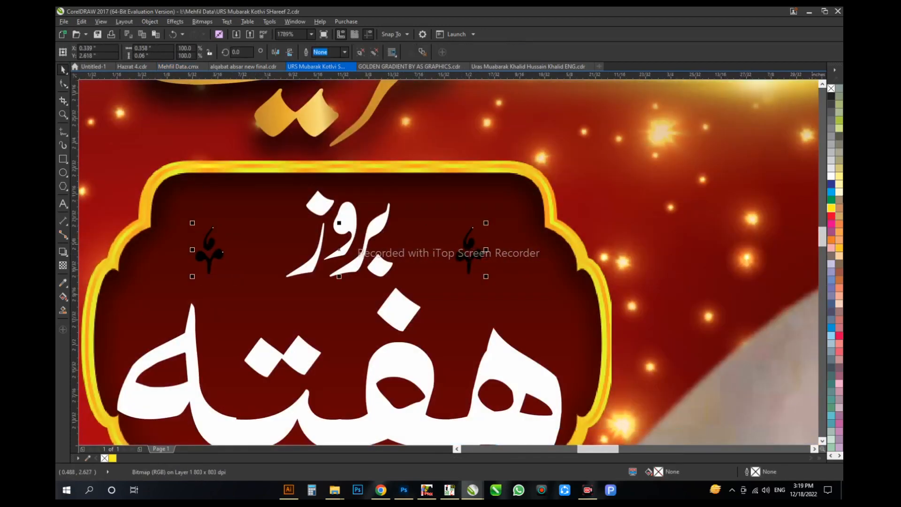
{"action": "scroll", "coordinate": [336, 285], "scroll_direction": "down", "scroll_amount": 6}
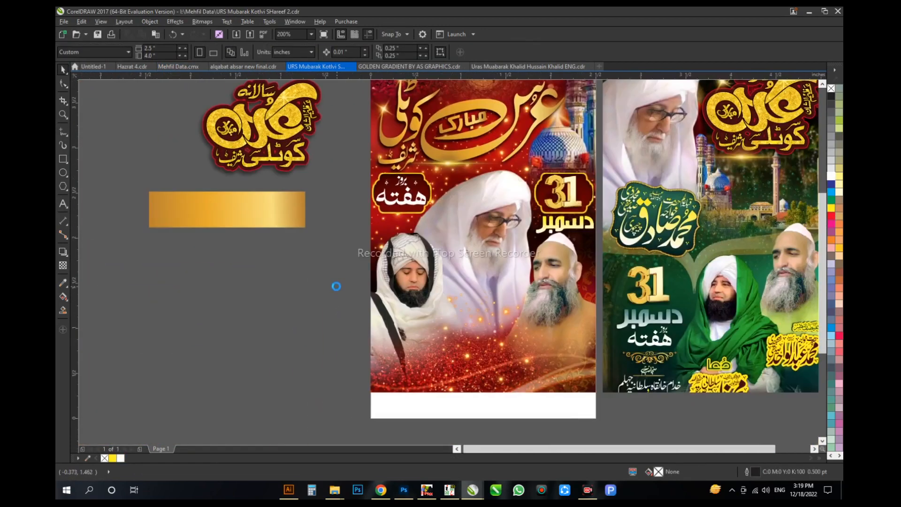
Step: Clear the poster by moving the framed 31 دسمبر and the framed بروز ہفتہ onto the empty pasteboard
{"action": "left_click_drag", "start_coordinate": [662, 258], "coordinate": [527, 167]}
{"action": "left_click_drag", "start_coordinate": [563, 200], "coordinate": [250, 282]}
{"action": "left_click_drag", "start_coordinate": [452, 163], "coordinate": [353, 229]}
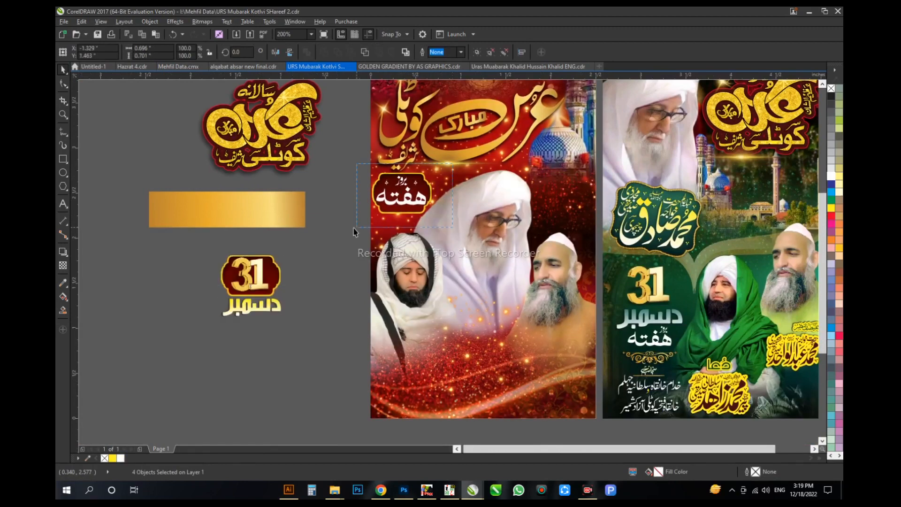
Step: Bring in the dark red arched frame image with the gold lantern and scale it to 5%
{"action": "key", "text": "alt+Tab"}
{"action": "left_click_drag", "start_coordinate": [314, 199], "coordinate": [339, 276]}
{"action": "key", "text": "alt+Tab"}
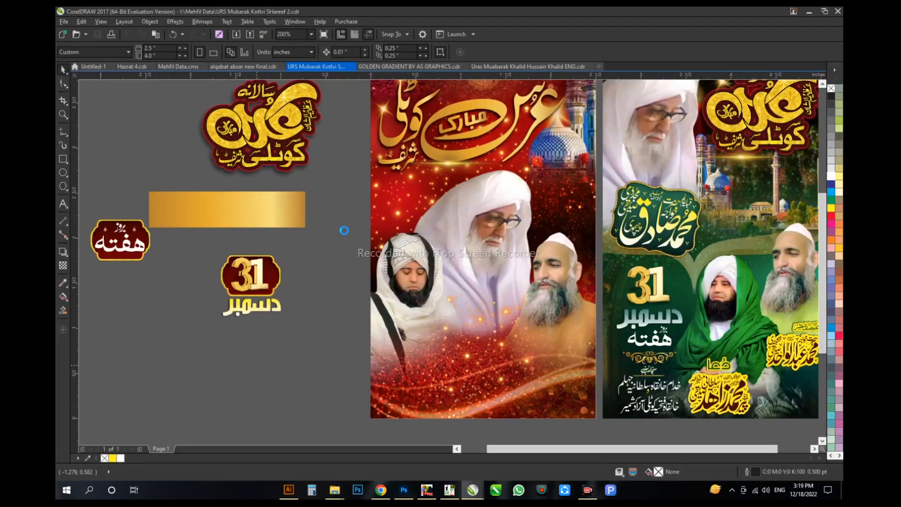
{"action": "left_click_drag", "start_coordinate": [193, 48], "coordinate": [165, 48]}
{"action": "type", "text": "5"}
{"action": "key", "text": "Return"}
Step: Draw a rectangle about 0.30 × 0.49 in around the lantern frame and centre it on the image
{"action": "scroll", "coordinate": [368, 269], "scroll_direction": "up", "scroll_amount": 4}
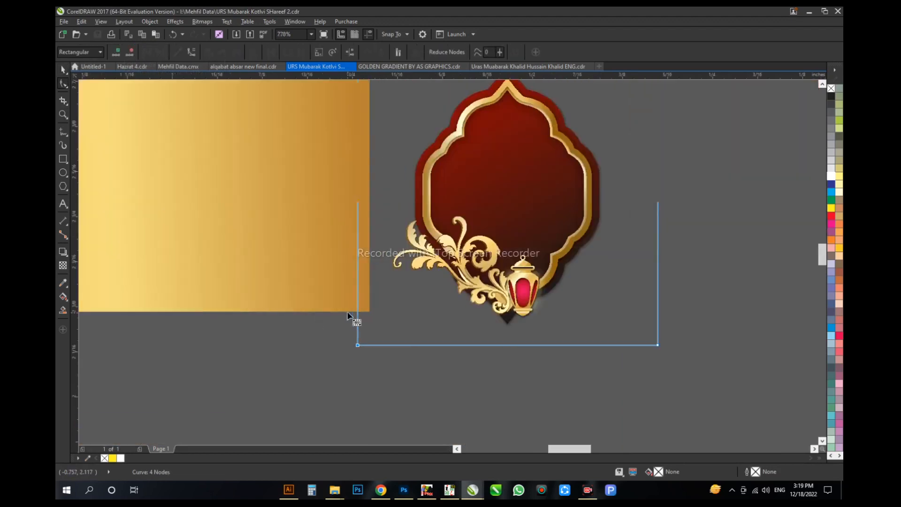
{"action": "left_click_drag", "start_coordinate": [365, 174], "coordinate": [475, 354]}
{"action": "key", "text": "space"}
{"action": "left_click", "coordinate": [453, 312], "text": "shift"}
{"action": "key", "text": "c"}
{"action": "key", "text": "e"}
{"action": "left_click", "coordinate": [478, 315]}
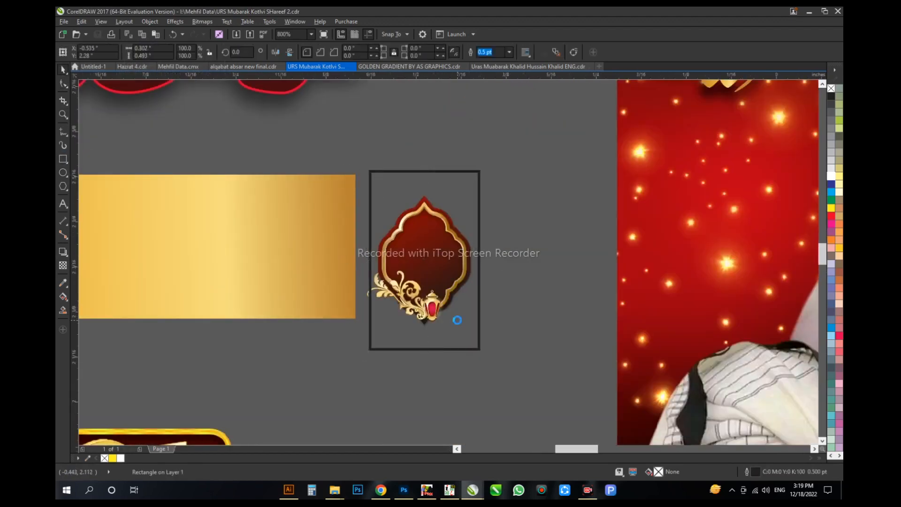
Step: Crop the lantern frame image to the rectangle, move it beside the central portrait and enlarge it to about 0.54 × 0.69 in
{"action": "scroll", "coordinate": [456, 319], "scroll_direction": "up", "scroll_amount": 1}
{"action": "left_click_drag", "start_coordinate": [503, 200], "coordinate": [512, 203]}
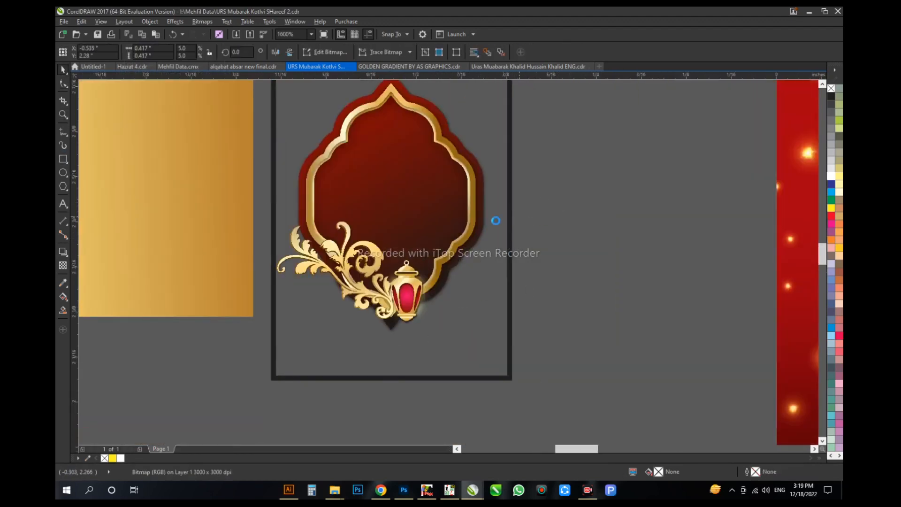
{"action": "scroll", "coordinate": [496, 221], "scroll_direction": "down", "scroll_amount": 4}
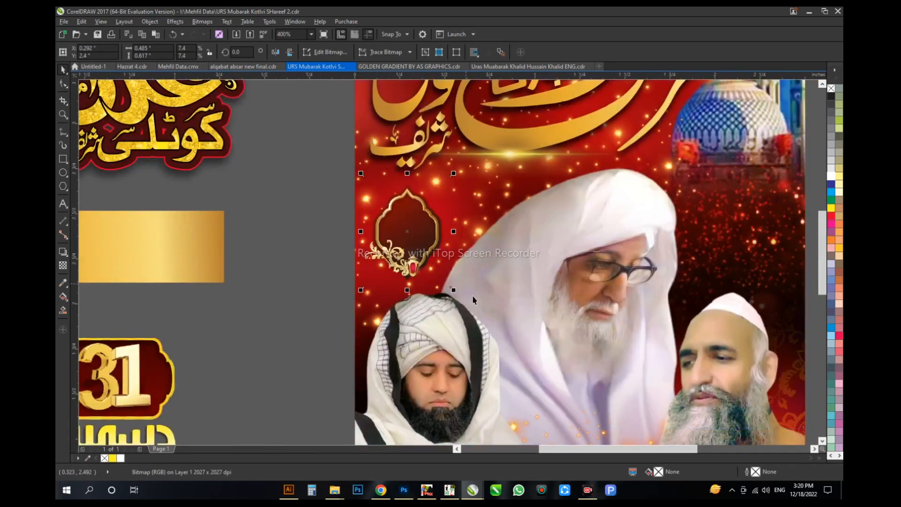
{"action": "left_click_drag", "start_coordinate": [453, 290], "coordinate": [459, 297]}
Step: Make a mirrored copy of the lantern frame and place it on the opposite side of the portrait, below the dome
{"action": "left_click", "coordinate": [402, 338]}
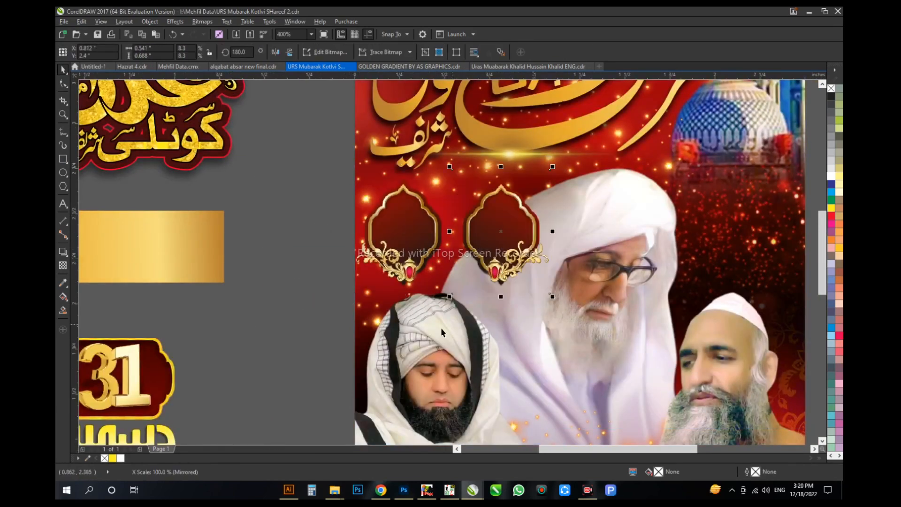
{"action": "left_click_drag", "start_coordinate": [500, 231], "coordinate": [743, 231]}
{"action": "left_click", "coordinate": [332, 322]}
{"action": "scroll", "coordinate": [449, 279], "scroll_direction": "down", "scroll_amount": 1}
{"action": "left_click", "coordinate": [591, 256]}
{"action": "left_click", "coordinate": [591, 256]}
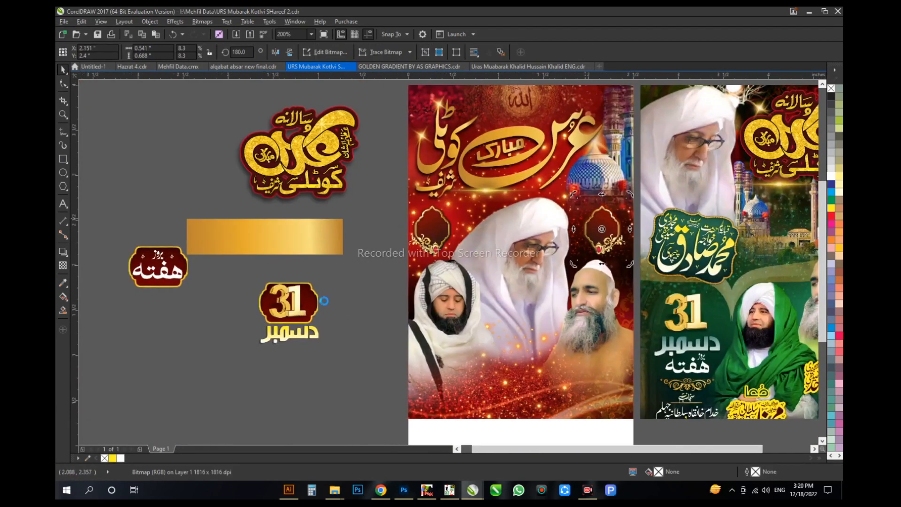
Step: Move the gold 31 from the old frame to above the lantern frame below the dome, sized about 0.52 in wide
{"action": "left_click_drag", "start_coordinate": [307, 301], "coordinate": [602, 201]}
{"action": "scroll", "coordinate": [618, 221], "scroll_direction": "up", "scroll_amount": 1}
{"action": "scroll", "coordinate": [392, 261], "scroll_direction": "down", "scroll_amount": 1}
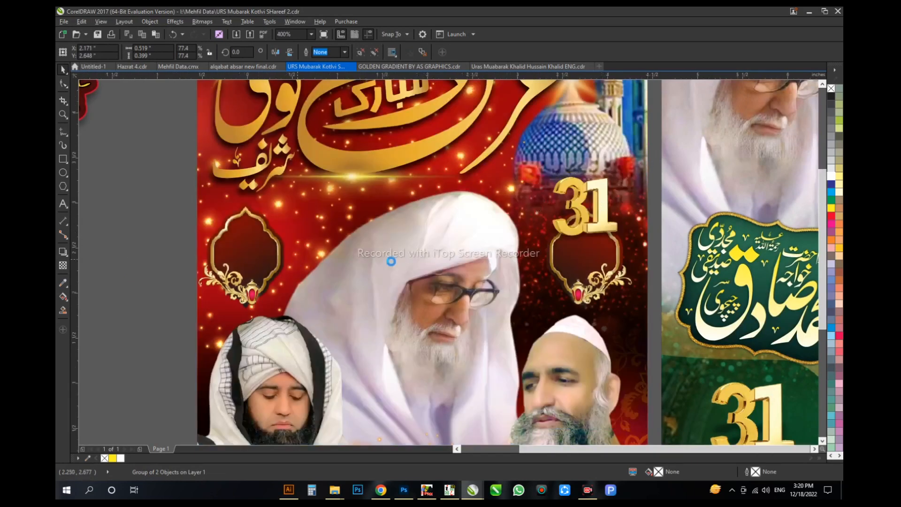
{"action": "left_click", "coordinate": [499, 266], "text": "ctrl"}
{"action": "left_click_drag", "start_coordinate": [431, 266], "coordinate": [434, 289]}
{"action": "left_click", "coordinate": [553, 184]}
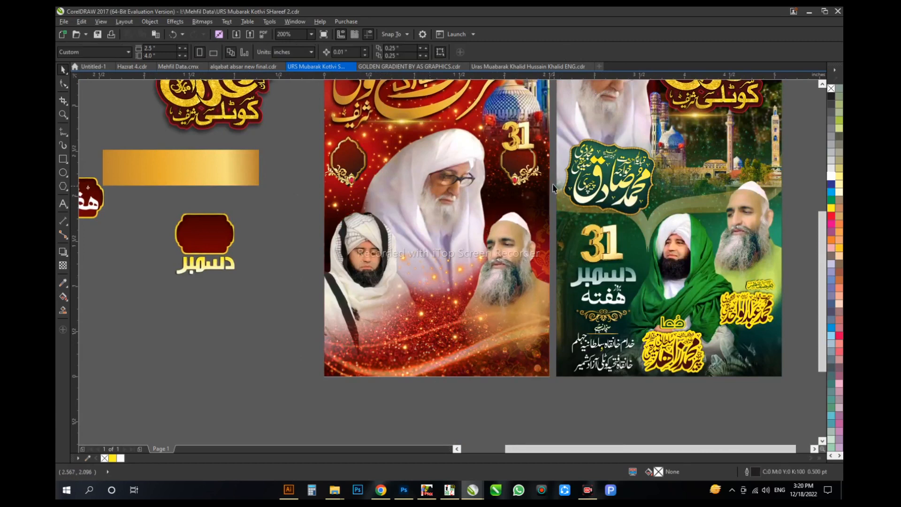
Step: Shift both lantern frames slightly lower on the poster, beside the central portrait
{"action": "left_click_drag", "start_coordinate": [356, 155], "coordinate": [359, 170]}
{"action": "left_click_drag", "start_coordinate": [292, 216], "coordinate": [308, 252]}
{"action": "left_click", "coordinate": [533, 214]}
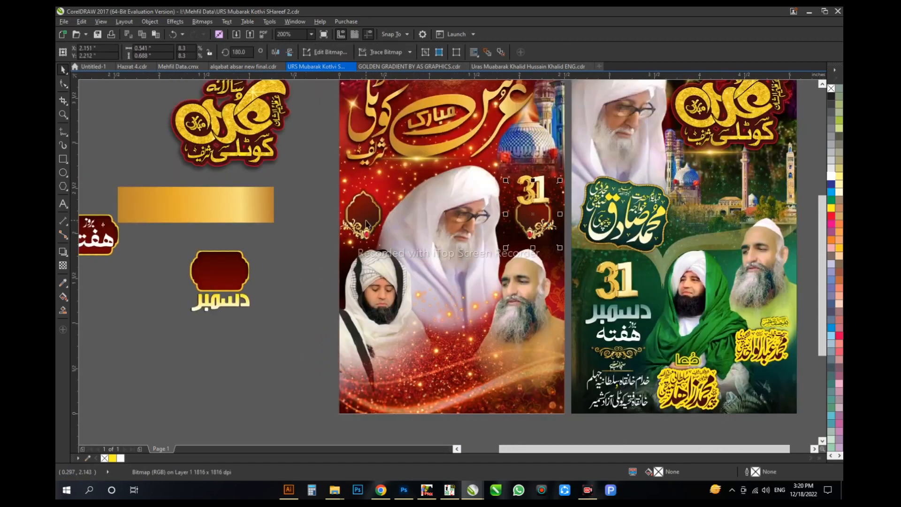
{"action": "left_click_drag", "start_coordinate": [365, 220], "coordinate": [365, 223]}
{"action": "left_click", "coordinate": [431, 178]}
{"action": "scroll", "coordinate": [431, 179], "scroll_direction": "up", "scroll_amount": 1}
{"action": "scroll", "coordinate": [467, 221], "scroll_direction": "down", "scroll_amount": 1}
Step: Nudge the central portrait slightly toward the frame with the 31
{"action": "left_click", "coordinate": [463, 221], "text": "ctrl"}
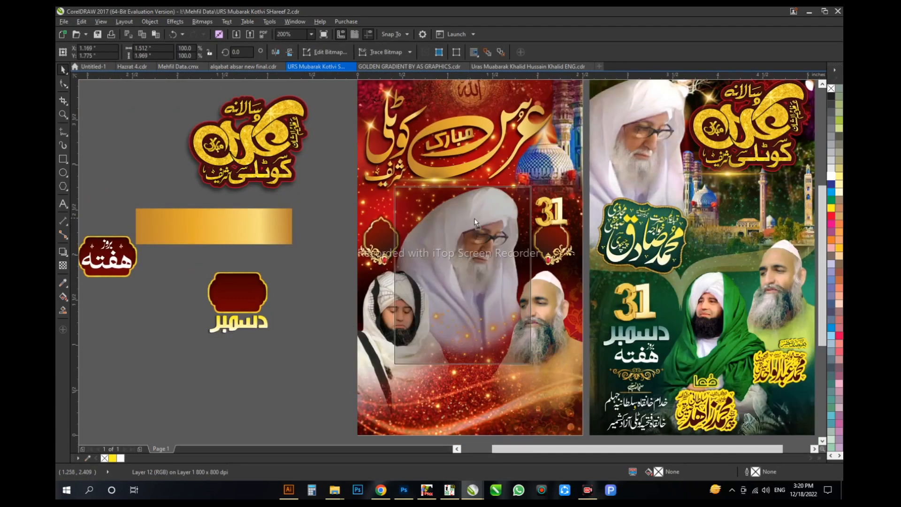
{"action": "left_click_drag", "start_coordinate": [463, 221], "coordinate": [467, 221]}
{"action": "left_click", "coordinate": [549, 214]}
{"action": "scroll", "coordinate": [549, 214], "scroll_direction": "up", "scroll_amount": 1}
{"action": "scroll", "coordinate": [437, 232], "scroll_direction": "down", "scroll_amount": 1}
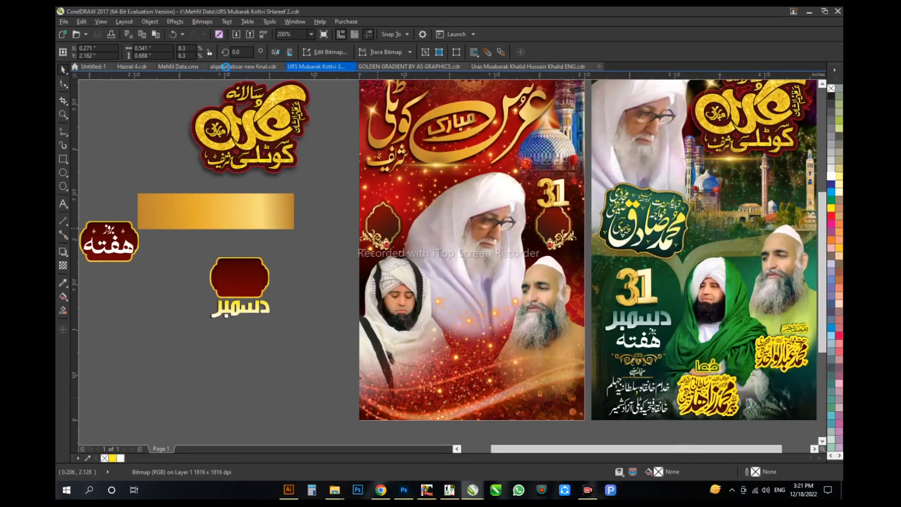
Step: Bring in the bright red hexagonal frame with the gold ornamental border and set its width to 0.4 in
{"action": "left_click_drag", "start_coordinate": [162, 48], "coordinate": [127, 49]}
{"action": "type", "text": ".4"}
{"action": "key", "text": "Return"}
{"action": "left_click_drag", "start_coordinate": [317, 314], "coordinate": [334, 297]}
{"action": "scroll", "coordinate": [266, 399], "scroll_direction": "up", "scroll_amount": 1}
Step: Draw a rectangle around the hexagonal frame to crop the image's margins, and delete the rectangle
{"action": "key", "text": "F6"}
{"action": "left_click_drag", "start_coordinate": [298, 195], "coordinate": [394, 324]}
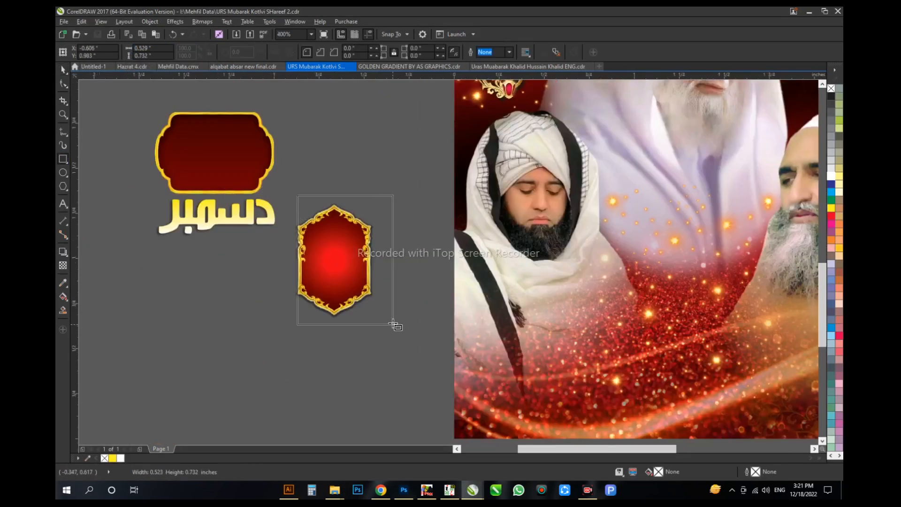
{"action": "scroll", "coordinate": [372, 275], "scroll_direction": "up", "scroll_amount": 1}
{"action": "left_click", "coordinate": [375, 132]}
{"action": "scroll", "coordinate": [261, 334], "scroll_direction": "down", "scroll_amount": 1}
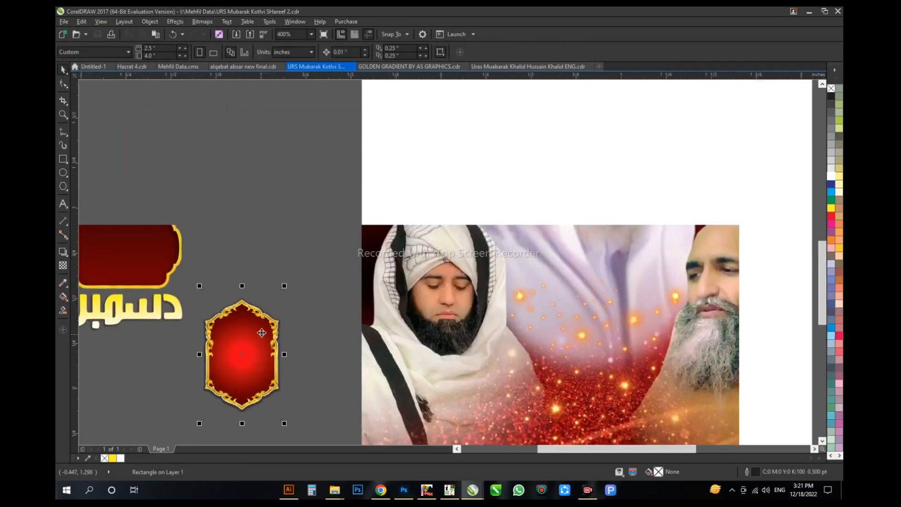
{"action": "key", "text": "Delete"}
Step: Move both lantern frames off the poster onto the pasteboard
{"action": "left_click_drag", "start_coordinate": [243, 326], "coordinate": [351, 248]}
{"action": "left_click_drag", "start_coordinate": [375, 159], "coordinate": [235, 163]}
{"action": "left_click_drag", "start_coordinate": [704, 162], "coordinate": [239, 221]}
Step: Place the hexagonal frame beside the central portrait, duplicate it to the opposite side below the 31, and nudge both into line
{"action": "left_click_drag", "start_coordinate": [325, 273], "coordinate": [381, 121]}
{"action": "scroll", "coordinate": [469, 188], "scroll_direction": "up", "scroll_amount": 1}
{"action": "left_click_drag", "start_coordinate": [332, 192], "coordinate": [677, 191]}
{"action": "left_click", "coordinate": [319, 221], "text": "shift"}
{"action": "key", "text": "Down"}
{"action": "left_click_drag", "start_coordinate": [310, 230], "coordinate": [318, 230]}
{"action": "left_click", "coordinate": [631, 236], "text": "shift"}
{"action": "key", "text": "Right"}
{"action": "key", "text": "Right"}
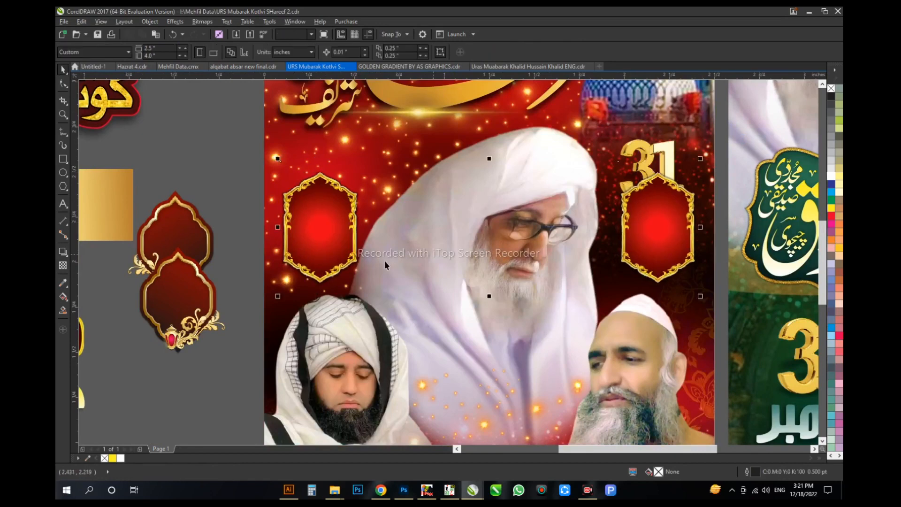
Step: Copy the red calligraphic دسمبر from Mehfil Data into the hexagonal frame below the 31
{"action": "scroll", "coordinate": [654, 178], "scroll_direction": "down", "scroll_amount": 3}
{"action": "left_click", "coordinate": [179, 66]}
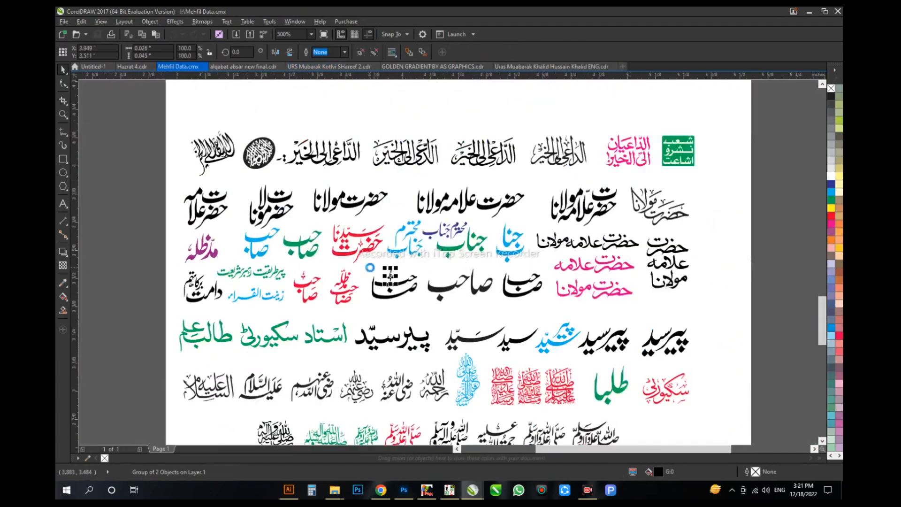
{"action": "scroll", "coordinate": [288, 98], "scroll_direction": "down", "scroll_amount": 3}
{"action": "scroll", "coordinate": [289, 98], "scroll_direction": "up", "scroll_amount": 6}
{"action": "left_click", "coordinate": [336, 244]}
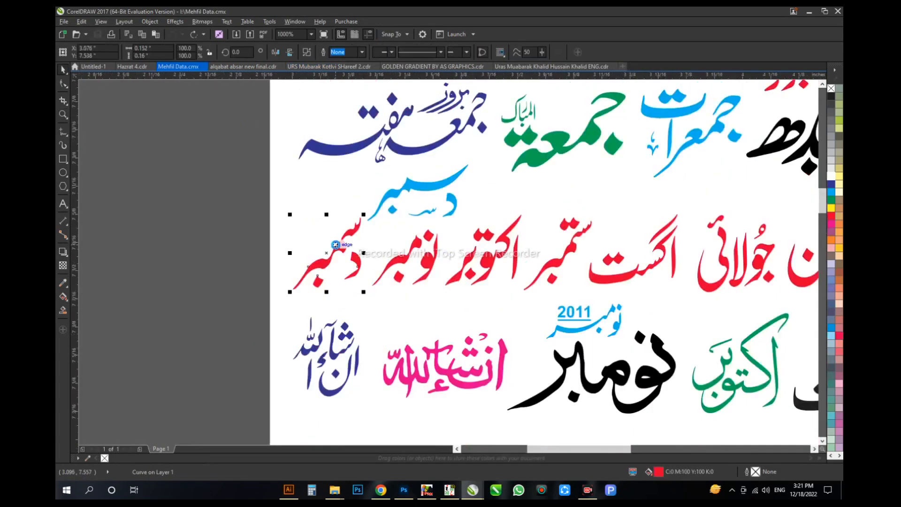
{"action": "left_click_drag", "start_coordinate": [336, 244], "coordinate": [611, 185]}
Step: Enlarge دسمبر to about 0.30 × 0.32 in inside the frame and fill it white
{"action": "scroll", "coordinate": [628, 206], "scroll_direction": "up", "scroll_amount": 1}
{"action": "left_click_drag", "start_coordinate": [647, 230], "coordinate": [647, 230]}
{"action": "left_click", "coordinate": [831, 176]}
{"action": "scroll", "coordinate": [603, 319], "scroll_direction": "down", "scroll_amount": 1}
{"action": "scroll", "coordinate": [629, 270], "scroll_direction": "up", "scroll_amount": 1}
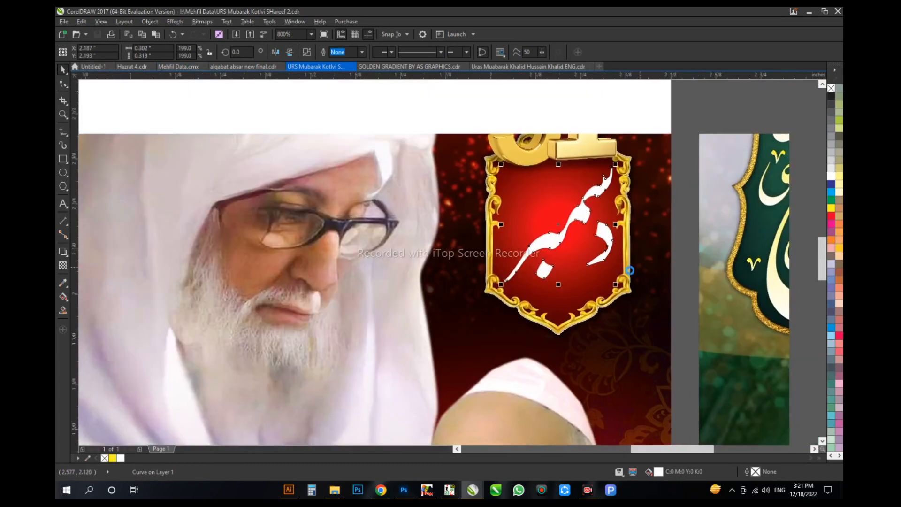
Step: Add the text 2022 near the lower tip of the دسمبر frame and set its font to Impact
{"action": "scroll", "coordinate": [568, 187], "scroll_direction": "down", "scroll_amount": 1}
{"action": "scroll", "coordinate": [593, 151], "scroll_direction": "up", "scroll_amount": 1}
{"action": "left_click", "coordinate": [760, 184]}
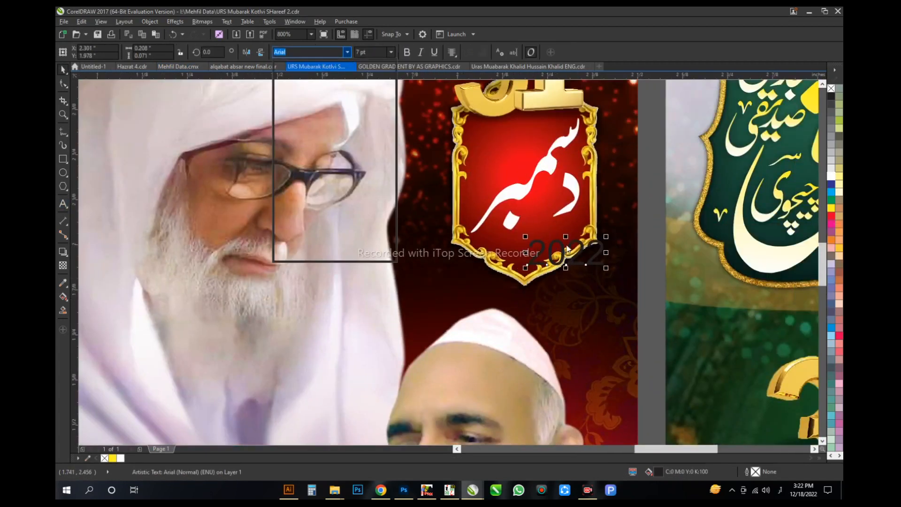
{"action": "key", "text": "Escape"}
{"action": "key", "text": "alt+shift"}
{"action": "key", "text": "ctrl+shift+f"}
{"action": "type", "text": "Impact"}
{"action": "key", "text": "Return"}
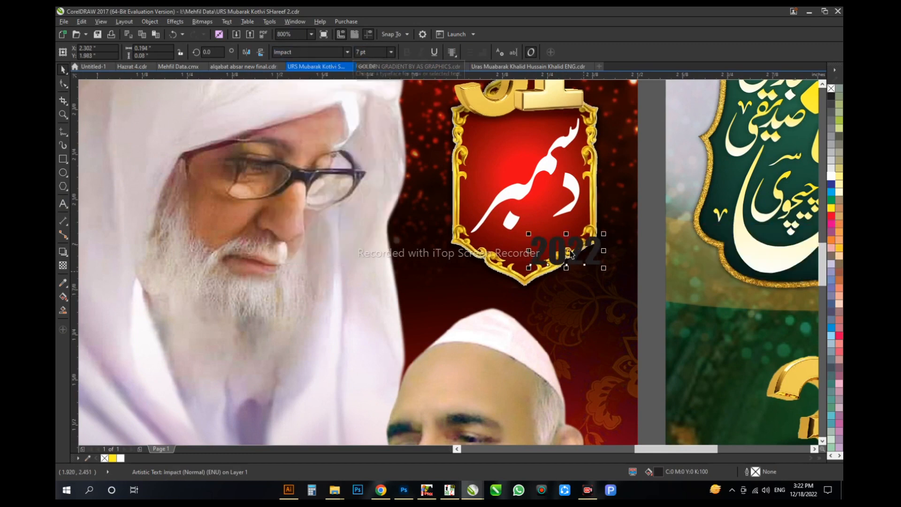
Step: Move 2022 above the slanted stroke of دسمبر, rotate it about 36° to follow the slope and fill it white
{"action": "left_click_drag", "start_coordinate": [571, 254], "coordinate": [504, 157]}
{"action": "scroll", "coordinate": [517, 139], "scroll_direction": "up", "scroll_amount": 1}
{"action": "left_click", "coordinate": [518, 146]}
{"action": "left_click_drag", "start_coordinate": [563, 134], "coordinate": [540, 107]}
{"action": "left_click_drag", "start_coordinate": [525, 135], "coordinate": [532, 159]}
{"action": "left_click_drag", "start_coordinate": [566, 133], "coordinate": [552, 117]}
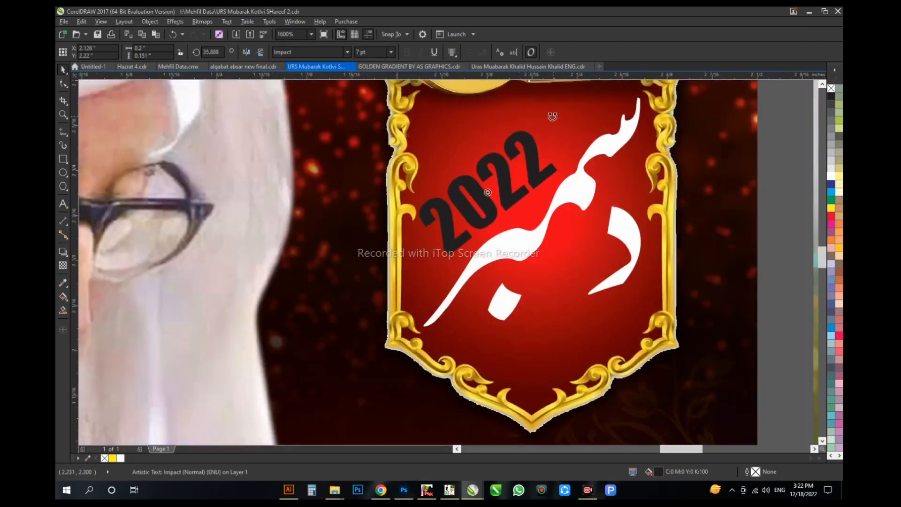
{"action": "scroll", "coordinate": [759, 261], "scroll_direction": "down", "scroll_amount": 1}
{"action": "scroll", "coordinate": [587, 231], "scroll_direction": "down", "scroll_amount": 1}
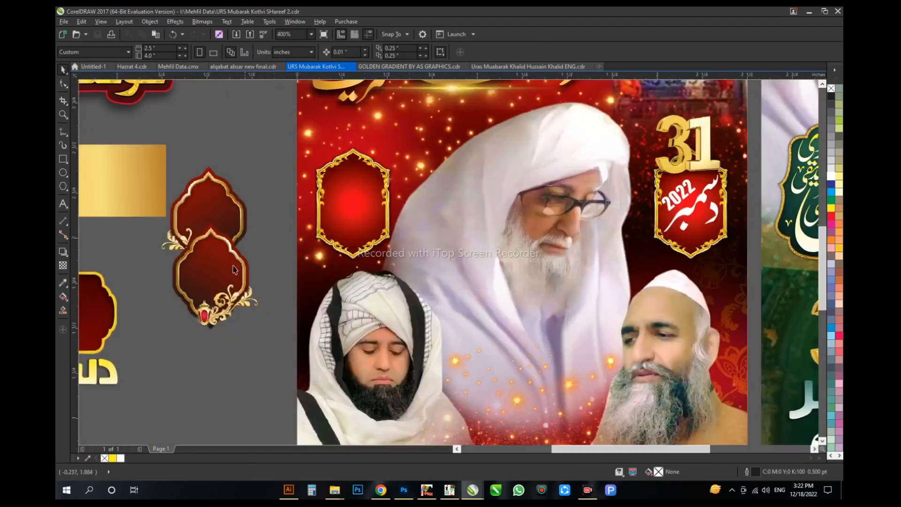
Step: Separate the two overlapping lantern frames on the pasteboard
{"action": "left_click_drag", "start_coordinate": [233, 268], "coordinate": [233, 315]}
{"action": "left_click", "coordinate": [249, 191]}
{"action": "left_click_drag", "start_coordinate": [249, 192], "coordinate": [389, 147]}
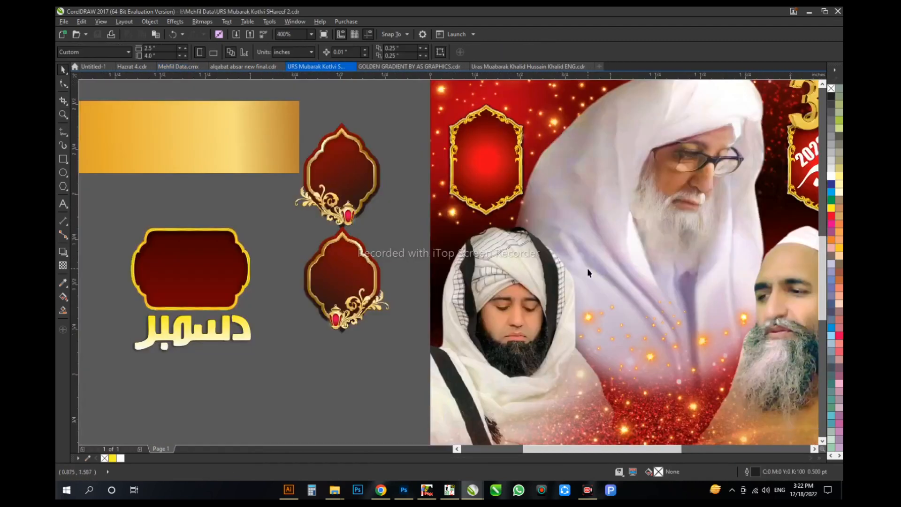
Step: Copy the small leaf-like ornament from Mehfil Data to below دسمبر in the frame and fill it white
{"action": "left_click_drag", "start_coordinate": [587, 269], "coordinate": [350, 288]}
{"action": "left_click", "coordinate": [595, 220]}
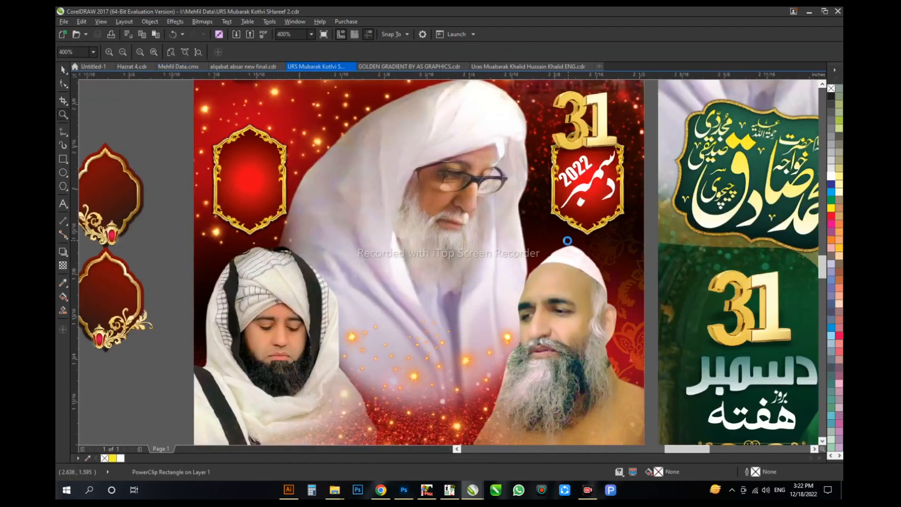
{"action": "left_click_drag", "start_coordinate": [545, 185], "coordinate": [643, 283]}
{"action": "left_click_drag", "start_coordinate": [437, 178], "coordinate": [438, 380]}
{"action": "left_click", "coordinate": [830, 176]}
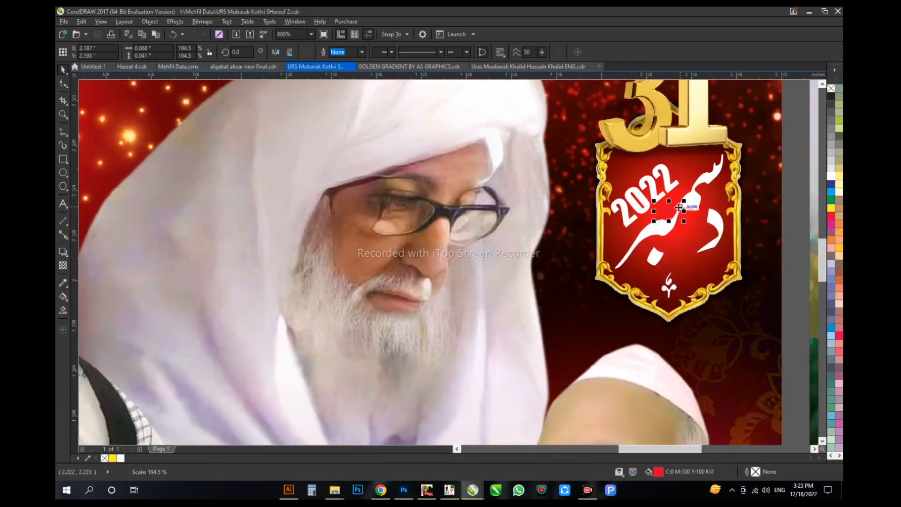
Step: Copy the small سر flourish from Mehfil Data, enlarge it in white below دسمبر and move the ornament above it
{"action": "left_click_drag", "start_coordinate": [679, 207], "coordinate": [685, 254]}
{"action": "scroll", "coordinate": [684, 256], "scroll_direction": "up", "scroll_amount": 1}
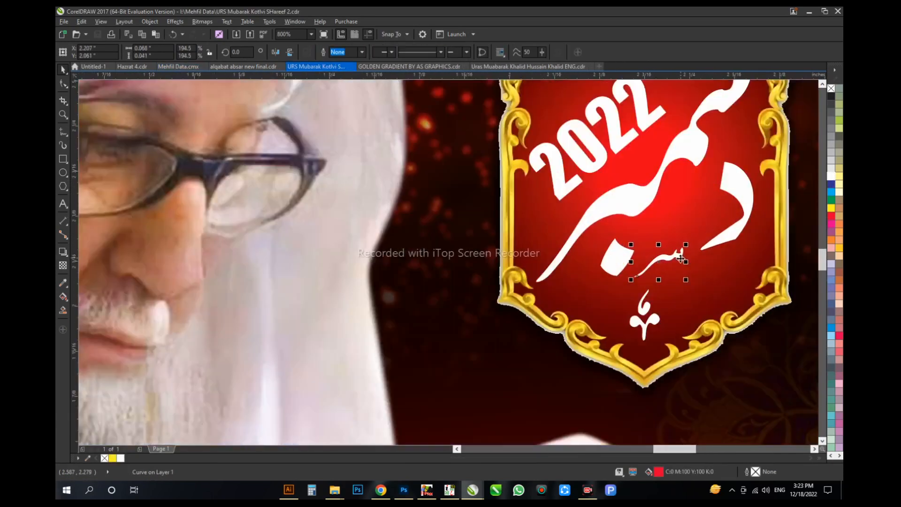
{"action": "left_click_drag", "start_coordinate": [670, 192], "coordinate": [670, 309]}
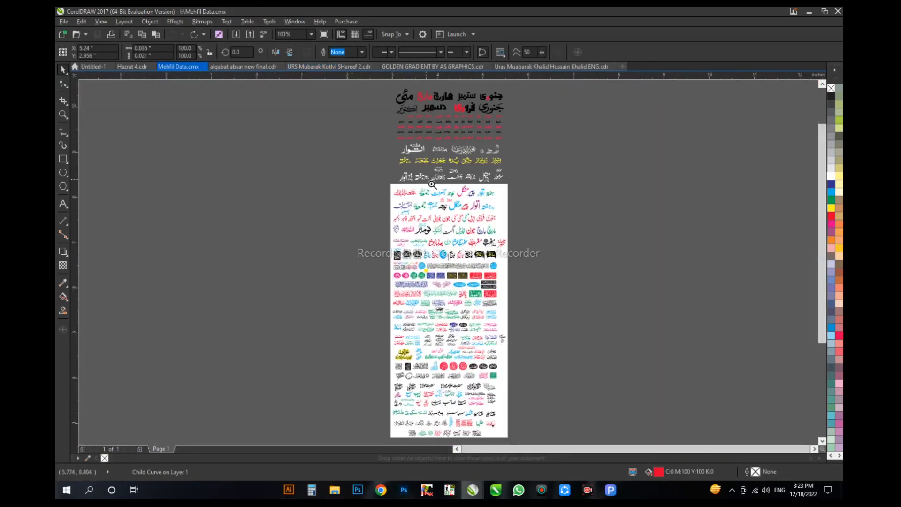
Step: Copy the white calligraphic بروز ہفتہ from Mehfil Data onto the poster's pasteboard
{"action": "left_click_drag", "start_coordinate": [381, 161], "coordinate": [503, 220]}
{"action": "left_click", "coordinate": [325, 185], "text": "ctrl"}
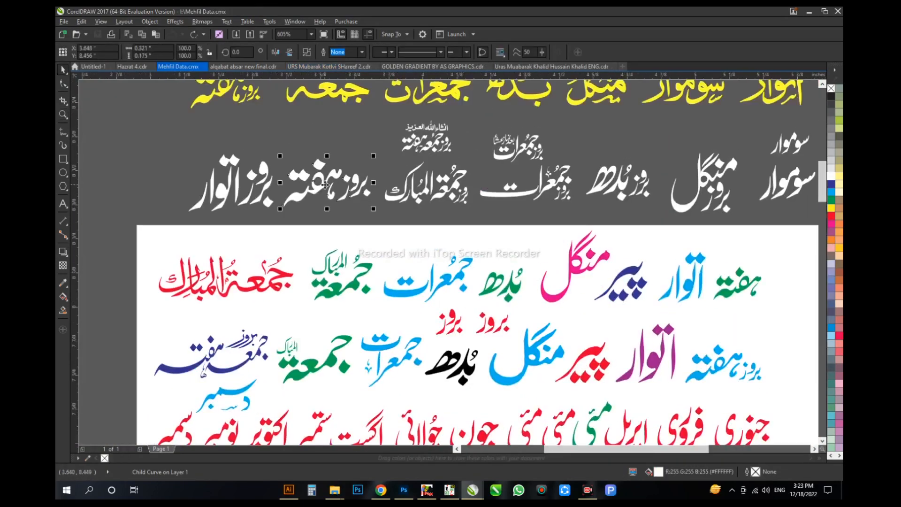
{"action": "key", "text": "ctrl+Tab"}
{"action": "key", "text": "ctrl+v"}
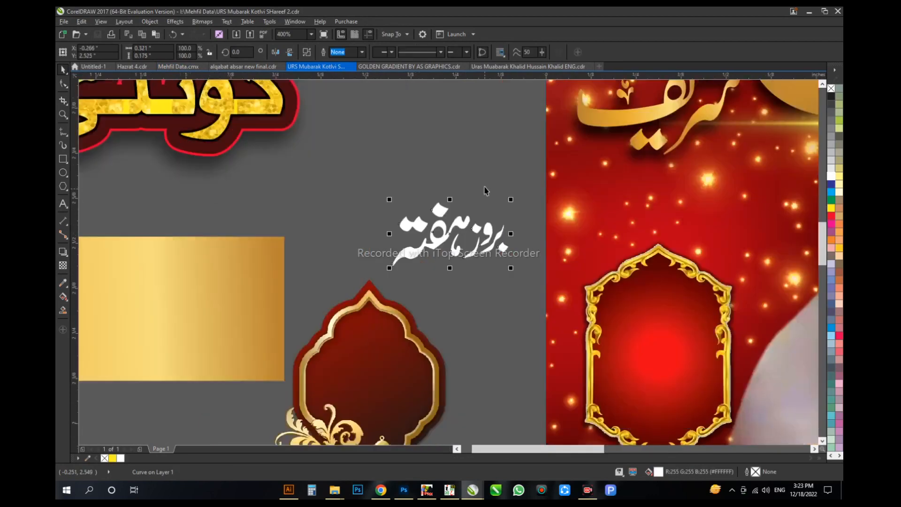
Step: Combine the ہفتہ pieces apart from بروز, place ہفتہ in the empty hexagonal frame and enlarge it to about 0.30 in wide
{"action": "left_click_drag", "start_coordinate": [480, 188], "coordinate": [383, 278]}
{"action": "key", "text": "ctrl+l"}
{"action": "left_click_drag", "start_coordinate": [430, 225], "coordinate": [657, 344]}
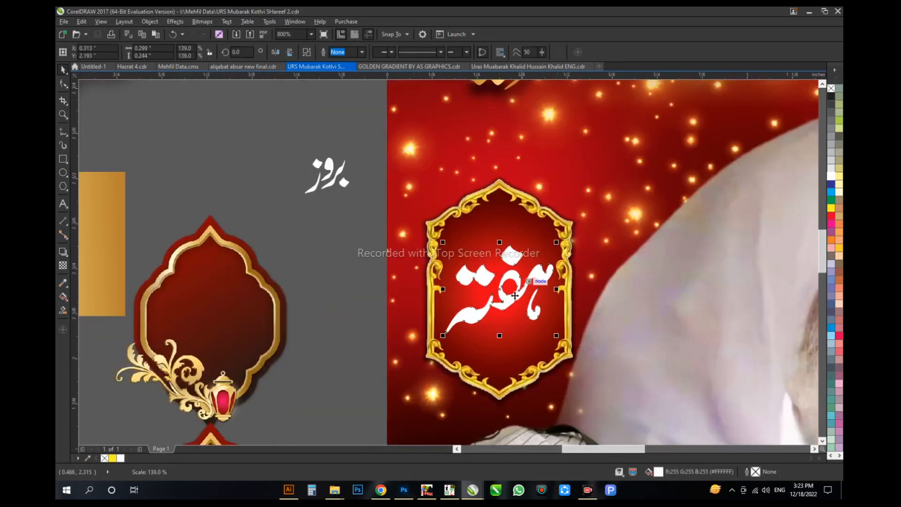
Step: Lower ہفتہ slightly in the hexagonal frame, then paste a different white بروز from Mehfil Data and fit it above
{"action": "left_click_drag", "start_coordinate": [515, 295], "coordinate": [515, 318]}
{"action": "key", "text": "ctrl+Tab"}
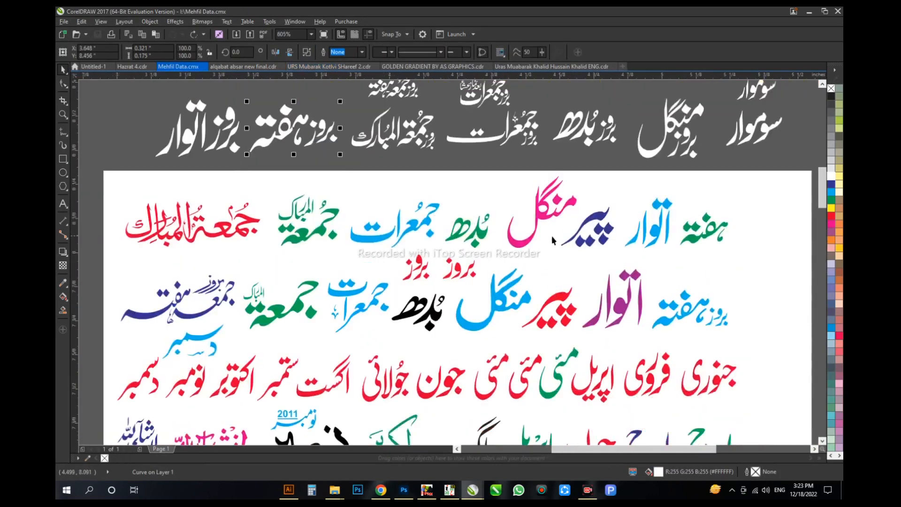
{"action": "scroll", "coordinate": [707, 150], "scroll_direction": "up", "scroll_amount": 4}
{"action": "key", "text": "ctrl+Tab"}
{"action": "key", "text": "ctrl+v"}
{"action": "left_click_drag", "start_coordinate": [511, 180], "coordinate": [511, 246]}
{"action": "left_click_drag", "start_coordinate": [533, 214], "coordinate": [539, 211]}
{"action": "scroll", "coordinate": [516, 211], "scroll_direction": "down", "scroll_amount": 2}
{"action": "scroll", "coordinate": [657, 249], "scroll_direction": "up", "scroll_amount": 1}
Step: Copy the small white leaf ornament into the weekday frame below ہفتہ, with further copies on both sides of بروز
{"action": "left_click_drag", "start_coordinate": [679, 229], "coordinate": [333, 243]}
{"action": "key", "text": "F2"}
{"action": "left_click_drag", "start_coordinate": [221, 282], "coordinate": [403, 160]}
{"action": "left_click_drag", "start_coordinate": [512, 318], "coordinate": [577, 159]}
{"action": "right_click", "coordinate": [449, 159]}
{"action": "right_click", "coordinate": [577, 159]}
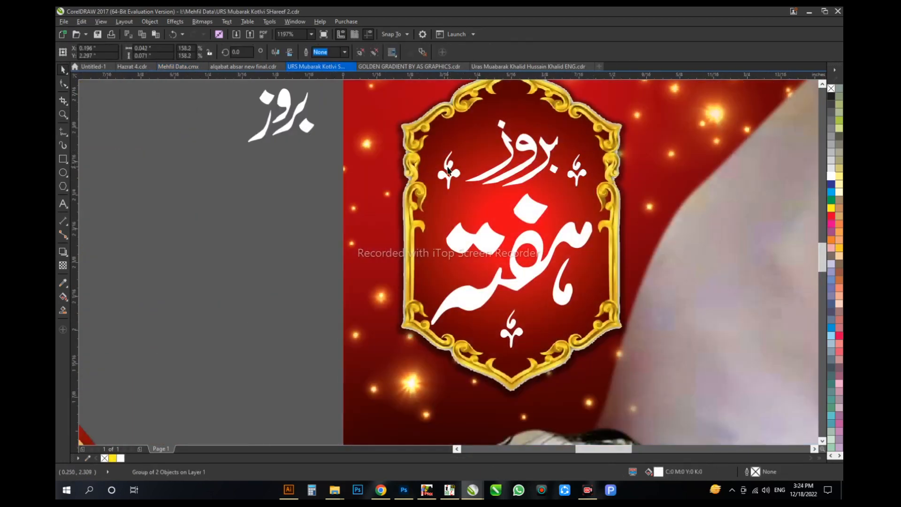
Step: Copy the green calligraphic name plate from the green poster onto the pasteboard and set its rotation to 0
{"action": "scroll", "coordinate": [448, 171], "scroll_direction": "down", "scroll_amount": 5}
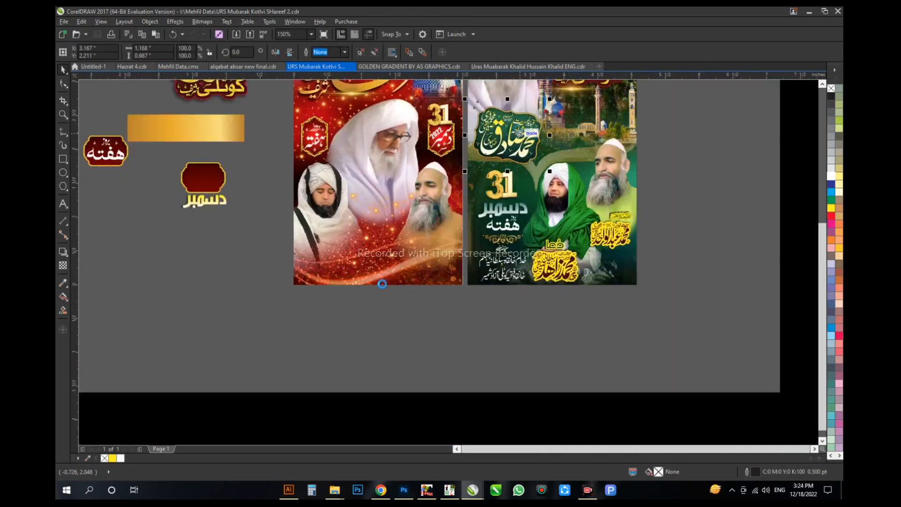
{"action": "left_click_drag", "start_coordinate": [519, 133], "coordinate": [264, 249]}
{"action": "right_click", "coordinate": [263, 249]}
{"action": "scroll", "coordinate": [346, 254], "scroll_direction": "up", "scroll_amount": 3}
{"action": "left_click", "coordinate": [421, 398]}
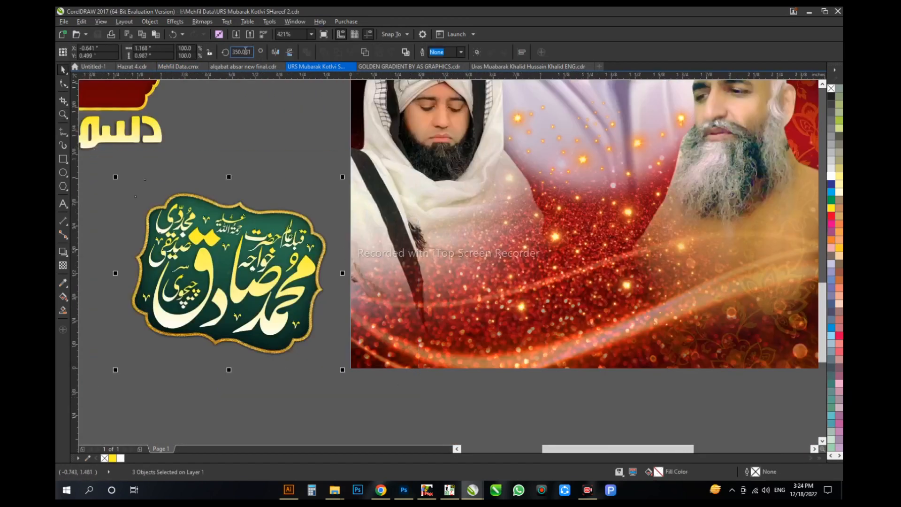
{"action": "type", "text": "0"}
{"action": "key", "text": "Return"}
{"action": "scroll", "coordinate": [459, 267], "scroll_direction": "down", "scroll_amount": 2}
Step: Bring a dark red title frame with a gold border from the Shapes 3 folder onto the pasteboard and scale it down
{"action": "key", "text": "alt+Tab"}
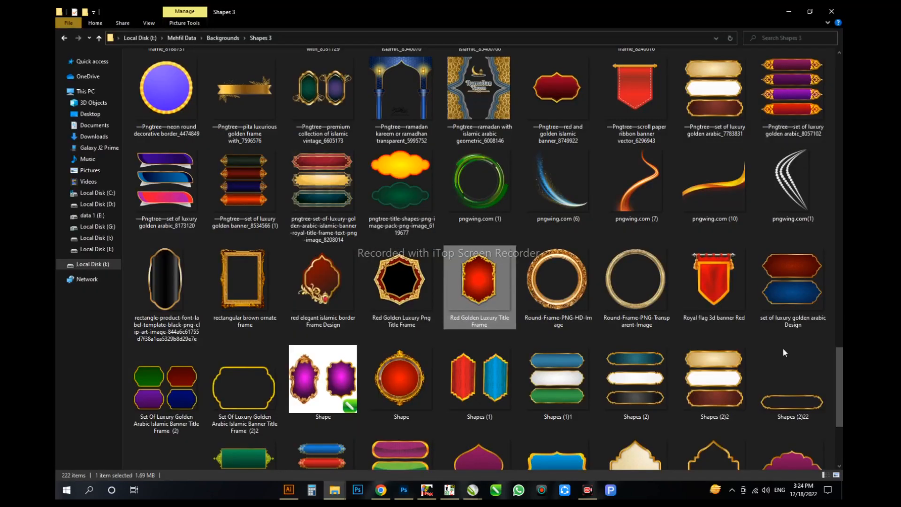
{"action": "scroll", "coordinate": [784, 354], "scroll_direction": "up", "scroll_amount": 2}
{"action": "key", "text": "alt+Tab"}
{"action": "left_click_drag", "start_coordinate": [557, 211], "coordinate": [359, 304]}
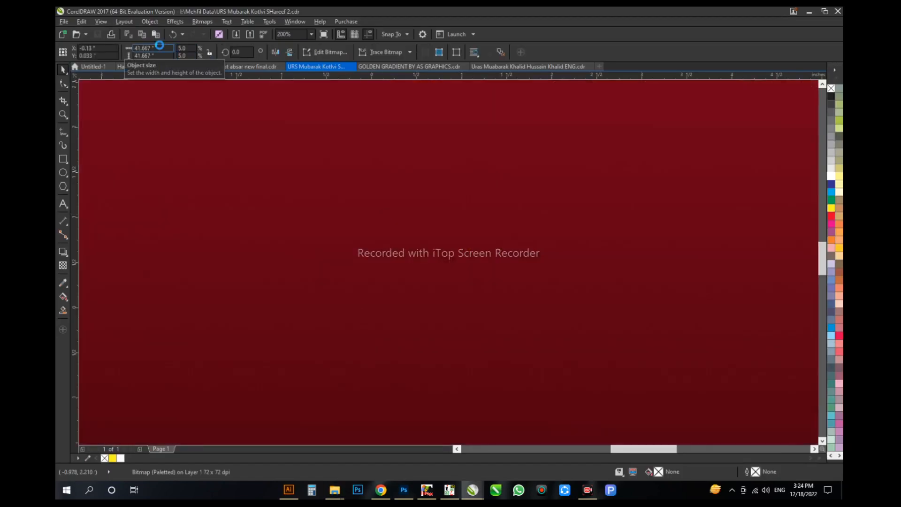
Step: Import the red oval frame with black and gold flowers from Shapes 3 at about 0.74 in wide, and move the plain red frame aside
{"action": "key", "text": "alt+Tab"}
{"action": "scroll", "coordinate": [837, 268], "scroll_direction": "up", "scroll_amount": 5}
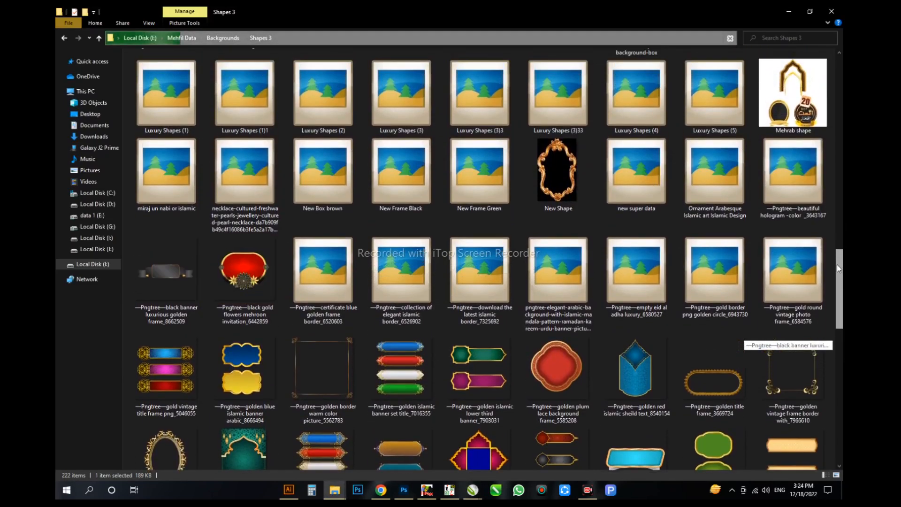
{"action": "key", "text": "alt+Tab"}
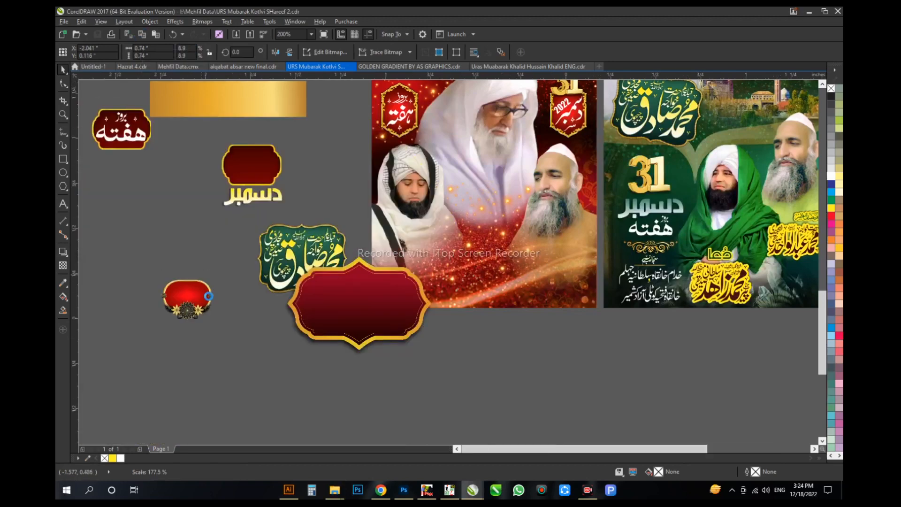
{"action": "left_click_drag", "start_coordinate": [533, 254], "coordinate": [182, 333]}
Step: Crop the flower frame's bitmap close to its artwork with the Shape tool, to about 0.594 by 0.443 in
{"action": "scroll", "coordinate": [389, 332], "scroll_direction": "down", "scroll_amount": 2}
{"action": "scroll", "coordinate": [308, 345], "scroll_direction": "up", "scroll_amount": 2}
{"action": "left_click", "coordinate": [413, 262]}
{"action": "key", "text": "F10"}
{"action": "left_click_drag", "start_coordinate": [267, 250], "coordinate": [511, 169]}
{"action": "scroll", "coordinate": [494, 235], "scroll_direction": "up", "scroll_amount": 1}
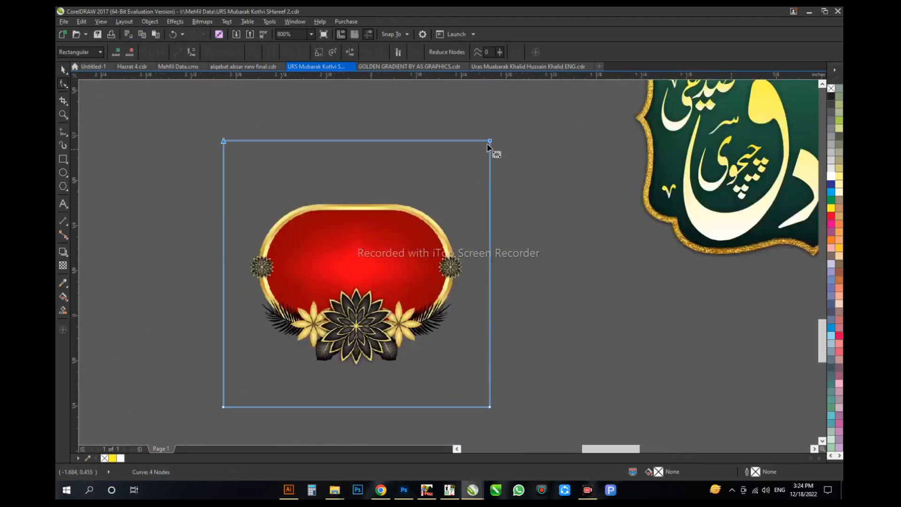
{"action": "scroll", "coordinate": [489, 380], "scroll_direction": "down", "scroll_amount": 1}
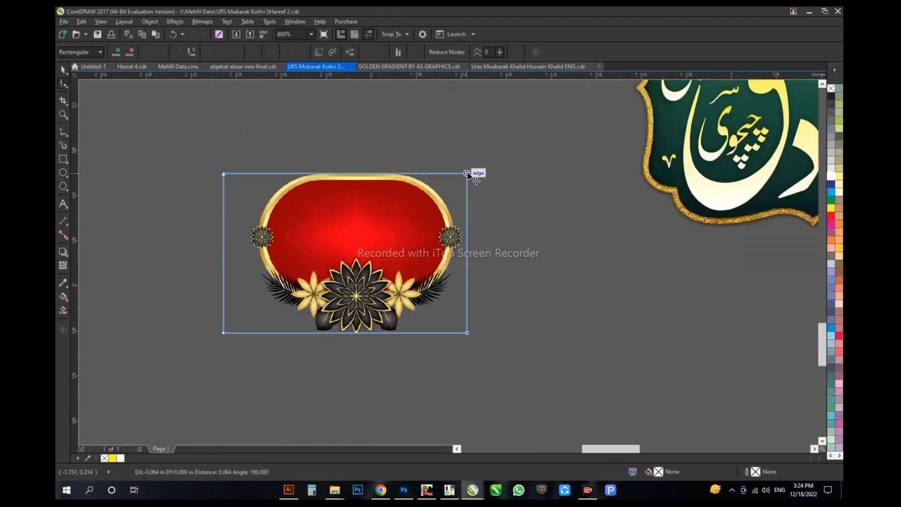
{"action": "key", "text": "space"}
Step: Place the cropped flower frame on the red poster between the two lower portraits
{"action": "scroll", "coordinate": [249, 340], "scroll_direction": "down", "scroll_amount": 1}
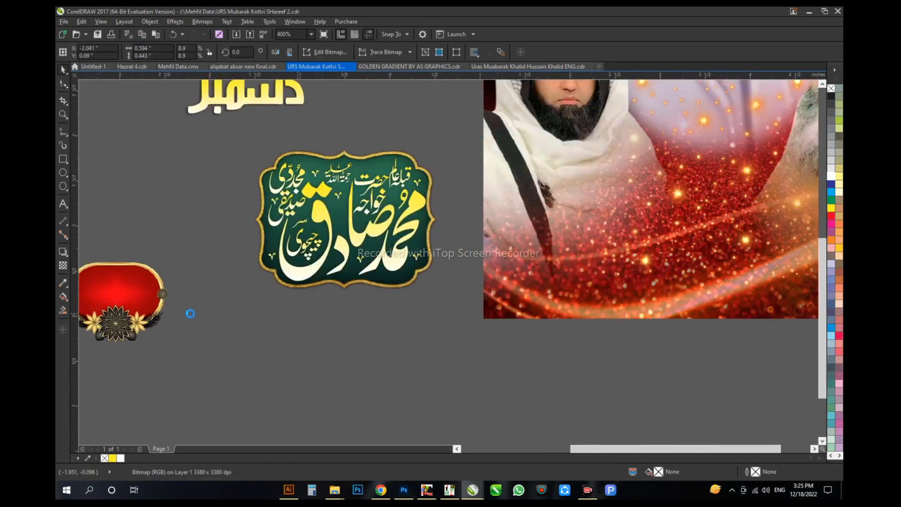
{"action": "scroll", "coordinate": [281, 311], "scroll_direction": "down", "scroll_amount": 1}
{"action": "left_click_drag", "start_coordinate": [204, 310], "coordinate": [498, 231]}
{"action": "scroll", "coordinate": [523, 208], "scroll_direction": "down", "scroll_amount": 1}
{"action": "scroll", "coordinate": [483, 238], "scroll_direction": "up", "scroll_amount": 1}
Step: Copy the calligraphy from the green name plate onto the red poster's lower area, fill it white and ungroup it
{"action": "left_click", "coordinate": [375, 244]}
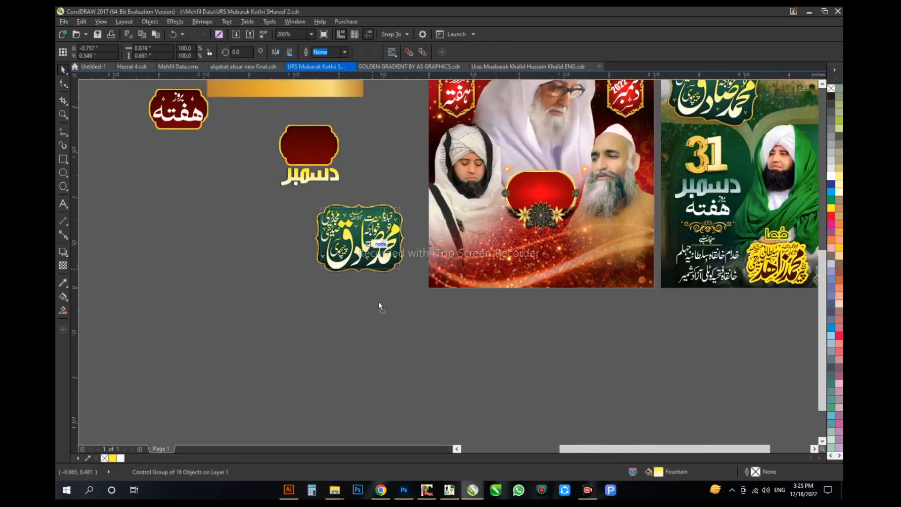
{"action": "left_click_drag", "start_coordinate": [375, 243], "coordinate": [541, 265]}
{"action": "scroll", "coordinate": [629, 197], "scroll_direction": "up", "scroll_amount": 1}
{"action": "left_click", "coordinate": [830, 176]}
{"action": "scroll", "coordinate": [452, 237], "scroll_direction": "down", "scroll_amount": 1}
{"action": "key", "text": "ctrl+u"}
Step: Combine the pieces of the large main name and fit it inside the red flower frame
{"action": "left_click_drag", "start_coordinate": [452, 238], "coordinate": [458, 217]}
{"action": "scroll", "coordinate": [432, 324], "scroll_direction": "down", "scroll_amount": 1}
{"action": "scroll", "coordinate": [459, 217], "scroll_direction": "up", "scroll_amount": 2}
{"action": "key", "text": "ctrl+l"}
{"action": "left_click_drag", "start_coordinate": [544, 300], "coordinate": [494, 264]}
{"action": "scroll", "coordinate": [451, 352], "scroll_direction": "up", "scroll_amount": 1}
{"action": "left_click_drag", "start_coordinate": [452, 360], "coordinate": [453, 318]}
Step: Move the small قبلہ عالم calligraphy to the right end of the red frame and scale it to about 0.115 in wide
{"action": "scroll", "coordinate": [454, 319], "scroll_direction": "up", "scroll_amount": 1}
{"action": "scroll", "coordinate": [466, 282], "scroll_direction": "down", "scroll_amount": 2}
{"action": "left_click", "coordinate": [405, 419]}
{"action": "left_click", "coordinate": [403, 419]}
{"action": "left_click", "coordinate": [378, 418], "text": "shift"}
{"action": "left_click_drag", "start_coordinate": [378, 418], "coordinate": [464, 175]}
{"action": "key", "text": "shift+F2"}
{"action": "left_click_drag", "start_coordinate": [542, 197], "coordinate": [514, 265]}
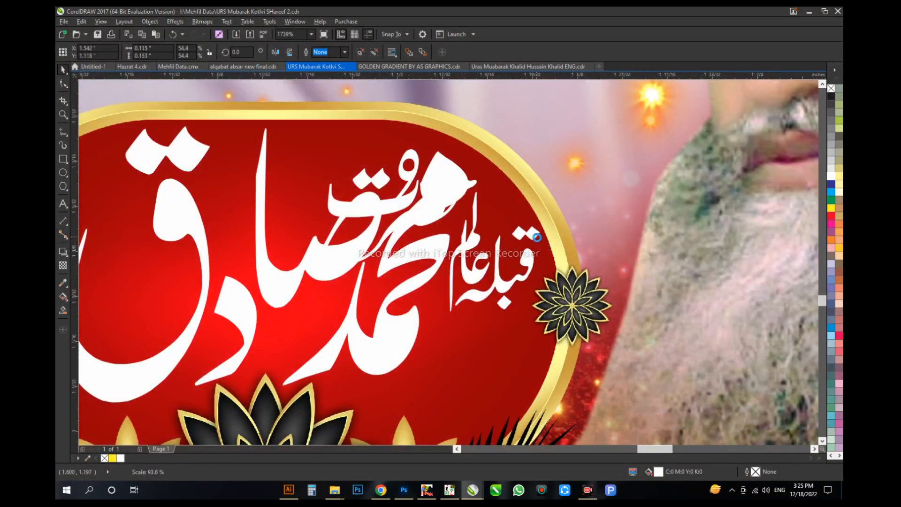
{"action": "scroll", "coordinate": [537, 237], "scroll_direction": "up", "scroll_amount": 2}
{"action": "left_click", "coordinate": [537, 237], "text": "ctrl"}
Step: Place حضرت below قبلہ عالم in the red frame and reduce it to about 0.146 in wide
{"action": "key", "text": "F10"}
{"action": "left_click_drag", "start_coordinate": [595, 176], "coordinate": [461, 259]}
{"action": "scroll", "coordinate": [551, 268], "scroll_direction": "down", "scroll_amount": 3}
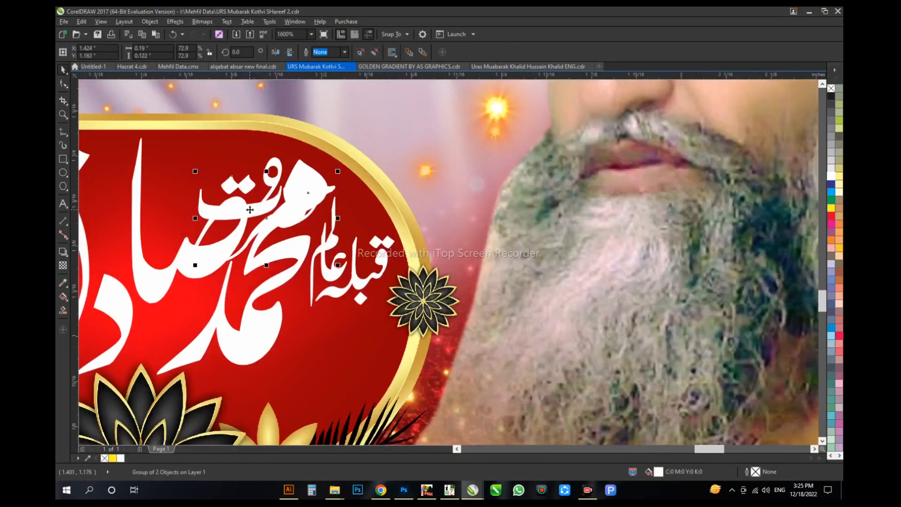
{"action": "scroll", "coordinate": [336, 334], "scroll_direction": "up", "scroll_amount": 2}
{"action": "scroll", "coordinate": [336, 334], "scroll_direction": "down", "scroll_amount": 2}
{"action": "left_click_drag", "start_coordinate": [336, 335], "coordinate": [372, 251]}
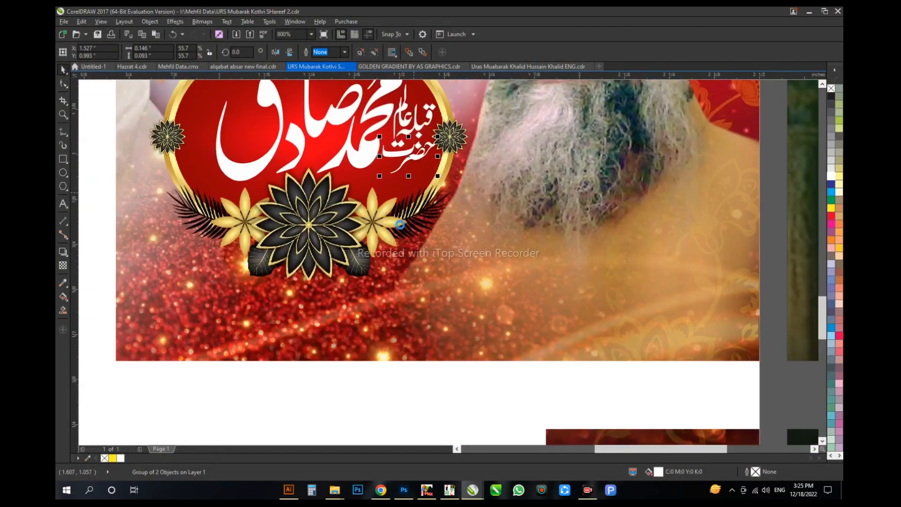
Step: Move خواجہ below حضرت in the red frame and enlarge it to 112%
{"action": "scroll", "coordinate": [373, 251], "scroll_direction": "down", "scroll_amount": 1}
{"action": "left_click_drag", "start_coordinate": [329, 371], "coordinate": [351, 366]}
{"action": "left_click", "coordinate": [348, 340]}
{"action": "left_click_drag", "start_coordinate": [350, 348], "coordinate": [435, 127]}
{"action": "scroll", "coordinate": [435, 126], "scroll_direction": "up", "scroll_amount": 2}
{"action": "left_click_drag", "start_coordinate": [494, 325], "coordinate": [530, 284]}
{"action": "scroll", "coordinate": [556, 243], "scroll_direction": "down", "scroll_amount": 4}
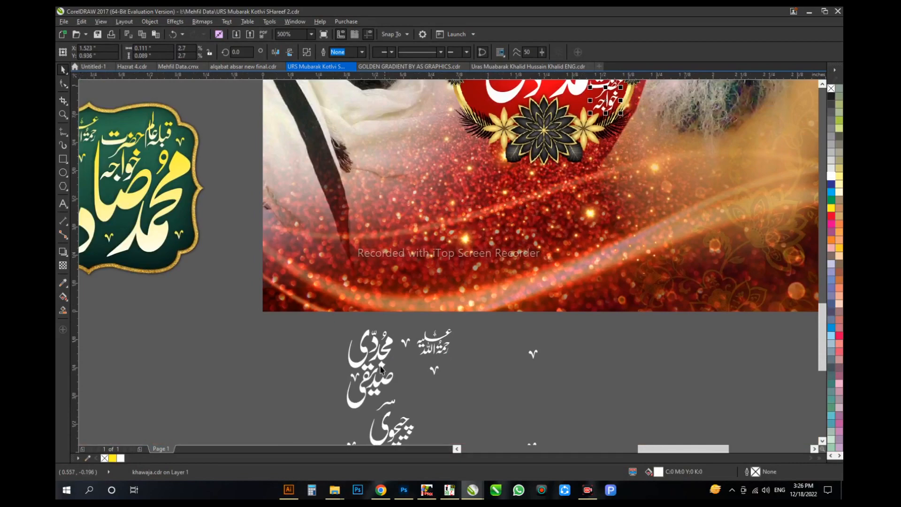
Step: Move the first small epithet word into the upper-left part of the red frame beside the main name and resize it
{"action": "scroll", "coordinate": [381, 369], "scroll_direction": "down", "scroll_amount": 1}
{"action": "left_click_drag", "start_coordinate": [342, 344], "coordinate": [401, 428]}
{"action": "left_click_drag", "start_coordinate": [377, 359], "coordinate": [393, 243]}
{"action": "scroll", "coordinate": [393, 239], "scroll_direction": "up", "scroll_amount": 1}
{"action": "left_click_drag", "start_coordinate": [416, 283], "coordinate": [514, 195]}
{"action": "scroll", "coordinate": [514, 195], "scroll_direction": "up", "scroll_amount": 1}
{"action": "scroll", "coordinate": [407, 265], "scroll_direction": "down", "scroll_amount": 2}
{"action": "left_click_drag", "start_coordinate": [438, 207], "coordinate": [443, 175]}
{"action": "scroll", "coordinate": [429, 334], "scroll_direction": "up", "scroll_amount": 1}
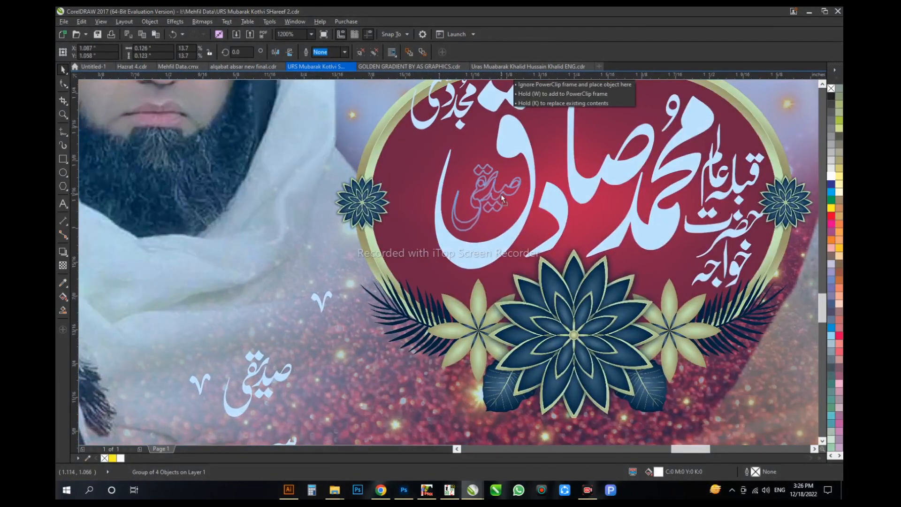
Step: Place the second epithet word inside the bowl of the large ق and the dotted third one beside the first epithet
{"action": "left_click_drag", "start_coordinate": [501, 198], "coordinate": [499, 200]}
{"action": "scroll", "coordinate": [499, 200], "scroll_direction": "down", "scroll_amount": 1}
{"action": "scroll", "coordinate": [458, 277], "scroll_direction": "up", "scroll_amount": 1}
{"action": "left_click_drag", "start_coordinate": [347, 413], "coordinate": [452, 106]}
{"action": "scroll", "coordinate": [452, 126], "scroll_direction": "up", "scroll_amount": 1}
{"action": "left_click_drag", "start_coordinate": [458, 234], "coordinate": [441, 263]}
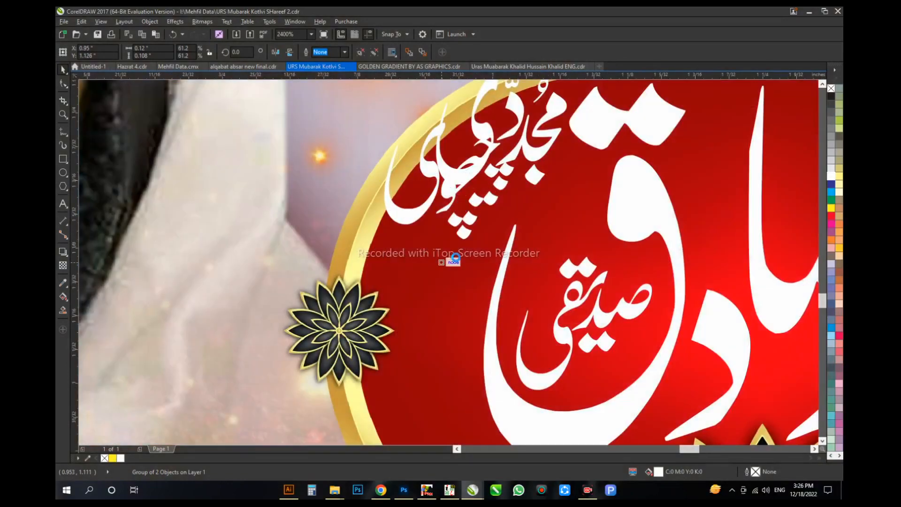
{"action": "scroll", "coordinate": [440, 262], "scroll_direction": "down", "scroll_amount": 2}
{"action": "scroll", "coordinate": [439, 161], "scroll_direction": "up", "scroll_amount": 1}
Step: Swap the second and third epithets as on the green plate, and enlarge the first epithet to about 0.109 in wide
{"action": "left_click_drag", "start_coordinate": [440, 161], "coordinate": [435, 302]}
{"action": "scroll", "coordinate": [435, 301], "scroll_direction": "up", "scroll_amount": 1}
{"action": "left_click_drag", "start_coordinate": [451, 184], "coordinate": [461, 217]}
{"action": "left_click_drag", "start_coordinate": [526, 382], "coordinate": [374, 336]}
{"action": "left_click_drag", "start_coordinate": [349, 347], "coordinate": [377, 318]}
{"action": "left_click", "coordinate": [465, 220]}
{"action": "left_click_drag", "start_coordinate": [430, 229], "coordinate": [467, 224]}
{"action": "left_click_drag", "start_coordinate": [428, 403], "coordinate": [580, 350]}
{"action": "left_click", "coordinate": [540, 188]}
{"action": "left_click_drag", "start_coordinate": [555, 134], "coordinate": [571, 120]}
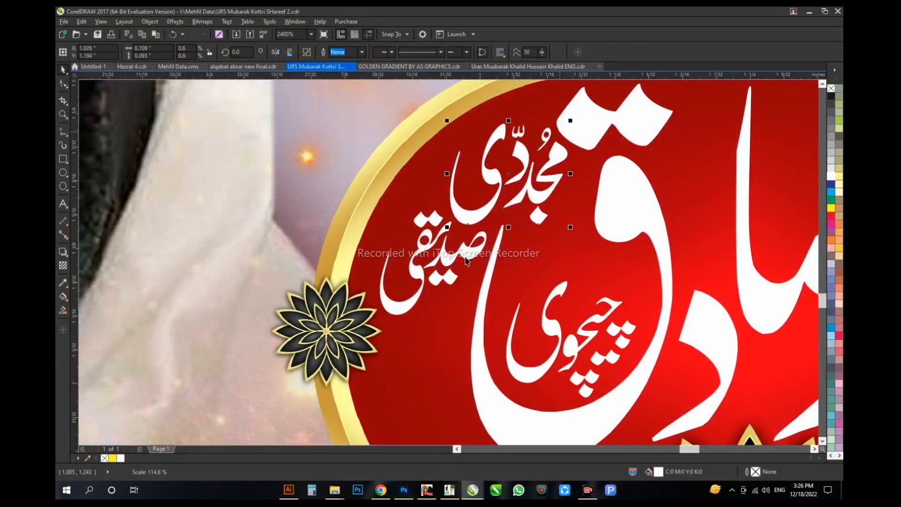
Step: Move the small رحمۃ اللہ علیہ into the red frame's lower-left part and reduce it to about 0.092 in wide
{"action": "scroll", "coordinate": [425, 154], "scroll_direction": "down", "scroll_amount": 4}
{"action": "scroll", "coordinate": [398, 239], "scroll_direction": "up", "scroll_amount": 1}
{"action": "left_click", "coordinate": [426, 249]}
{"action": "scroll", "coordinate": [426, 253], "scroll_direction": "down", "scroll_amount": 1}
{"action": "scroll", "coordinate": [435, 151], "scroll_direction": "up", "scroll_amount": 1}
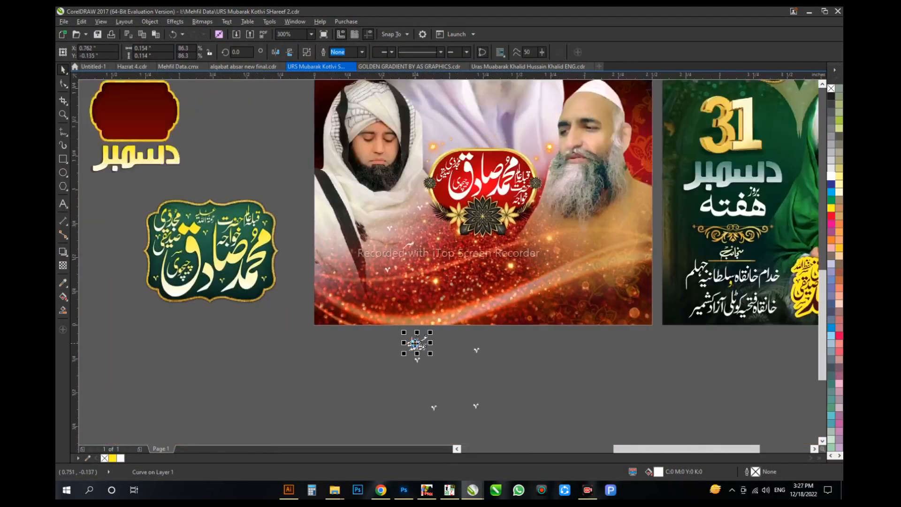
{"action": "left_click_drag", "start_coordinate": [416, 342], "coordinate": [459, 173]}
{"action": "key", "text": "F2"}
{"action": "left_click_drag", "start_coordinate": [483, 136], "coordinate": [457, 158]}
{"action": "scroll", "coordinate": [438, 193], "scroll_direction": "up", "scroll_amount": 1}
{"action": "left_click_drag", "start_coordinate": [440, 189], "coordinate": [428, 216]}
{"action": "scroll", "coordinate": [429, 212], "scroll_direction": "down", "scroll_amount": 1}
{"action": "left_click_drag", "start_coordinate": [429, 210], "coordinate": [312, 326]}
{"action": "left_click_drag", "start_coordinate": [345, 298], "coordinate": [366, 284]}
Step: Place a white سر flourish at the large ق above the enclosed epithet and shrink it to fit between the words
{"action": "scroll", "coordinate": [357, 281], "scroll_direction": "down", "scroll_amount": 1}
{"action": "left_click", "coordinate": [179, 67]}
{"action": "left_click", "coordinate": [316, 66]}
{"action": "scroll", "coordinate": [586, 343], "scroll_direction": "down", "scroll_amount": 2}
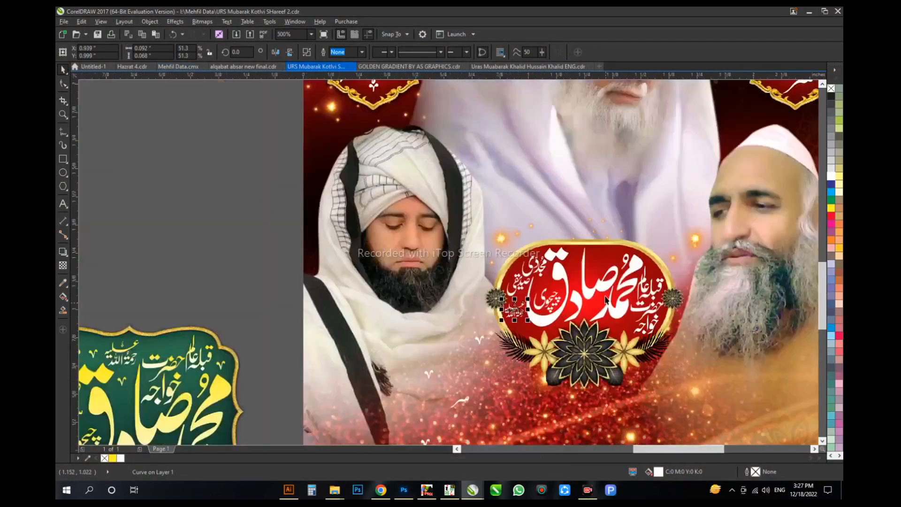
{"action": "scroll", "coordinate": [399, 235], "scroll_direction": "down", "scroll_amount": 1}
{"action": "scroll", "coordinate": [602, 161], "scroll_direction": "up", "scroll_amount": 1}
{"action": "left_click", "coordinate": [603, 162]}
{"action": "left_click_drag", "start_coordinate": [603, 162], "coordinate": [349, 412]}
{"action": "scroll", "coordinate": [301, 418], "scroll_direction": "up", "scroll_amount": 2}
{"action": "left_click_drag", "start_coordinate": [497, 367], "coordinate": [479, 190]}
{"action": "scroll", "coordinate": [478, 189], "scroll_direction": "up", "scroll_amount": 1}
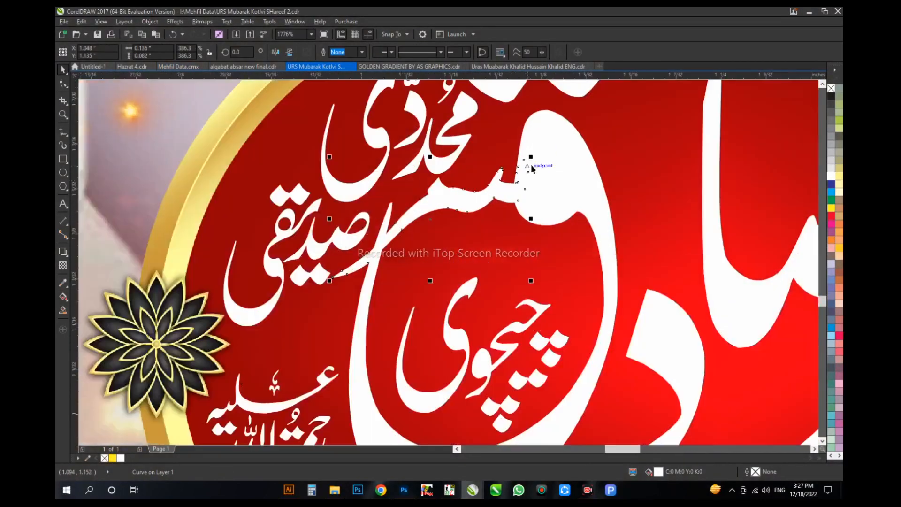
{"action": "left_click_drag", "start_coordinate": [530, 159], "coordinate": [482, 187]}
{"action": "left_click_drag", "start_coordinate": [467, 211], "coordinate": [477, 236]}
{"action": "scroll", "coordinate": [477, 236], "scroll_direction": "down", "scroll_amount": 6}
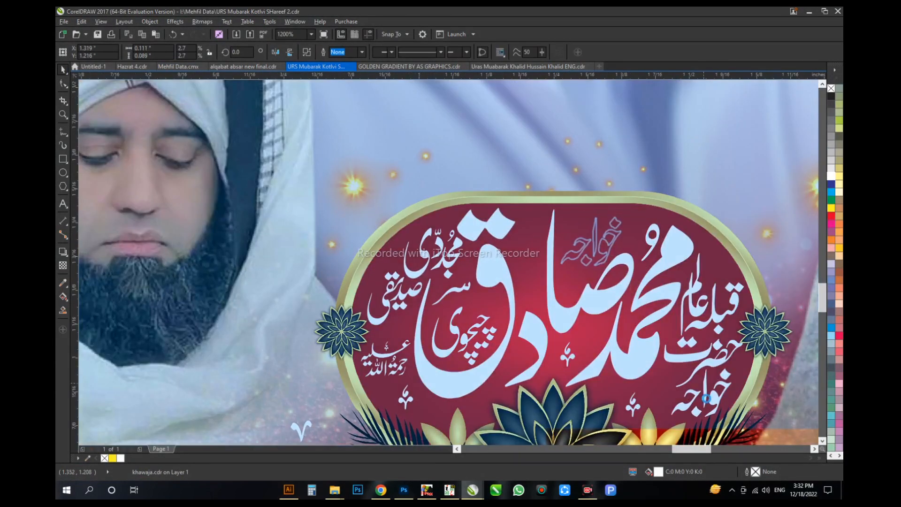
Step: Move خواجہ above the middle of the main name and lower the honorific words at the frame's right end
{"action": "left_click_drag", "start_coordinate": [702, 373], "coordinate": [706, 391]}
{"action": "left_click_drag", "start_coordinate": [736, 364], "coordinate": [740, 360]}
{"action": "left_click_drag", "start_coordinate": [711, 305], "coordinate": [709, 326]}
Step: Move one leaf ornament above قبلہ عالم and copy it into the gap beside the large ق
{"action": "left_click_drag", "start_coordinate": [633, 404], "coordinate": [716, 270]}
{"action": "scroll", "coordinate": [502, 323], "scroll_direction": "down", "scroll_amount": 1}
{"action": "key", "text": "F2"}
{"action": "left_click_drag", "start_coordinate": [418, 253], "coordinate": [647, 366]}
{"action": "left_click_drag", "start_coordinate": [691, 229], "coordinate": [389, 206]}
{"action": "scroll", "coordinate": [434, 272], "scroll_direction": "down", "scroll_amount": 2}
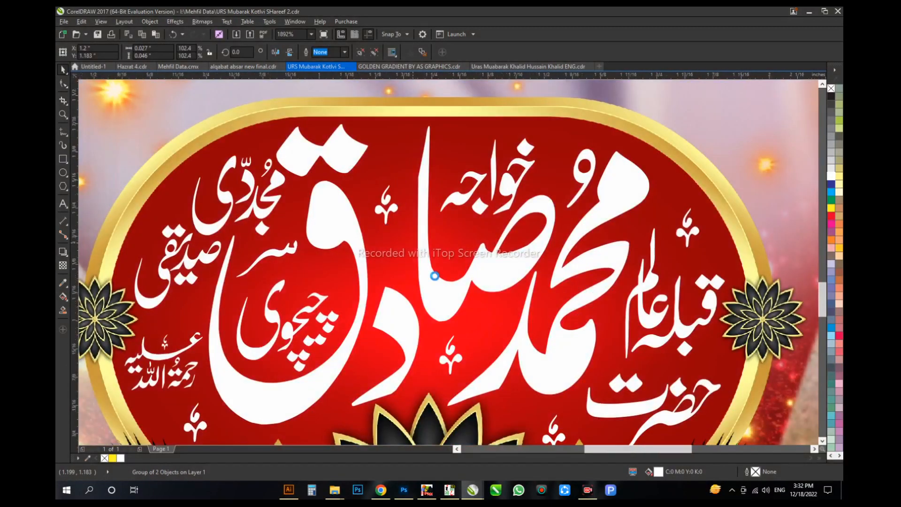
{"action": "key", "text": "F2"}
{"action": "left_click_drag", "start_coordinate": [345, 233], "coordinate": [458, 320]}
Step: Copy the two yellow-outlined name calligraphies and the دعا heading from the green poster onto the red poster's lower area
{"action": "key", "text": "F4"}
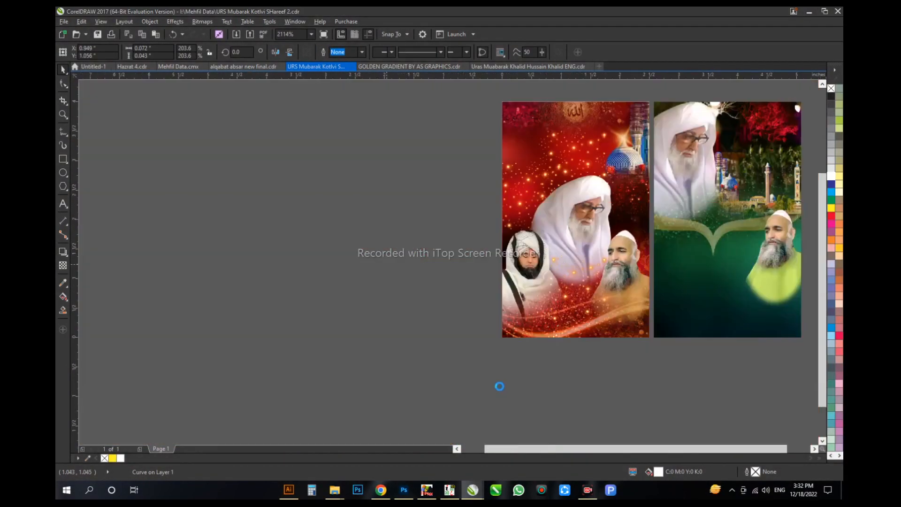
{"action": "left_click", "coordinate": [713, 317]}
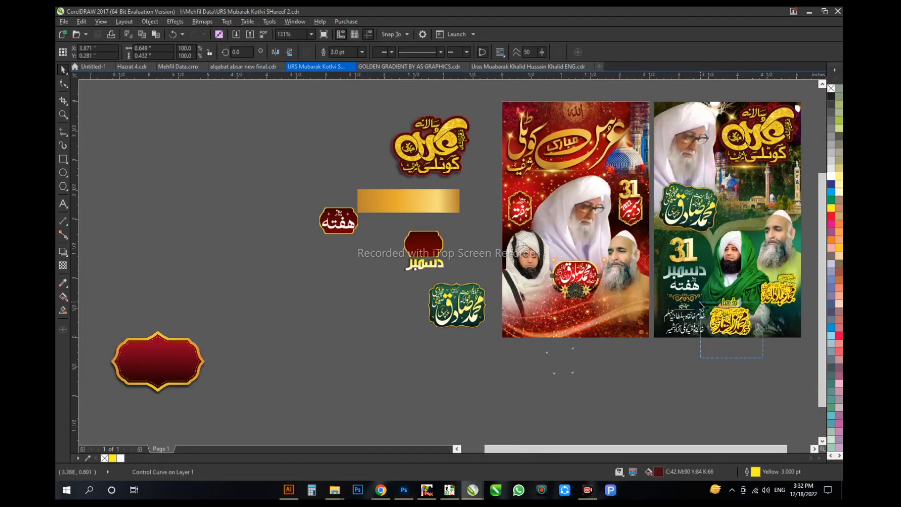
{"action": "left_click_drag", "start_coordinate": [726, 322], "coordinate": [550, 321]}
{"action": "left_click", "coordinate": [649, 376]}
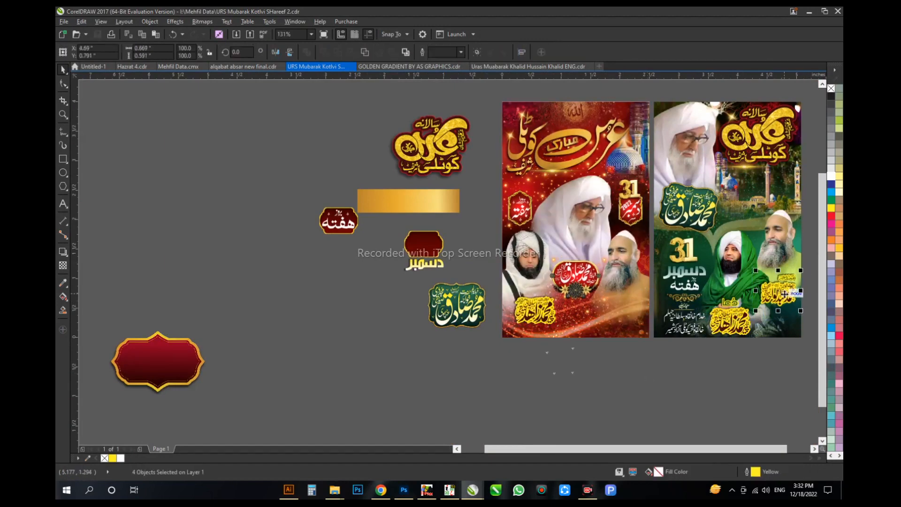
{"action": "left_click_drag", "start_coordinate": [785, 293], "coordinate": [631, 310]}
{"action": "left_click", "coordinate": [682, 368]}
{"action": "left_click_drag", "start_coordinate": [726, 305], "coordinate": [532, 293]}
Step: Shrink the name calligraphy under دعا slightly and level it with the name calligraphy under بفیضان نظر
{"action": "key", "text": "F2"}
{"action": "left_click_drag", "start_coordinate": [488, 360], "coordinate": [628, 285]}
{"action": "left_click", "coordinate": [605, 221]}
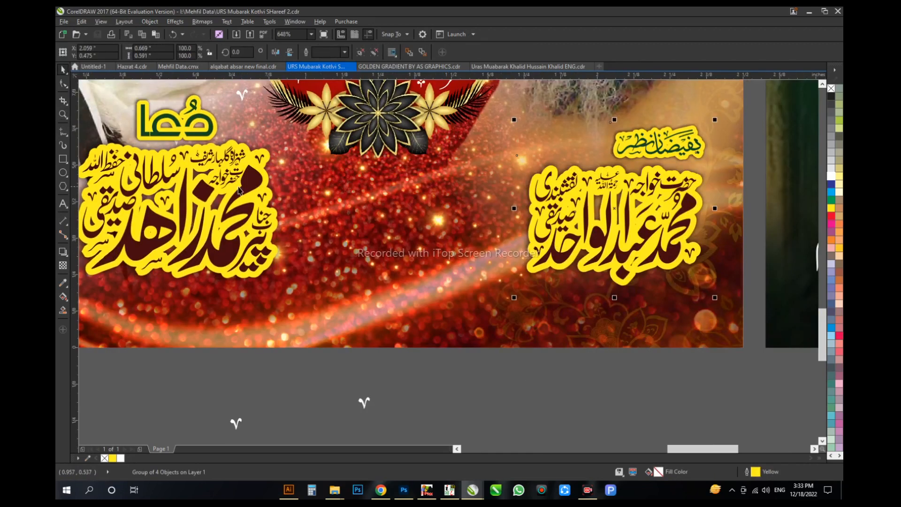
{"action": "left_click_drag", "start_coordinate": [283, 125], "coordinate": [281, 127]}
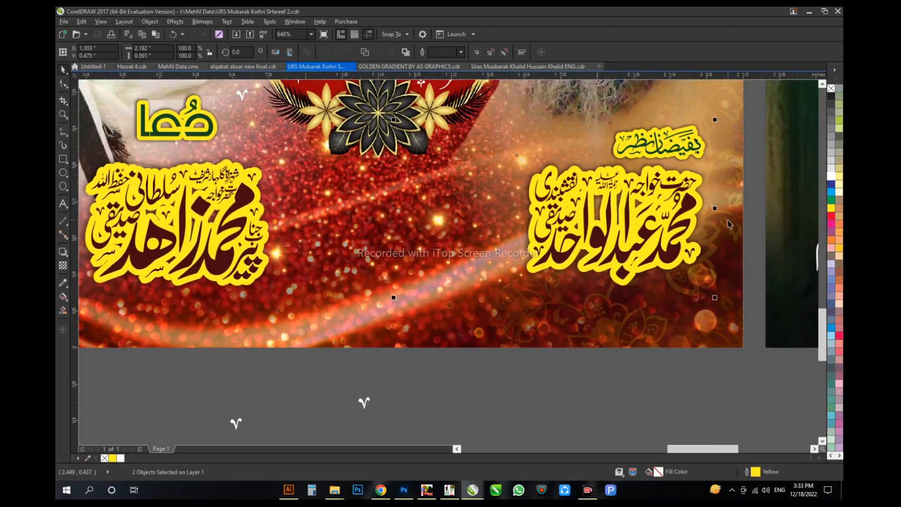
{"action": "left_click", "coordinate": [776, 225]}
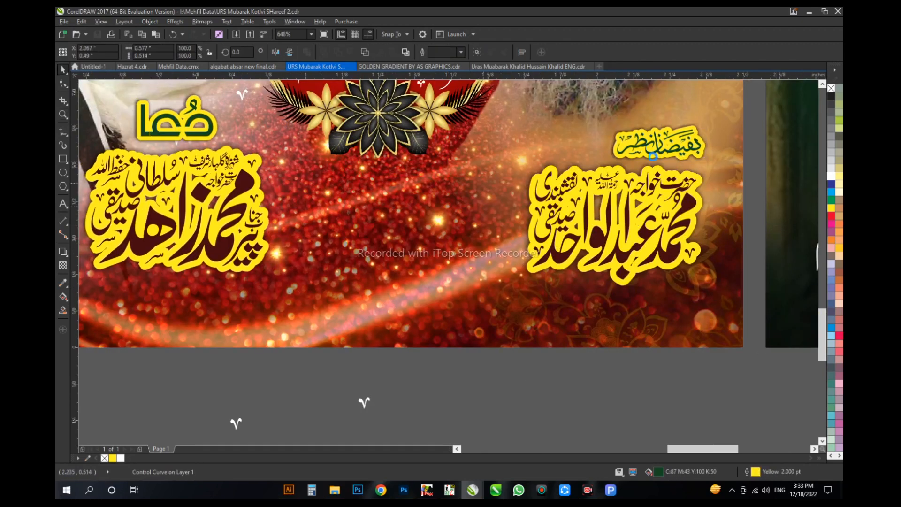
Step: Centre the بفیضان نظر heading over its name calligraphy and delete the leftover small ornaments below the red poster
{"action": "key", "text": "c"}
{"action": "scroll", "coordinate": [618, 208], "scroll_direction": "down", "scroll_amount": 2}
{"action": "left_click_drag", "start_coordinate": [535, 410], "coordinate": [391, 291]}
{"action": "key", "text": "Delete"}
{"action": "left_click_drag", "start_coordinate": [467, 316], "coordinate": [512, 405]}
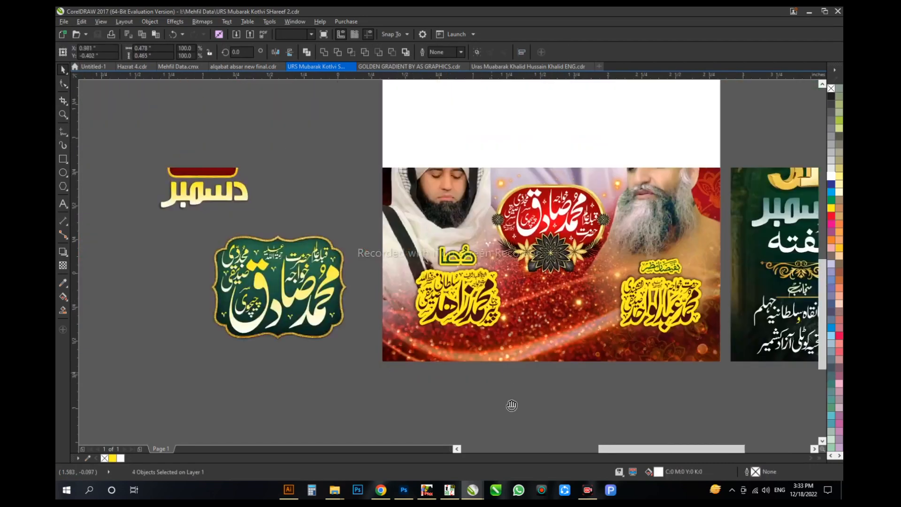
{"action": "scroll", "coordinate": [344, 235], "scroll_direction": "down", "scroll_amount": 4}
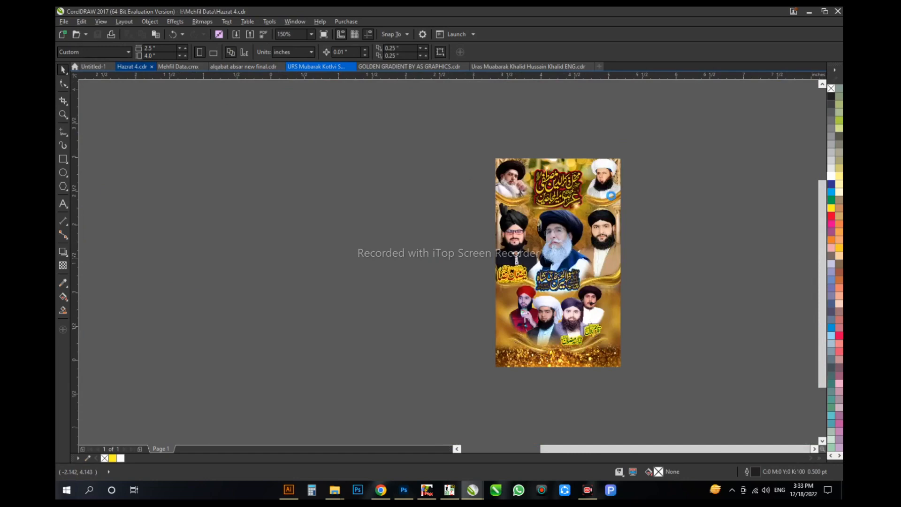
Step: Copy the بفیضان نظر lettering from the Hazrat 4 document and paste it above the central name frame on the red poster
{"action": "scroll", "coordinate": [617, 197], "scroll_direction": "up", "scroll_amount": 8}
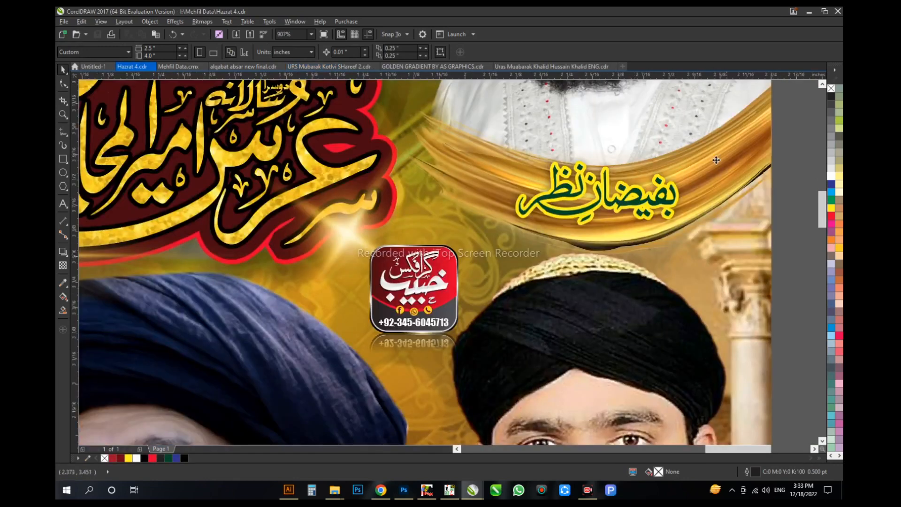
{"action": "left_click", "coordinate": [605, 202]}
{"action": "key", "text": "ctrl+Tab"}
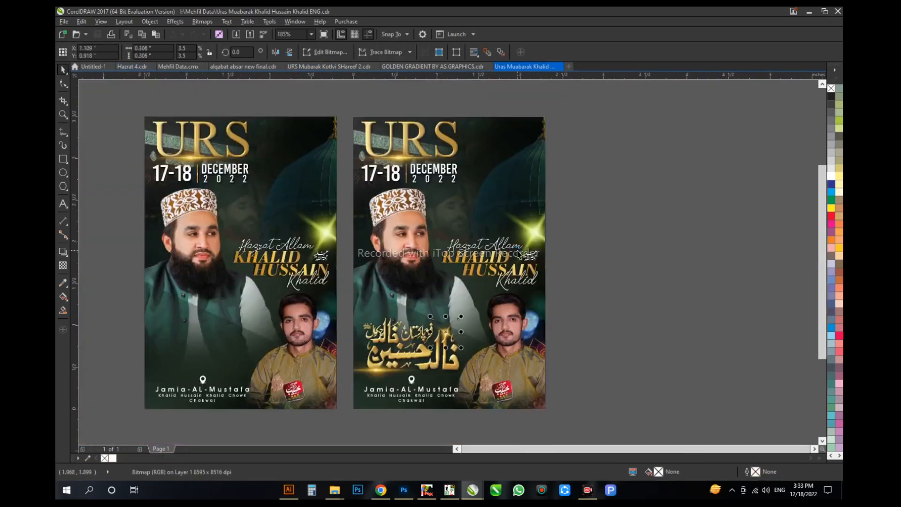
{"action": "key", "text": "ctrl+Tab"}
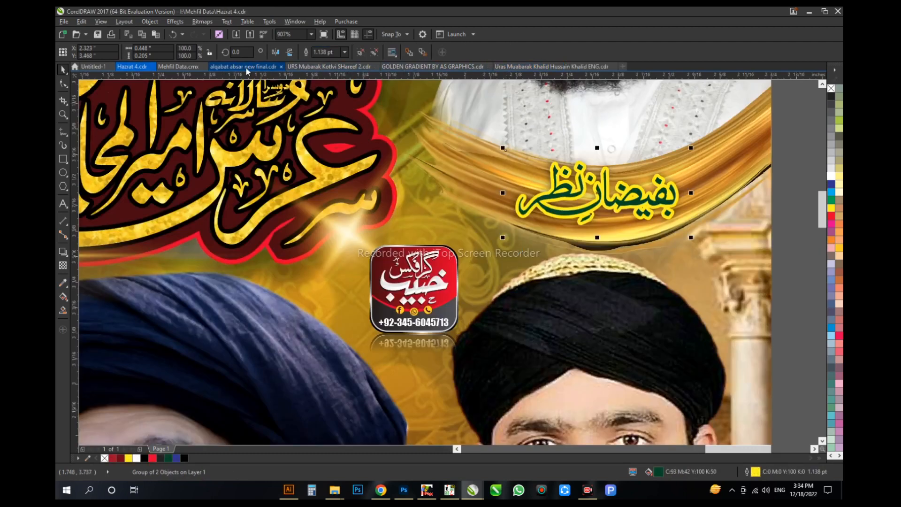
{"action": "key", "text": "ctrl+Tab"}
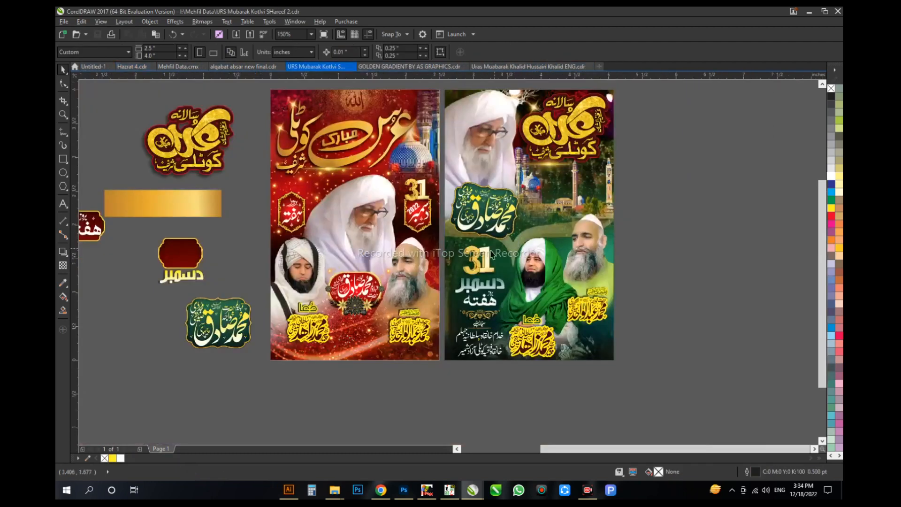
{"action": "key", "text": "ctrl+v"}
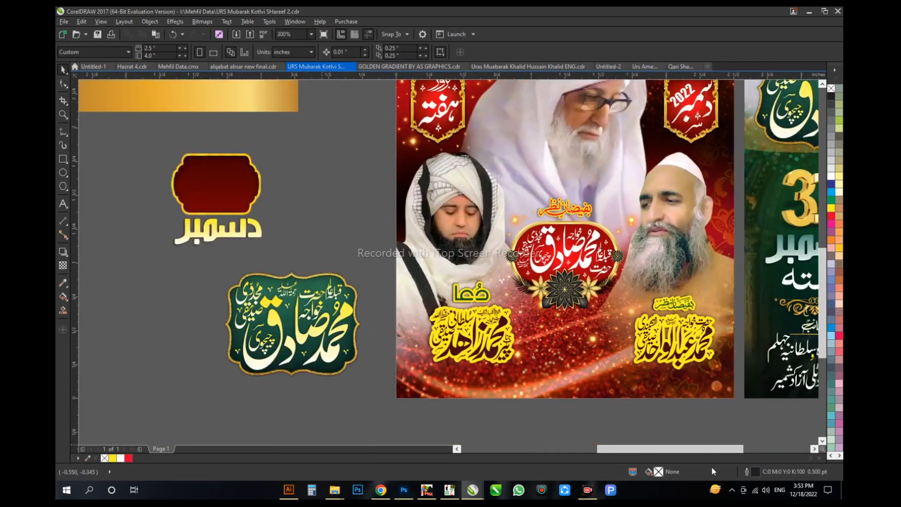
Step: Copy the text line beginning with المعروف from InPage and paste it into the CorelDRAW poster document
{"action": "left_click", "coordinate": [426, 491]}
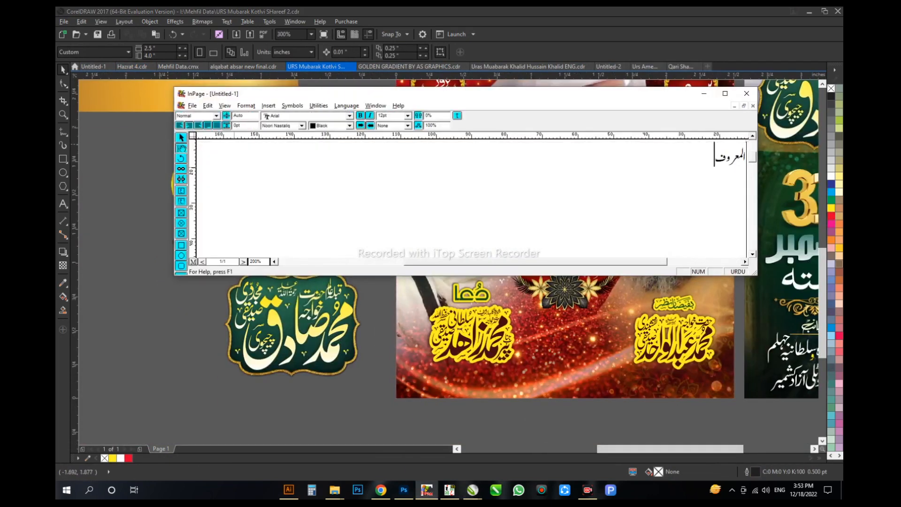
{"action": "left_click", "coordinate": [181, 138]}
{"action": "key", "text": "ctrl+c"}
{"action": "left_click", "coordinate": [472, 490]}
{"action": "key", "text": "ctrl+v"}
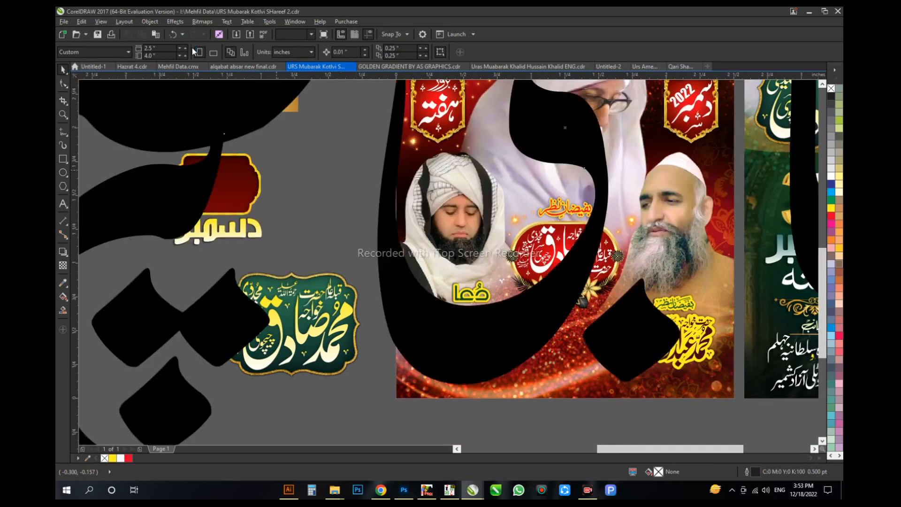
Step: Scale the pasted المعروف line to 5 percent and place it below the green name plate
{"action": "double_click", "coordinate": [143, 48]}
{"action": "type", "text": "5"}
{"action": "key", "text": "Return"}
{"action": "left_click_drag", "start_coordinate": [617, 118], "coordinate": [355, 404]}
{"action": "left_click", "coordinate": [408, 413]}
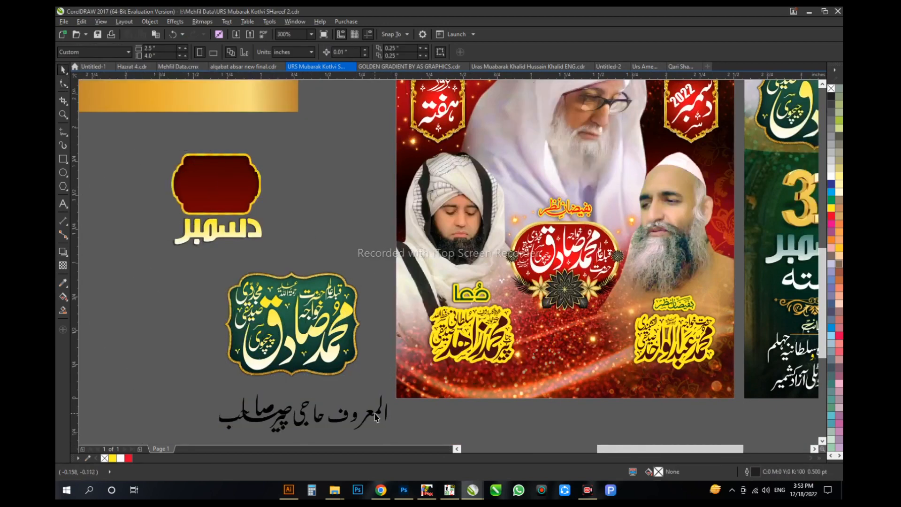
Step: Recolour the المعروف line white and move it beneath the red poster
{"action": "key", "text": "F10"}
{"action": "left_click", "coordinate": [378, 413]}
{"action": "left_click", "coordinate": [428, 402]}
{"action": "key", "text": "space"}
{"action": "left_click", "coordinate": [370, 410]}
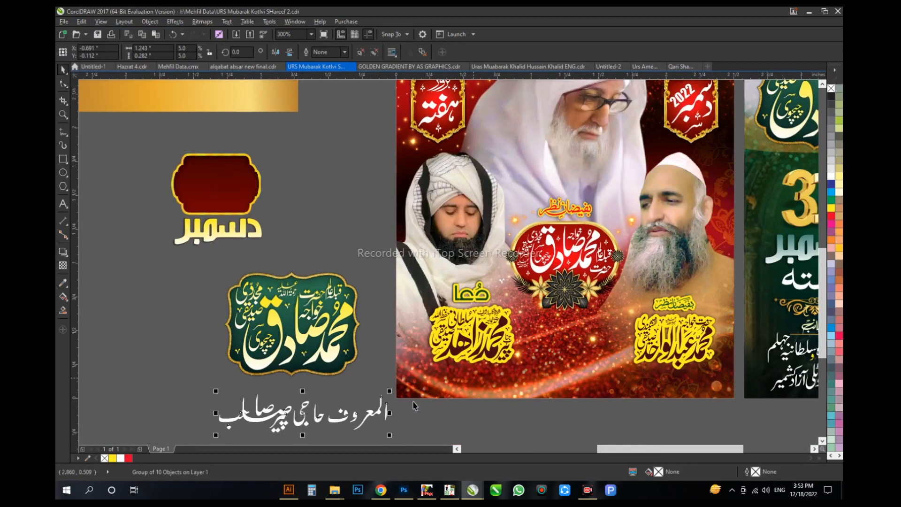
{"action": "left_click_drag", "start_coordinate": [382, 412], "coordinate": [639, 425]}
Step: Move the name calligraphy under بفیضان نظر off the poster and remove its yellow outline and drop shadow
{"action": "left_click_drag", "start_coordinate": [731, 419], "coordinate": [569, 378]}
{"action": "left_click_drag", "start_coordinate": [515, 291], "coordinate": [528, 412]}
{"action": "right_click", "coordinate": [105, 458]}
{"action": "left_click", "coordinate": [63, 252]}
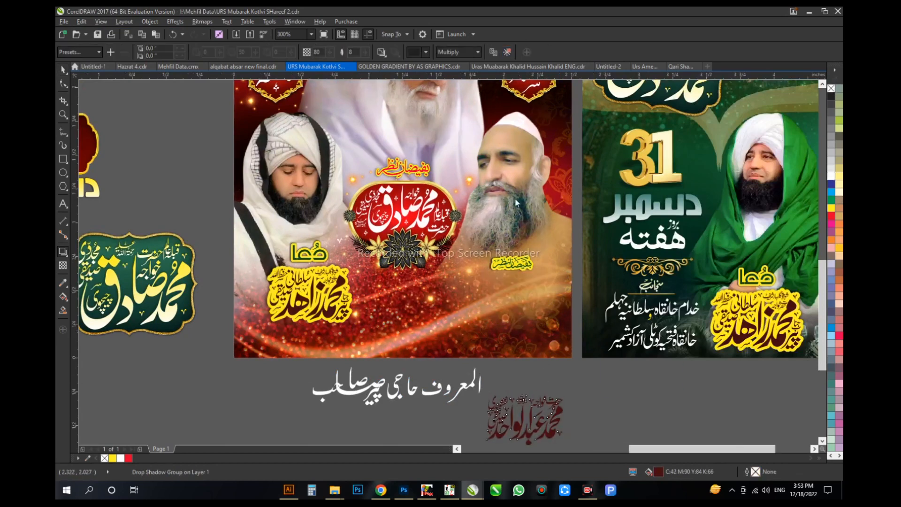
{"action": "left_click", "coordinate": [507, 52]}
{"action": "key", "text": "space"}
Step: Rearrange the letters of المعروف into a compact stacked form and move حا closer to it
{"action": "key", "text": "F2"}
{"action": "left_click_drag", "start_coordinate": [371, 343], "coordinate": [574, 438]}
{"action": "left_click_drag", "start_coordinate": [610, 329], "coordinate": [465, 291]}
{"action": "left_click", "coordinate": [548, 313]}
{"action": "key", "text": "F2"}
{"action": "left_click_drag", "start_coordinate": [84, 152], "coordinate": [474, 289]}
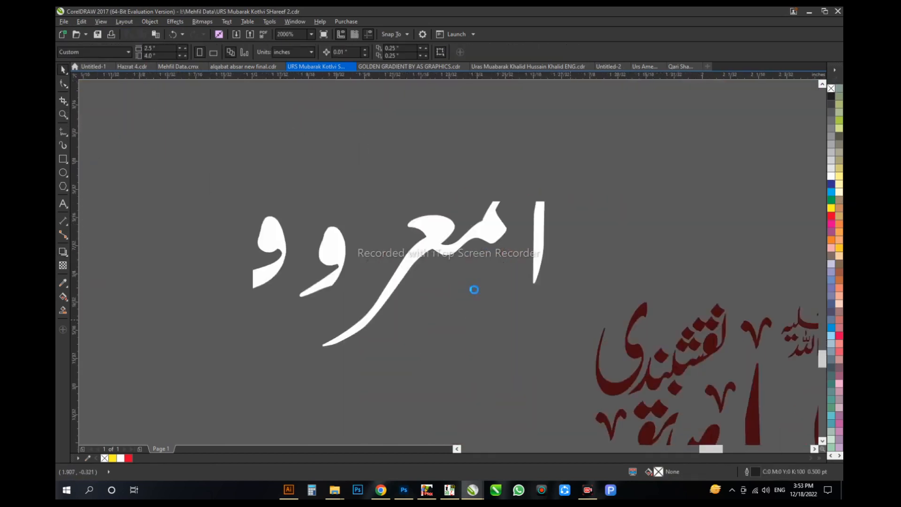
{"action": "left_click", "coordinate": [549, 296]}
{"action": "left_click_drag", "start_coordinate": [299, 281], "coordinate": [404, 281]}
{"action": "left_click_drag", "start_coordinate": [122, 330], "coordinate": [388, 324]}
{"action": "left_click_drag", "start_coordinate": [388, 324], "coordinate": [508, 324]}
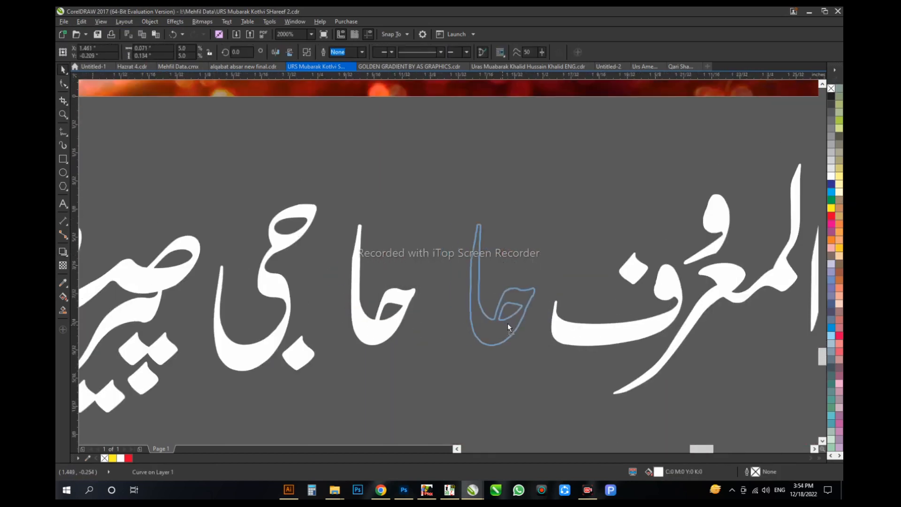
{"action": "left_click_drag", "start_coordinate": [584, 293], "coordinate": [584, 294]}
Step: Nest the letters of حاجی together and bring پیر up close beside it
{"action": "scroll", "coordinate": [610, 252], "scroll_direction": "up", "scroll_amount": 1}
{"action": "left_click_drag", "start_coordinate": [499, 291], "coordinate": [567, 243]}
{"action": "left_click_drag", "start_coordinate": [429, 283], "coordinate": [486, 283]}
{"action": "scroll", "coordinate": [234, 361], "scroll_direction": "down", "scroll_amount": 1}
{"action": "left_click_drag", "start_coordinate": [254, 316], "coordinate": [502, 316]}
{"action": "left_click_drag", "start_coordinate": [564, 262], "coordinate": [670, 258]}
{"action": "scroll", "coordinate": [537, 263], "scroll_direction": "down", "scroll_amount": 2}
{"action": "scroll", "coordinate": [498, 262], "scroll_direction": "up", "scroll_amount": 1}
Step: Copy the ready-made green صاحب calligraphy from the Mehfil Data document into the poster document
{"action": "left_click", "coordinate": [178, 67]}
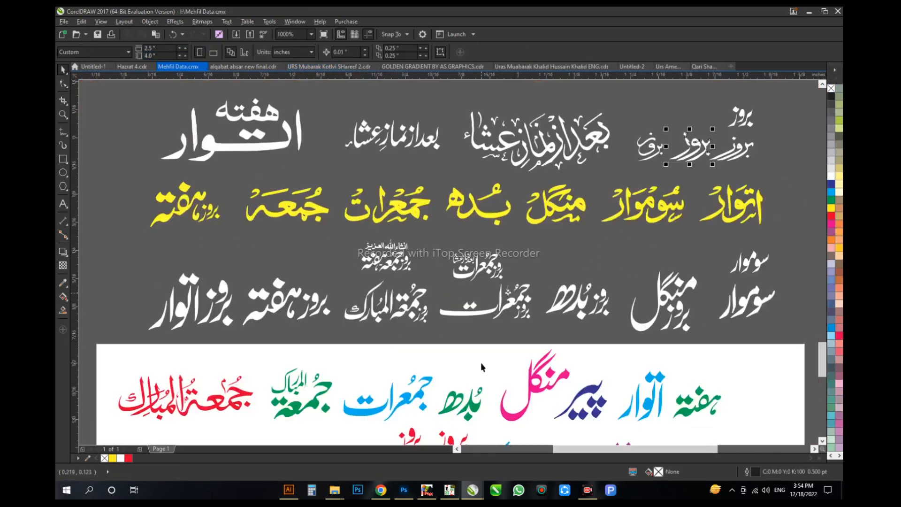
{"action": "scroll", "coordinate": [481, 363], "scroll_direction": "down", "scroll_amount": 2}
{"action": "left_click_drag", "start_coordinate": [419, 435], "coordinate": [398, 291]}
{"action": "scroll", "coordinate": [396, 237], "scroll_direction": "up", "scroll_amount": 5}
{"action": "left_click", "coordinate": [416, 182]}
{"action": "key", "text": "ctrl+c"}
{"action": "left_click", "coordinate": [328, 67]}
{"action": "key", "text": "ctrl+v"}
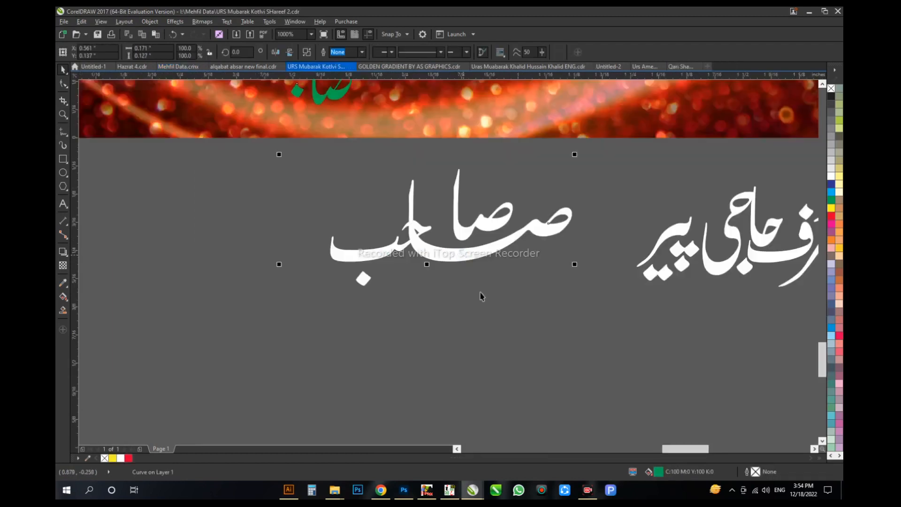
Step: Join the green صاحب to the end of the المعروف line, group the line and shrink it
{"action": "left_click_drag", "start_coordinate": [471, 217], "coordinate": [318, 260]}
{"action": "left_click_drag", "start_coordinate": [269, 358], "coordinate": [614, 197]}
{"action": "key", "text": "ctrl+g"}
{"action": "left_click_drag", "start_coordinate": [589, 212], "coordinate": [383, 293]}
{"action": "left_click_drag", "start_coordinate": [388, 326], "coordinate": [186, 252]}
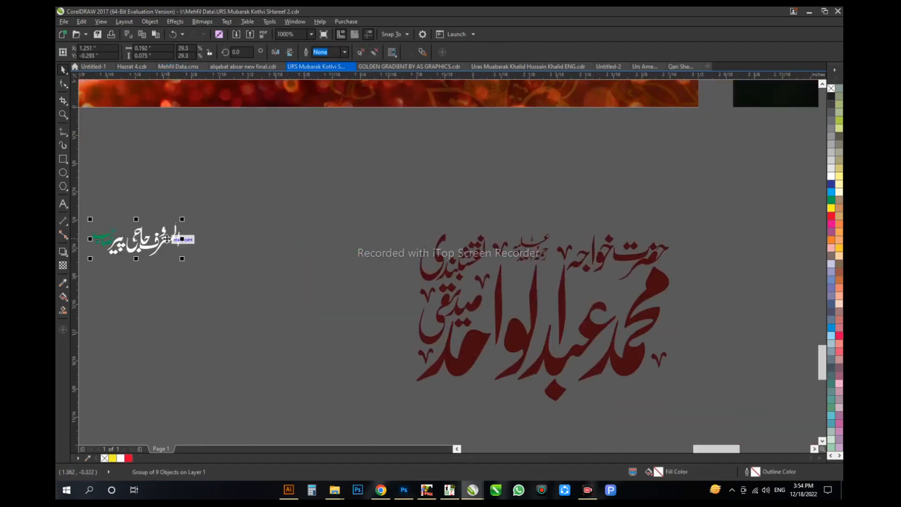
Step: Fit the small المعروف line into the gap between حضرت خواجہ and the large name lettering
{"action": "scroll", "coordinate": [643, 284], "scroll_direction": "up", "scroll_amount": 1}
{"action": "left_click_drag", "start_coordinate": [651, 255], "coordinate": [638, 261]}
{"action": "scroll", "coordinate": [595, 293], "scroll_direction": "up", "scroll_amount": 1}
{"action": "left_click_drag", "start_coordinate": [595, 294], "coordinate": [606, 293]}
{"action": "left_click", "coordinate": [686, 257], "text": "ctrl"}
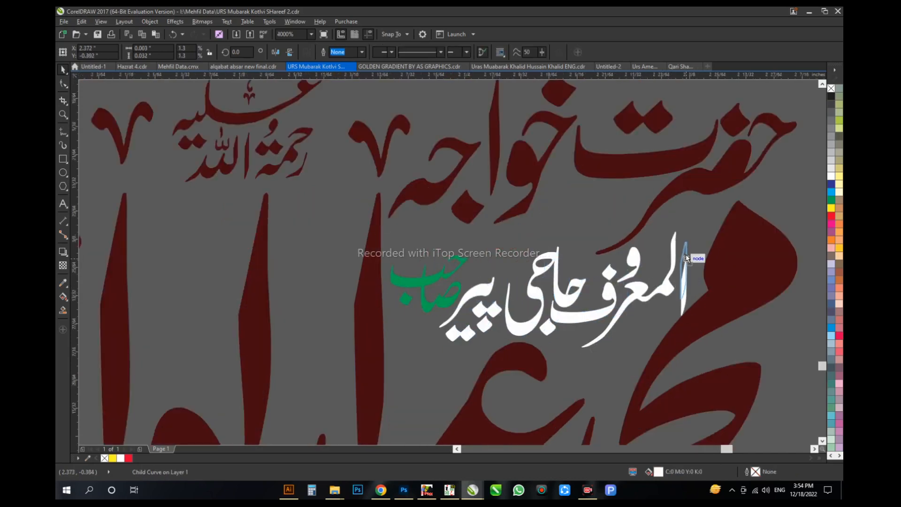
{"action": "left_click", "coordinate": [442, 296]}
Step: Combine the dark red name calligraphy and the المعروف line into one curve
{"action": "scroll", "coordinate": [442, 295], "scroll_direction": "down", "scroll_amount": 2}
{"action": "left_click_drag", "start_coordinate": [577, 221], "coordinate": [244, 413]}
{"action": "left_click_drag", "start_coordinate": [243, 388], "coordinate": [343, 367]}
{"action": "key", "text": "ctrl+l"}
{"action": "scroll", "coordinate": [491, 327], "scroll_direction": "down", "scroll_amount": 1}
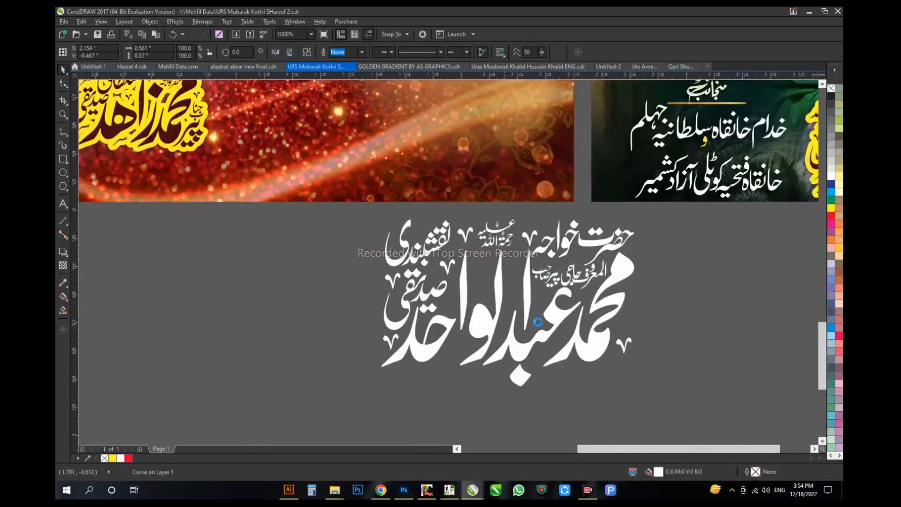
{"action": "left_click_drag", "start_coordinate": [534, 316], "coordinate": [607, 320]}
{"action": "key", "text": "ctrl+z"}
{"action": "key", "text": "ctrl+l"}
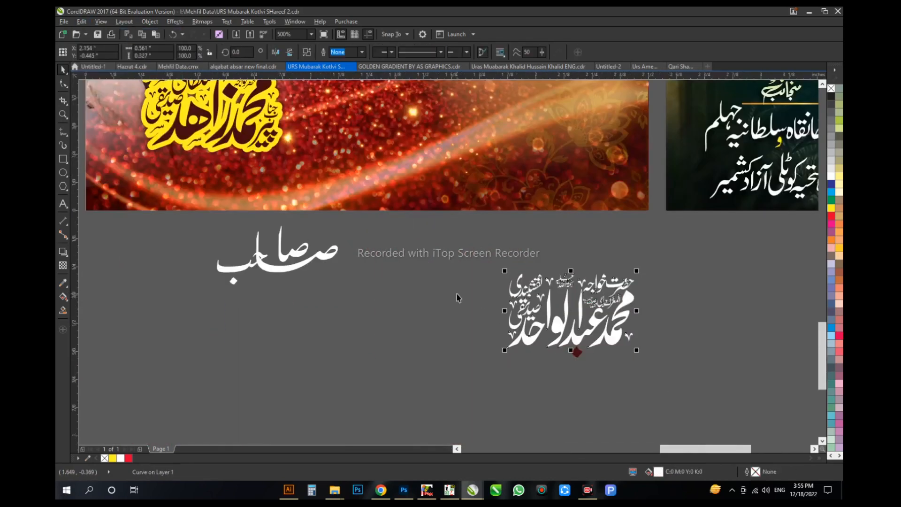
Step: Copy the dark red fill from the name calligraphy under دعا and combine the remaining dot into the curve
{"action": "key", "text": "alt+e"}
{"action": "key", "text": "m"}
{"action": "left_click", "coordinate": [456, 287]}
{"action": "left_click", "coordinate": [240, 128]}
{"action": "left_click_drag", "start_coordinate": [441, 379], "coordinate": [725, 243]}
{"action": "key", "text": "ctrl+l"}
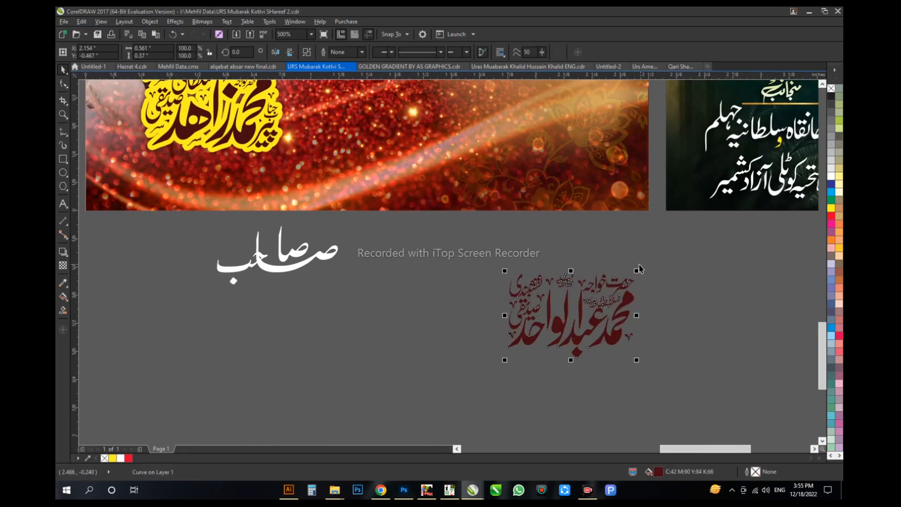
Step: Copy the yellow outline from the دعا name calligraphy, then group the edited name and return it under بفیضان نظر
{"action": "left_click", "coordinate": [217, 128]}
{"action": "left_click_drag", "start_coordinate": [442, 387], "coordinate": [735, 251]}
{"action": "key", "text": "ctrl+g"}
{"action": "left_click_drag", "start_coordinate": [603, 303], "coordinate": [599, 397]}
{"action": "left_click_drag", "start_coordinate": [598, 397], "coordinate": [581, 192]}
Step: Level the two name calligraphies with each other and enlarge the edited one slightly
{"action": "left_click", "coordinate": [253, 214], "text": "shift"}
{"action": "key", "text": "ctrl+g"}
{"action": "key", "text": "e"}
{"action": "left_click", "coordinate": [386, 384]}
{"action": "left_click_drag", "start_coordinate": [624, 146], "coordinate": [629, 144]}
Step: Align the بفیضان نظر heading level with the دعا heading and adjust its height above the name
{"action": "left_click", "coordinate": [550, 147]}
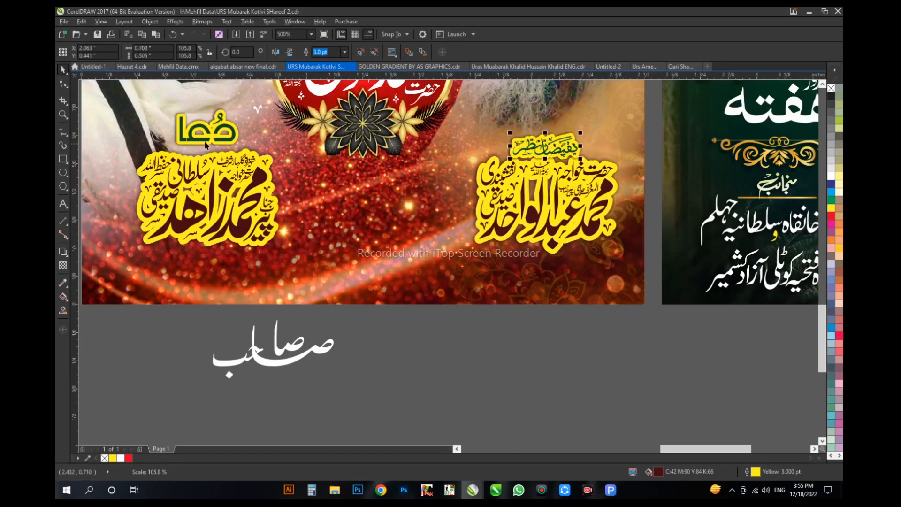
{"action": "left_click", "coordinate": [206, 141], "text": "shift"}
{"action": "key", "text": "e"}
{"action": "left_click_drag", "start_coordinate": [554, 206], "coordinate": [553, 193]}
Step: Delete the leftover white صاحب letters below the red poster
{"action": "left_click", "coordinate": [423, 328]}
{"action": "scroll", "coordinate": [422, 328], "scroll_direction": "down", "scroll_amount": 1}
{"action": "left_click_drag", "start_coordinate": [405, 399], "coordinate": [225, 321]}
{"action": "key", "text": "Delete"}
{"action": "left_click_drag", "start_coordinate": [313, 329], "coordinate": [402, 400]}
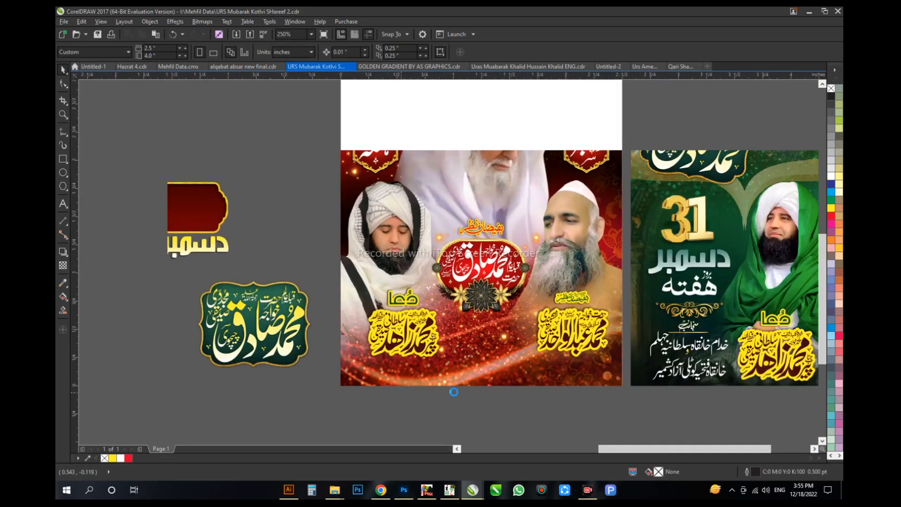
Step: Lower both headings and name calligraphies on the red poster a little
{"action": "left_click_drag", "start_coordinate": [626, 397], "coordinate": [362, 281]}
{"action": "key", "text": "Down"}
{"action": "key", "text": "Down"}
{"action": "key", "text": "Down"}
{"action": "key", "text": "Down"}
{"action": "key", "text": "Down"}
{"action": "key", "text": "Down"}
{"action": "key", "text": "Down"}
{"action": "key", "text": "Down"}
{"action": "key", "text": "Down"}
{"action": "key", "text": "Down"}
{"action": "key", "text": "Down"}
{"action": "key", "text": "Down"}
{"action": "key", "text": "Down"}
{"action": "key", "text": "Down"}
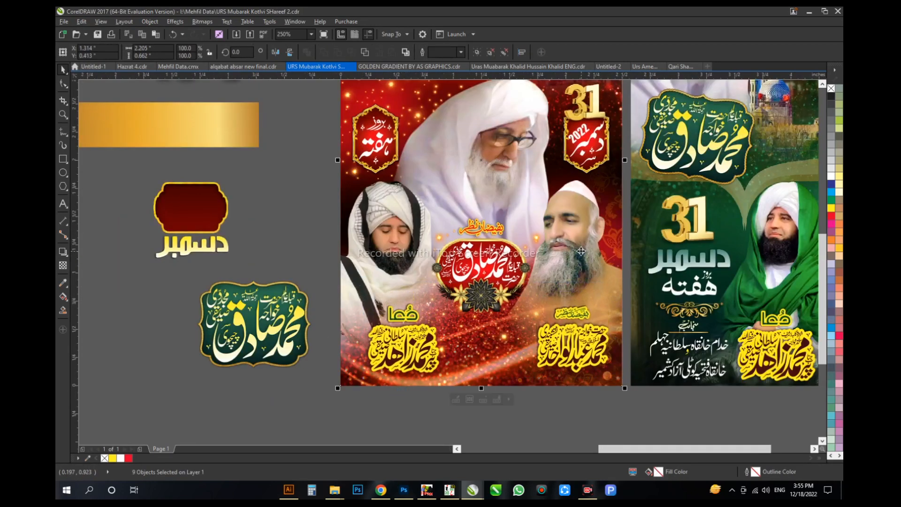
{"action": "left_click", "coordinate": [535, 393]}
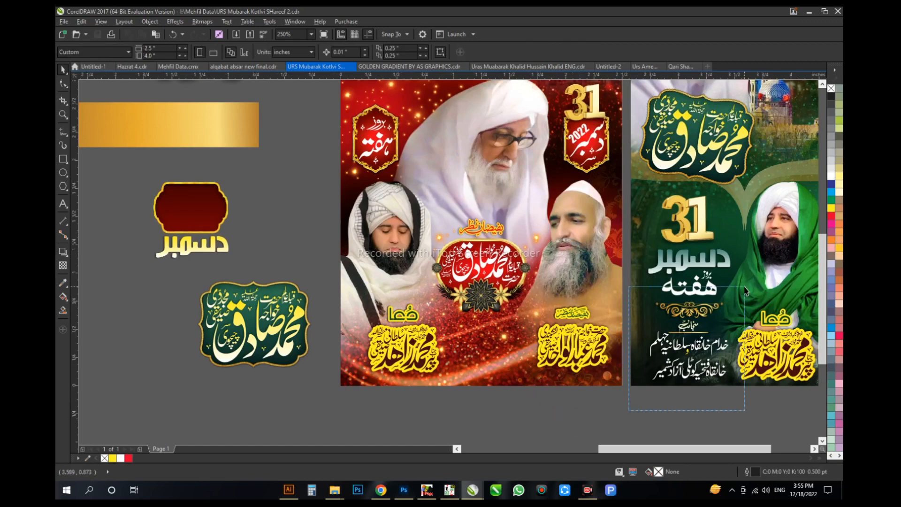
Step: Copy the منجانب text block and gold ornament from the green poster and place the ornament under the central frame
{"action": "left_click_drag", "start_coordinate": [745, 287], "coordinate": [745, 287]}
{"action": "left_click_drag", "start_coordinate": [690, 346], "coordinate": [483, 441]}
{"action": "right_click", "coordinate": [483, 441]}
{"action": "left_click_drag", "start_coordinate": [482, 407], "coordinate": [482, 328]}
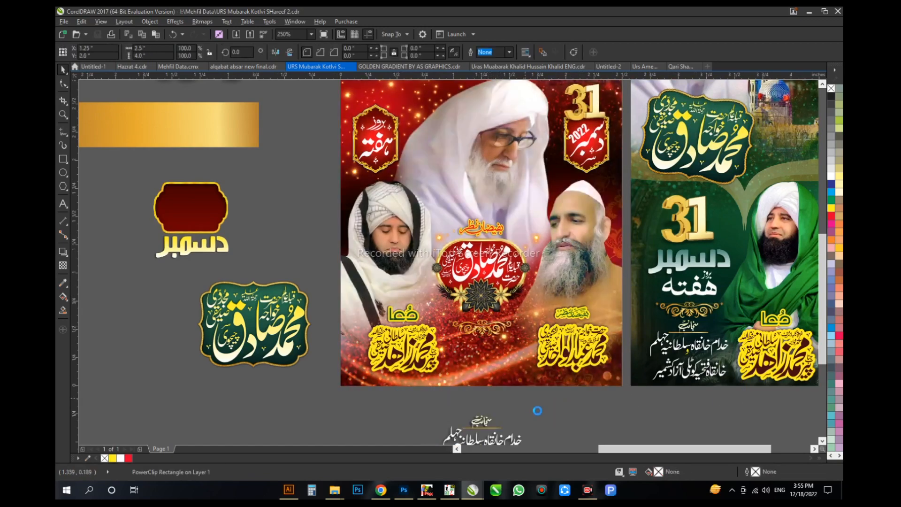
Step: Group the copied منجانب text lines and move them onto the red poster between the two name calligraphies
{"action": "left_click", "coordinate": [537, 411]}
{"action": "scroll", "coordinate": [513, 419], "scroll_direction": "up", "scroll_amount": 2}
{"action": "left_click_drag", "start_coordinate": [513, 420], "coordinate": [262, 239]}
{"action": "key", "text": "ctrl+g"}
{"action": "left_click_drag", "start_coordinate": [376, 324], "coordinate": [379, 102]}
{"action": "left_click", "coordinate": [516, 403]}
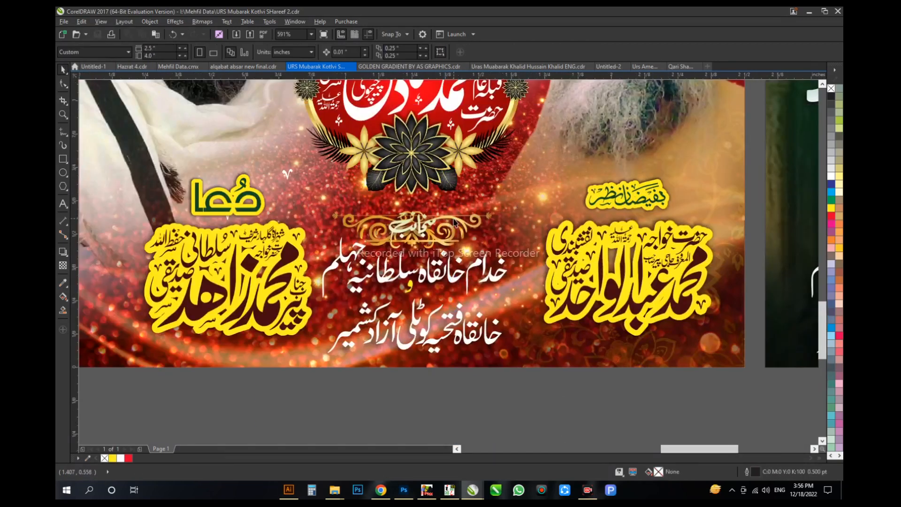
Step: Move the thin gold line off the poster and fit the shrunken gold ornament directly under منجانب
{"action": "left_click", "coordinate": [457, 199]}
{"action": "left_click_drag", "start_coordinate": [468, 222], "coordinate": [468, 384]}
{"action": "left_click_drag", "start_coordinate": [439, 243], "coordinate": [309, 380]}
{"action": "left_click_drag", "start_coordinate": [435, 197], "coordinate": [435, 189]}
{"action": "left_click_drag", "start_coordinate": [470, 356], "coordinate": [470, 207]}
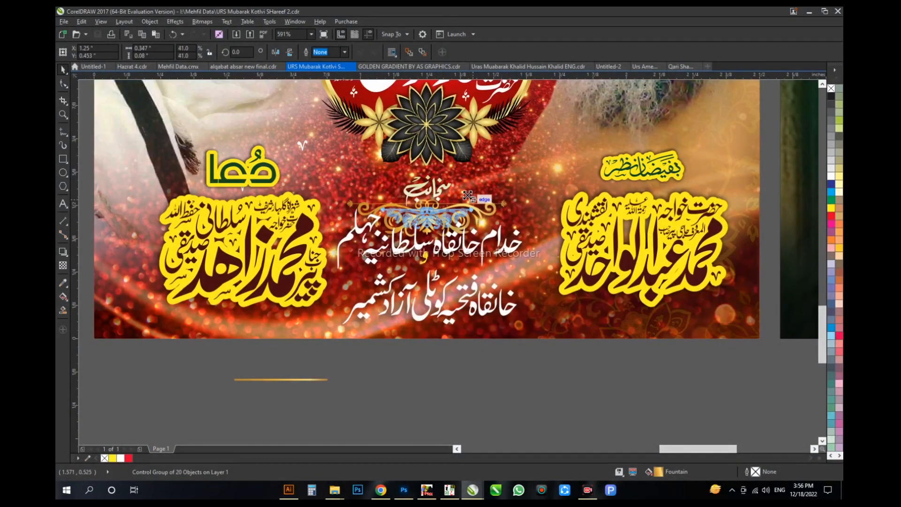
{"action": "scroll", "coordinate": [440, 186], "scroll_direction": "up", "scroll_amount": 2}
{"action": "scroll", "coordinate": [428, 184], "scroll_direction": "down", "scroll_amount": 1}
Step: Give the white text under منجانب a drop shadow with 100 opacity and a feathering of 5
{"action": "left_click", "coordinate": [427, 185]}
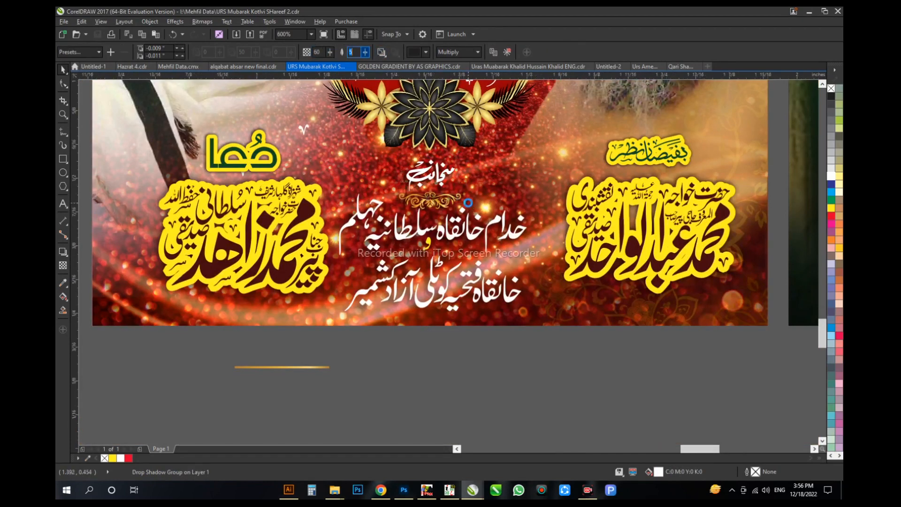
{"action": "scroll", "coordinate": [468, 203], "scroll_direction": "up", "scroll_amount": 1}
{"action": "double_click", "coordinate": [519, 265]}
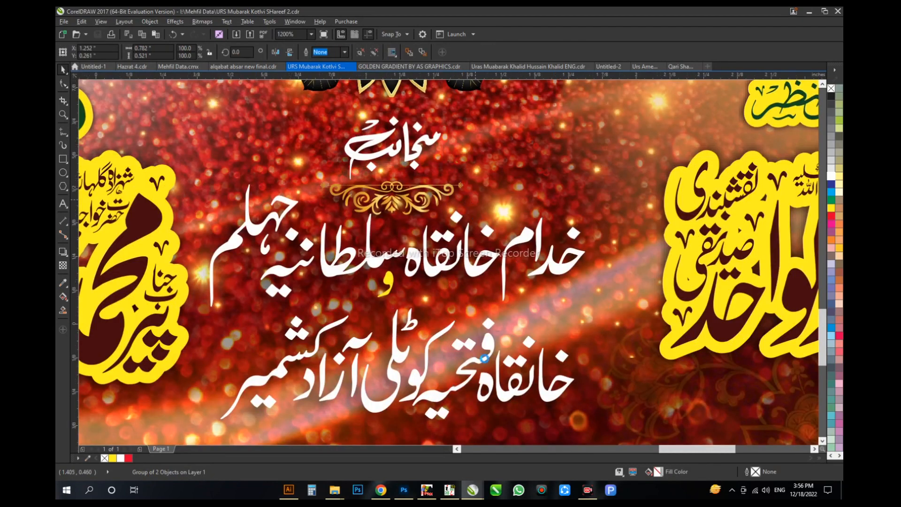
{"action": "scroll", "coordinate": [485, 359], "scroll_direction": "down", "scroll_amount": 1}
{"action": "left_click_drag", "start_coordinate": [463, 322], "coordinate": [459, 345]}
{"action": "key", "text": "ctrl+z"}
{"action": "left_click_drag", "start_coordinate": [322, 52], "coordinate": [292, 51]}
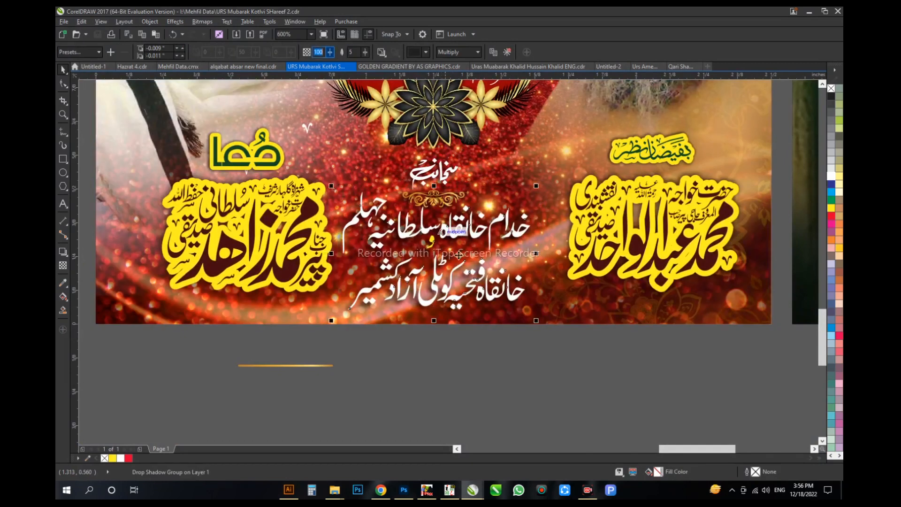
Step: Shrink the grouped منجانب text block slightly and delete the leftover gold line and stray item beside the posters
{"action": "left_click", "coordinate": [327, 370]}
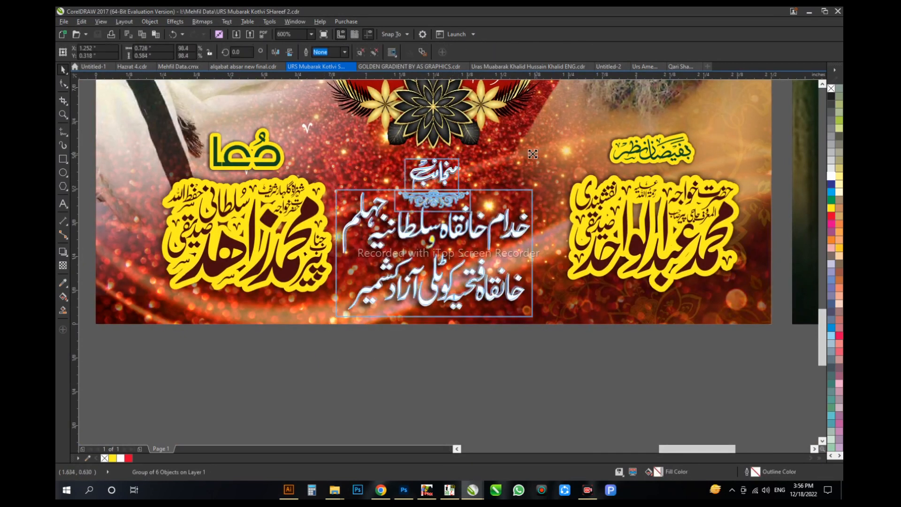
{"action": "scroll", "coordinate": [580, 297], "scroll_direction": "down", "scroll_amount": 1}
{"action": "scroll", "coordinate": [550, 242], "scroll_direction": "up", "scroll_amount": 1}
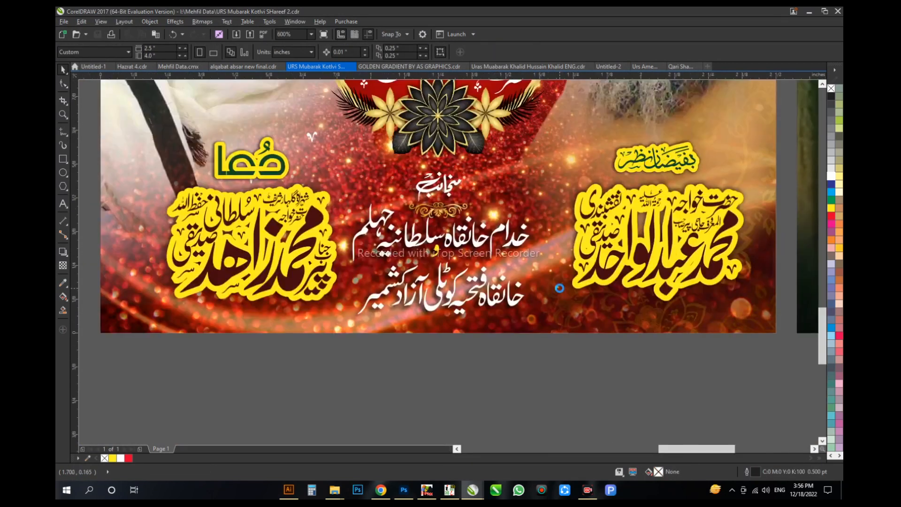
{"action": "key", "text": "F4"}
{"action": "left_click", "coordinate": [162, 349]}
{"action": "key", "text": "Delete"}
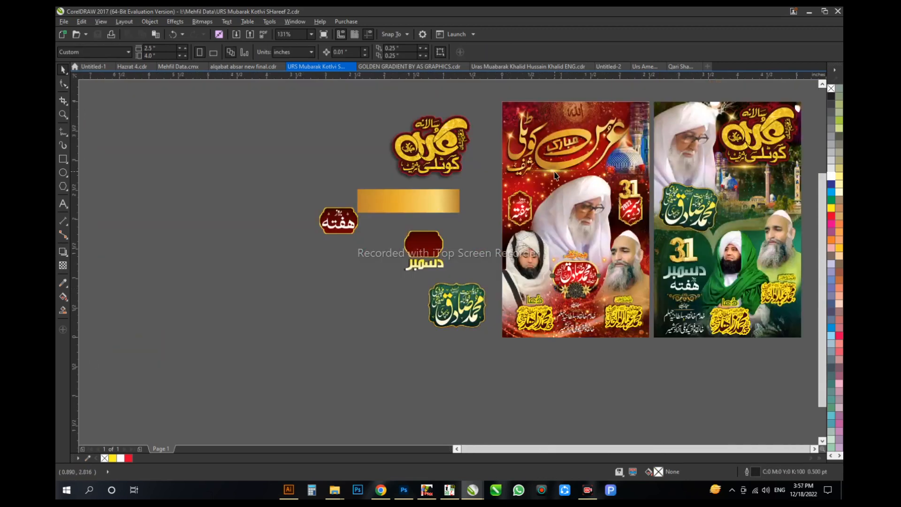
Step: Trim the overhanging parts of the gold light flare so it ends exactly at the red poster's bottom-right edges
{"action": "left_click", "coordinate": [616, 344]}
{"action": "scroll", "coordinate": [612, 344], "scroll_direction": "up", "scroll_amount": 2}
{"action": "key", "text": "F10"}
{"action": "left_click_drag", "start_coordinate": [326, 243], "coordinate": [812, 314]}
{"action": "left_click_drag", "start_coordinate": [345, 279], "coordinate": [342, 247]}
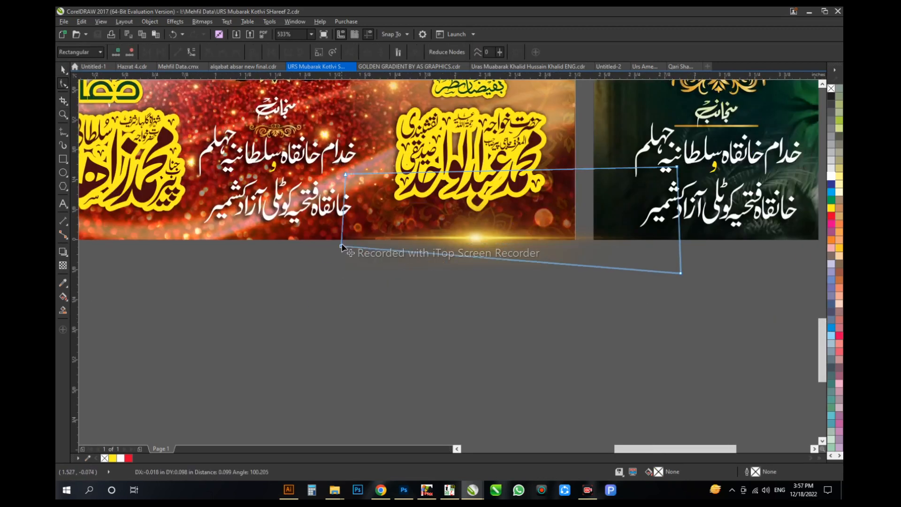
{"action": "scroll", "coordinate": [570, 248], "scroll_direction": "up", "scroll_amount": 1}
{"action": "left_click_drag", "start_coordinate": [572, 239], "coordinate": [574, 239]}
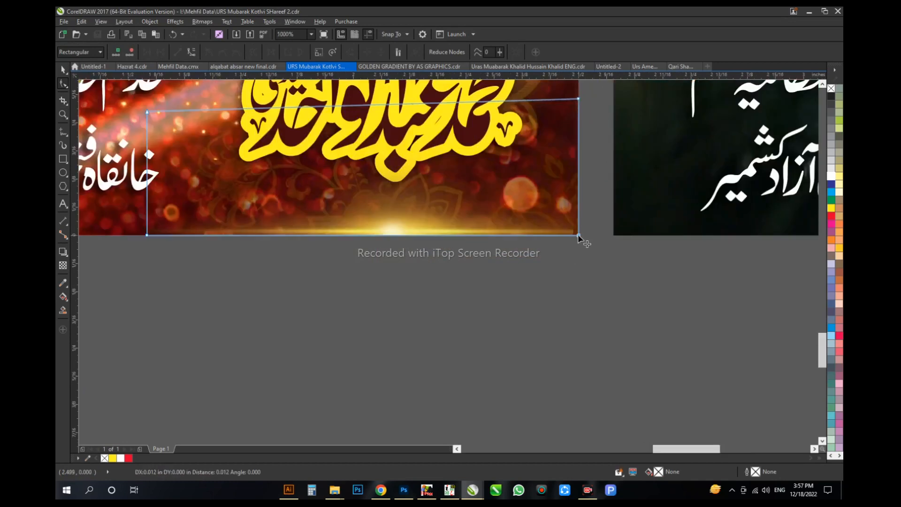
{"action": "left_click_drag", "start_coordinate": [146, 112], "coordinate": [147, 98]}
{"action": "left_click_drag", "start_coordinate": [289, 134], "coordinate": [356, 196]}
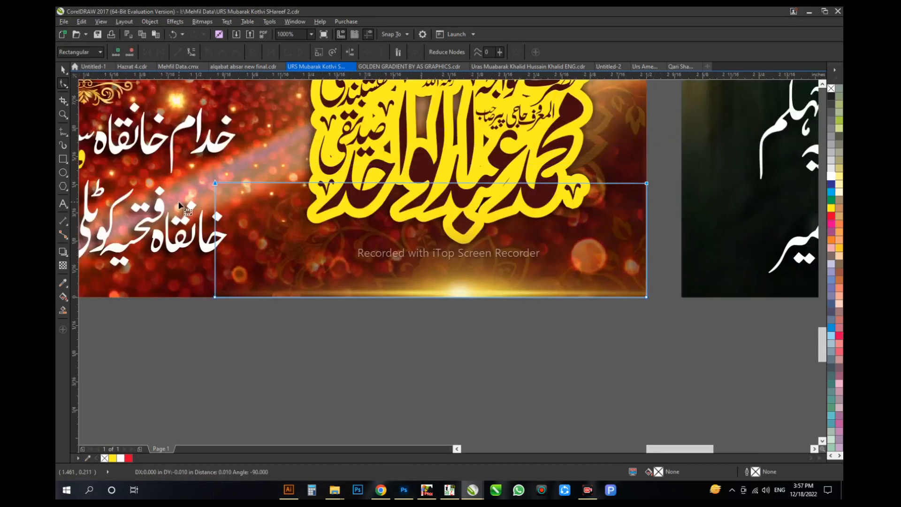
{"action": "key", "text": "space"}
{"action": "left_click", "coordinate": [352, 361]}
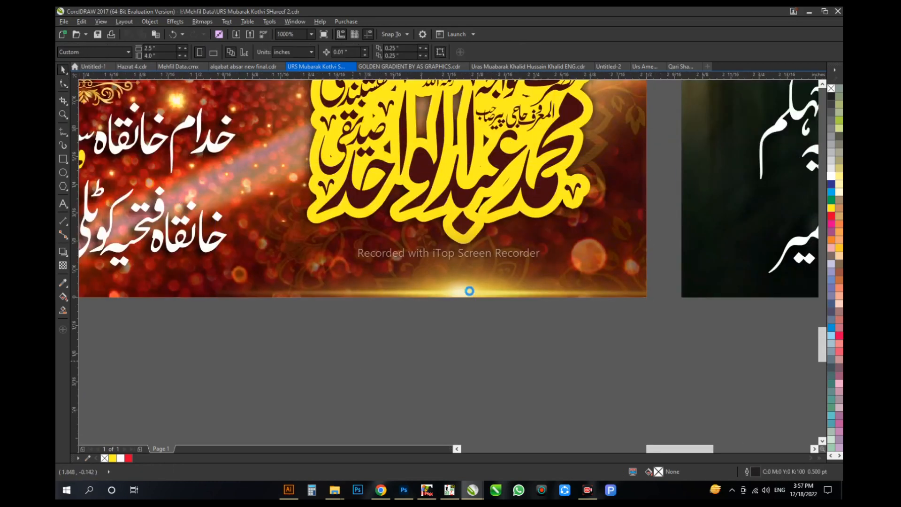
Step: Move the grouped منجانب text block off the red poster to the empty area below it
{"action": "scroll", "coordinate": [594, 293], "scroll_direction": "down", "scroll_amount": 1}
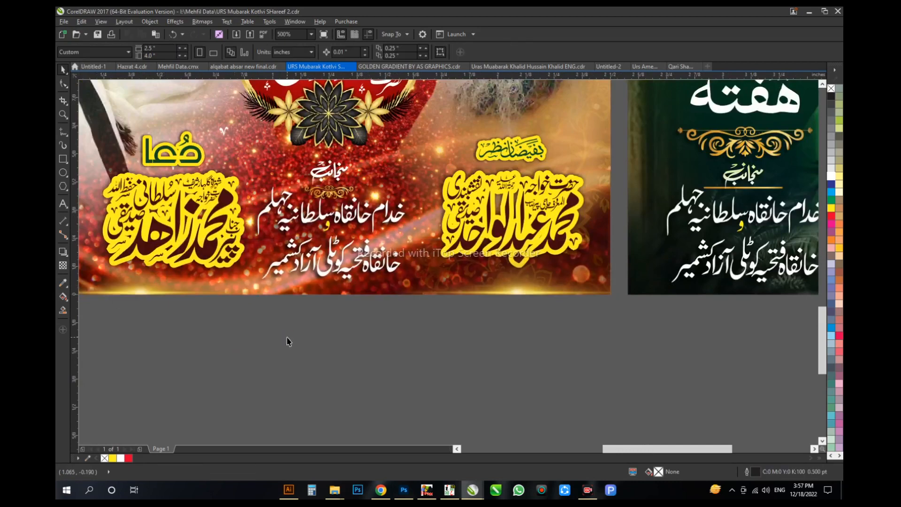
{"action": "scroll", "coordinate": [329, 339], "scroll_direction": "down", "scroll_amount": 1}
{"action": "left_click", "coordinate": [339, 303]}
{"action": "scroll", "coordinate": [340, 302], "scroll_direction": "up", "scroll_amount": 1}
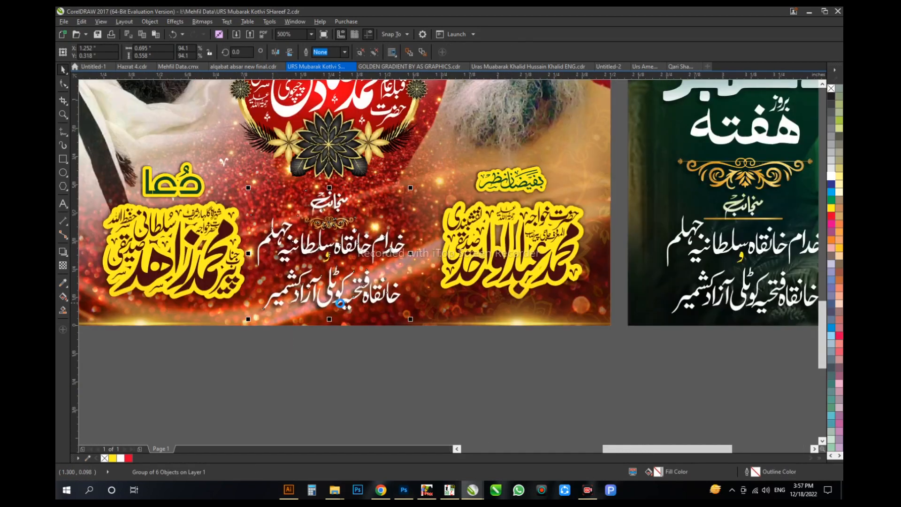
{"action": "left_click", "coordinate": [318, 318]}
{"action": "left_click", "coordinate": [396, 358]}
{"action": "scroll", "coordinate": [391, 358], "scroll_direction": "down", "scroll_amount": 1}
{"action": "scroll", "coordinate": [353, 326], "scroll_direction": "up", "scroll_amount": 1}
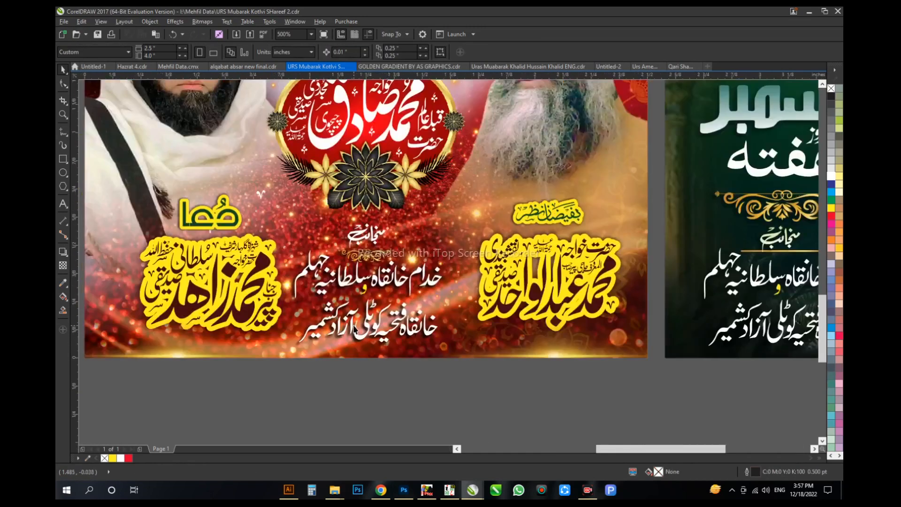
{"action": "left_click_drag", "start_coordinate": [353, 327], "coordinate": [390, 242]}
{"action": "left_click_drag", "start_coordinate": [404, 154], "coordinate": [394, 385]}
{"action": "left_click", "coordinate": [363, 319]}
{"action": "left_click", "coordinate": [466, 269]}
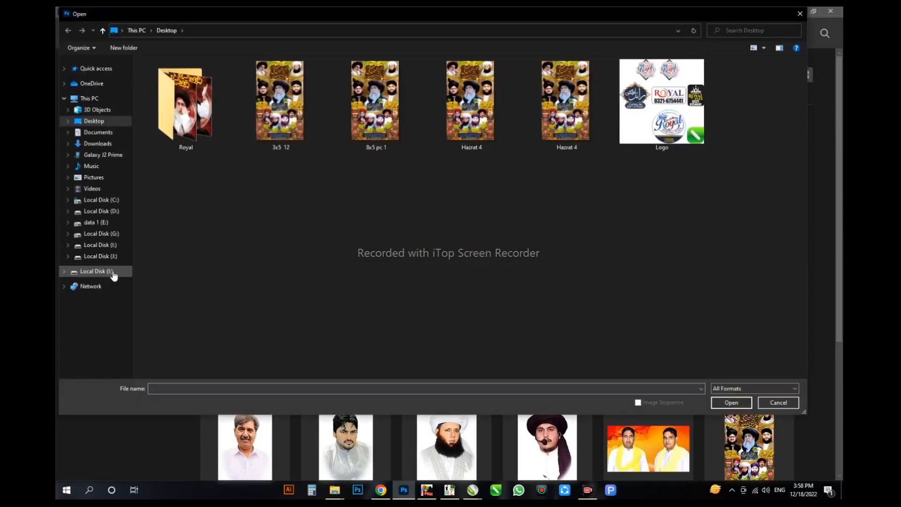
Step: In Photoshop, open the vecteezy golden confetti glitter image from Mehfil Data > Backgrounds > Red Background on Local Disk (I:)
{"action": "left_click", "coordinate": [113, 273]}
{"action": "double_click", "coordinate": [484, 82]}
{"action": "double_click", "coordinate": [180, 92]}
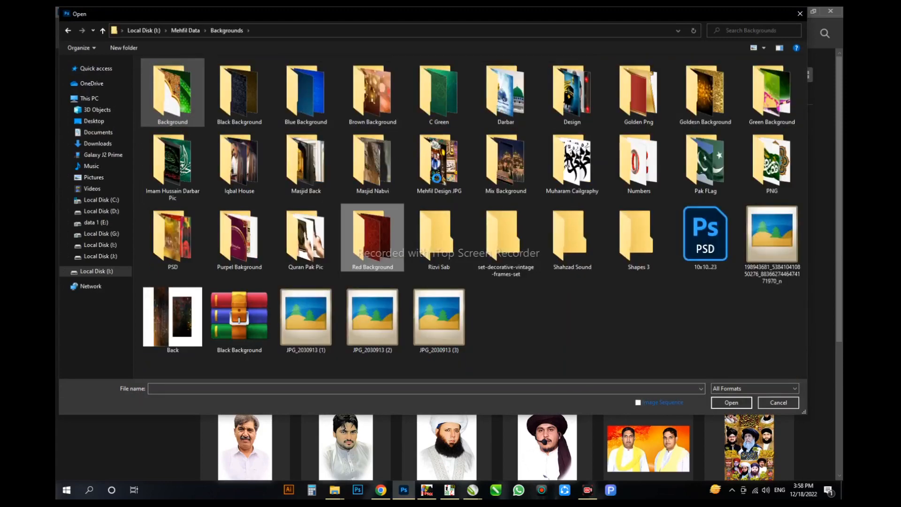
{"action": "key", "text": "Return"}
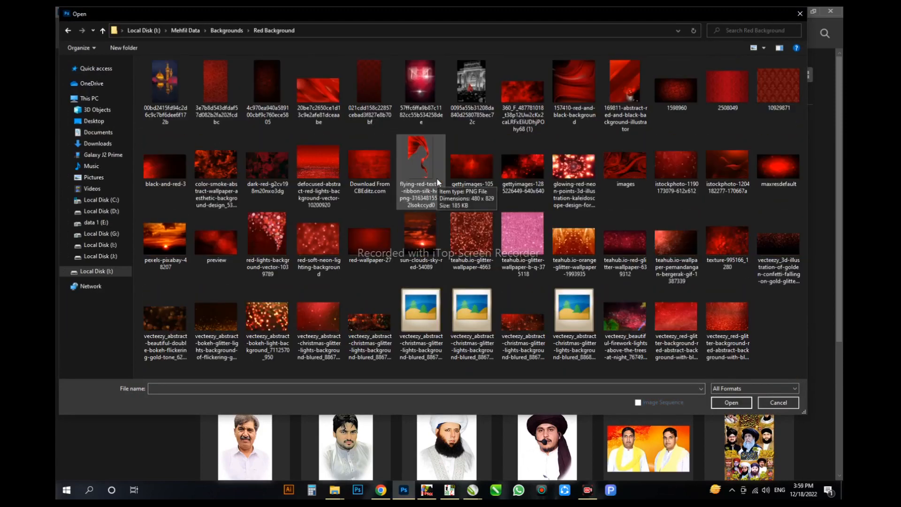
{"action": "left_click", "coordinate": [217, 250]}
{"action": "left_click", "coordinate": [625, 243]}
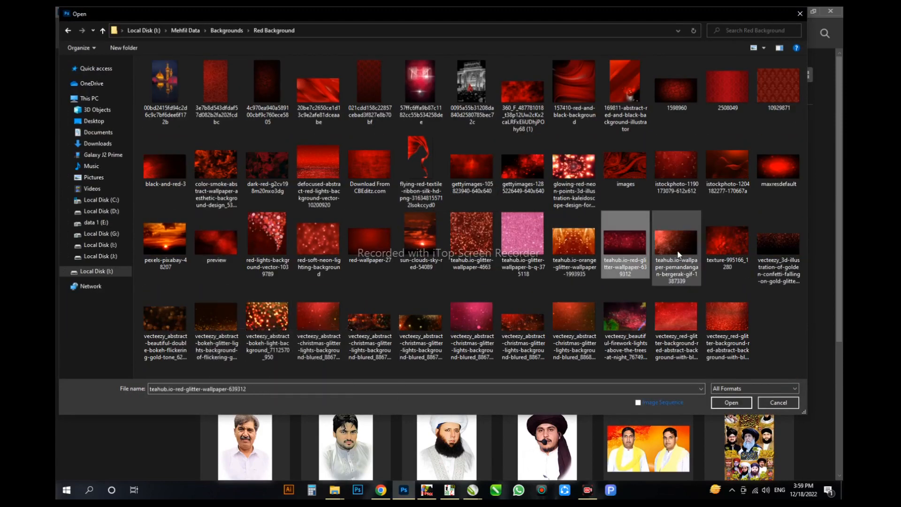
{"action": "double_click", "coordinate": [776, 239]}
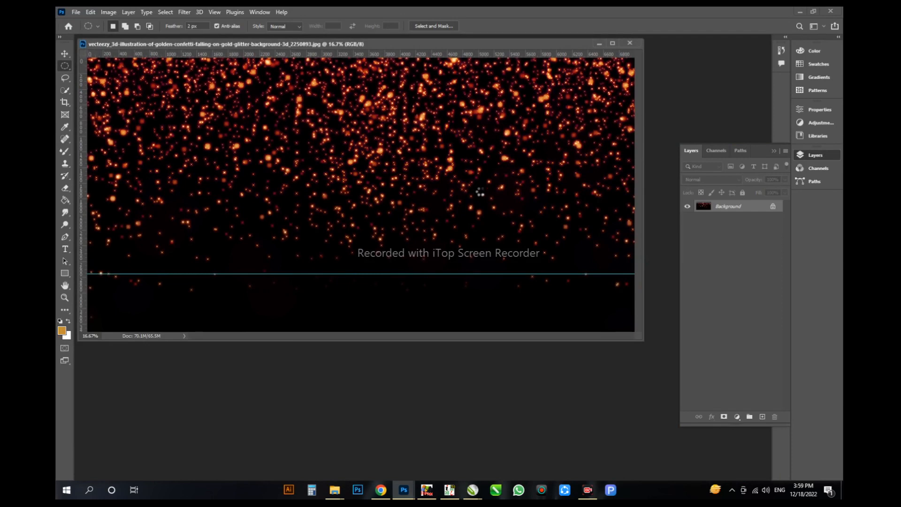
Step: Turn the glitter background into an editable layer, shrink it slightly inside the canvas and flip it vertically
{"action": "key", "text": "ctrl+minus"}
{"action": "key", "text": "ctrl+minus"}
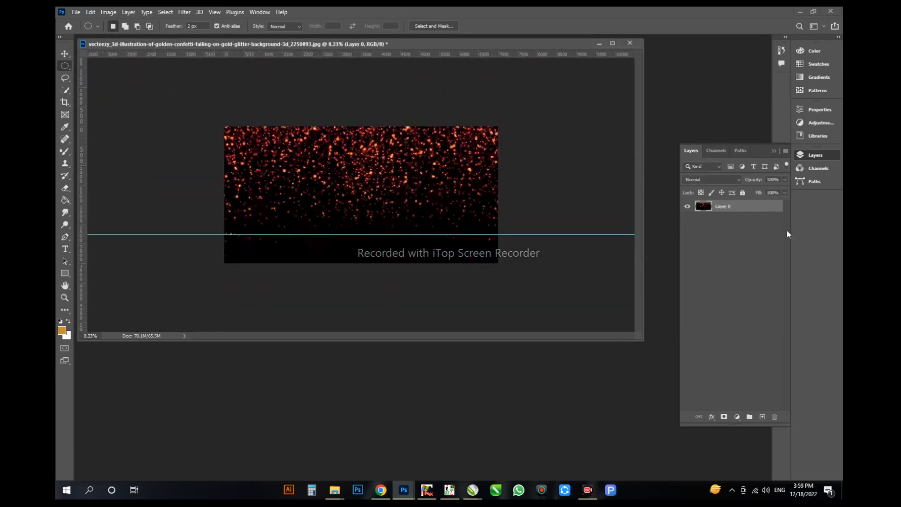
{"action": "left_click_drag", "start_coordinate": [498, 128], "coordinate": [487, 132]}
{"action": "key", "text": "Return"}
{"action": "key", "text": "e"}
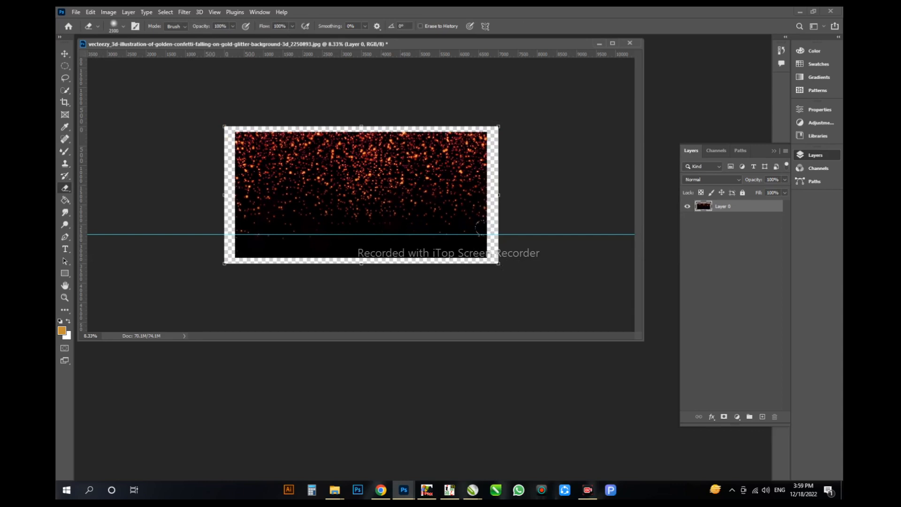
{"action": "right_click", "coordinate": [362, 134]}
{"action": "key", "text": "v"}
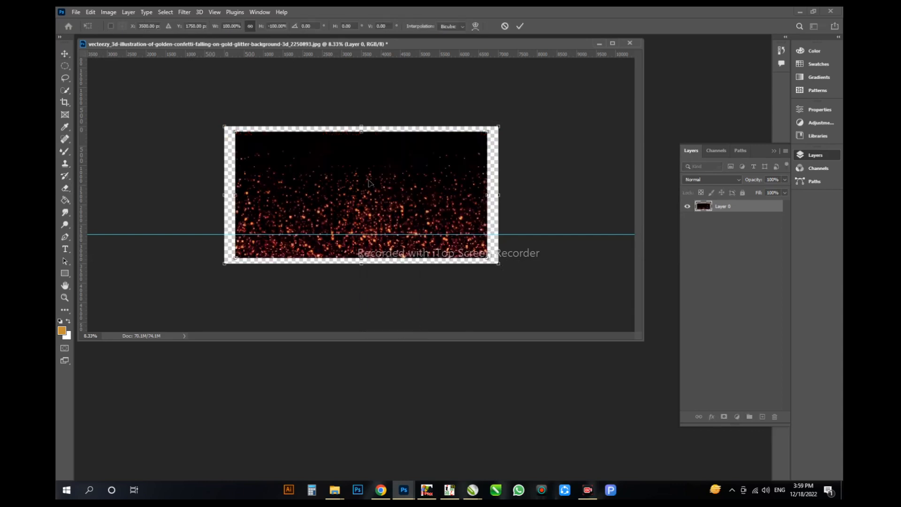
{"action": "key", "text": "Return"}
Step: Fade out the glitter layer's top and side edges with a soft eraser and reduce the layer opacity to 74%
{"action": "left_click_drag", "start_coordinate": [496, 272], "coordinate": [167, 89]}
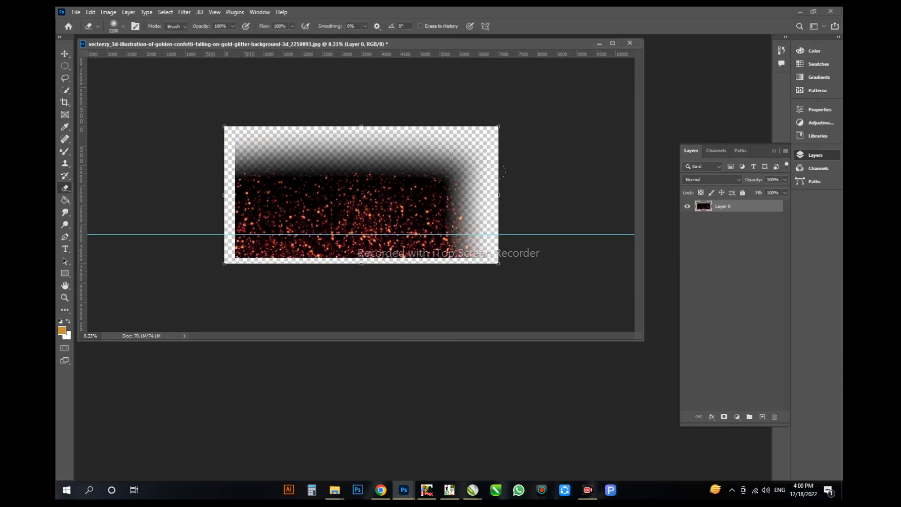
{"action": "key", "text": "ctrl+z"}
{"action": "left_click_drag", "start_coordinate": [498, 275], "coordinate": [492, 264]}
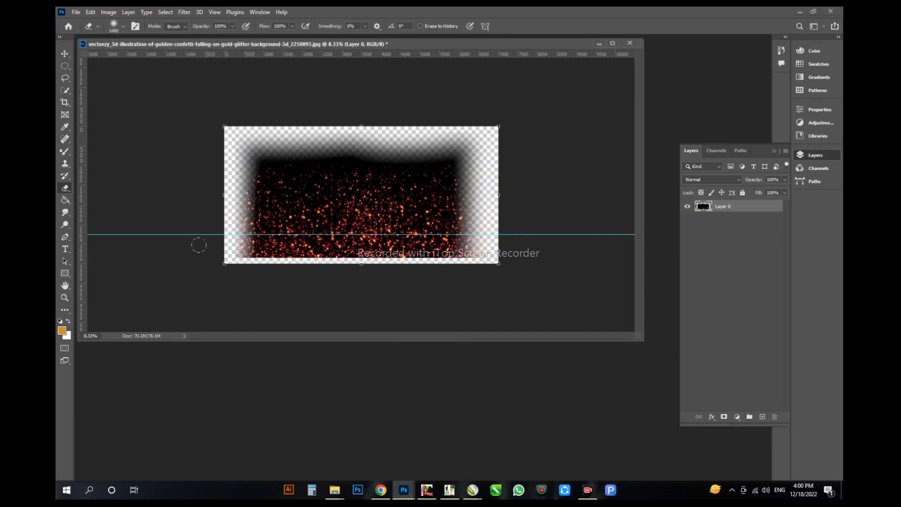
{"action": "left_click_drag", "start_coordinate": [758, 178], "coordinate": [749, 185]}
{"action": "key", "text": "e"}
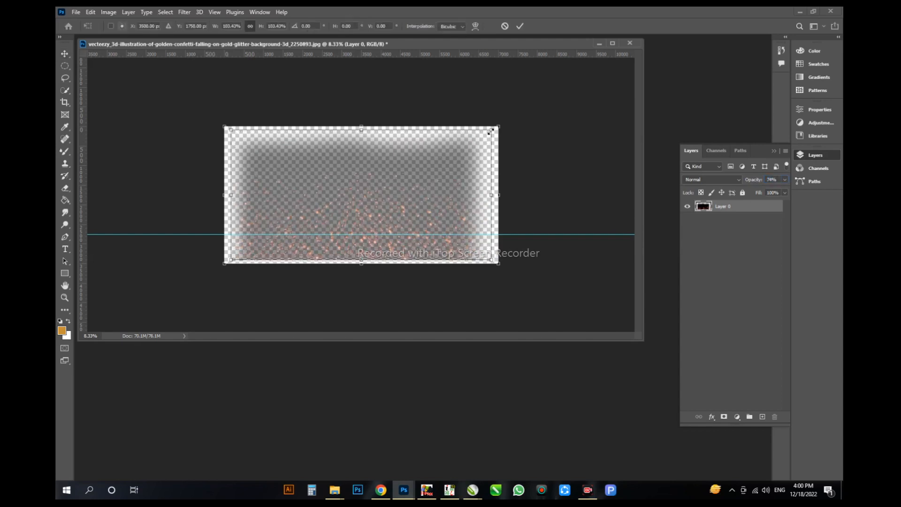
Step: Save the glitter image as a PNG and bring it into the red poster in CorelDRAW
{"action": "key", "text": "ctrl+shift+s"}
{"action": "key", "text": "Return"}
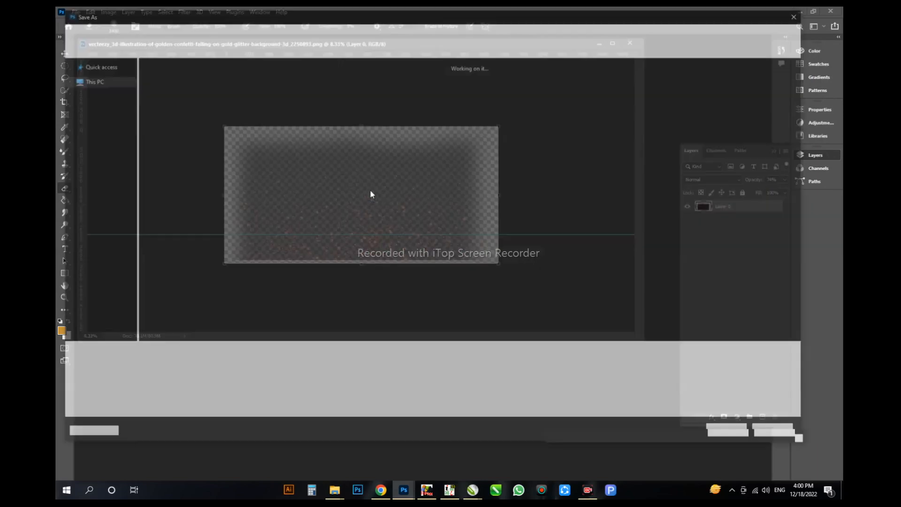
{"action": "key", "text": "alt+Tab"}
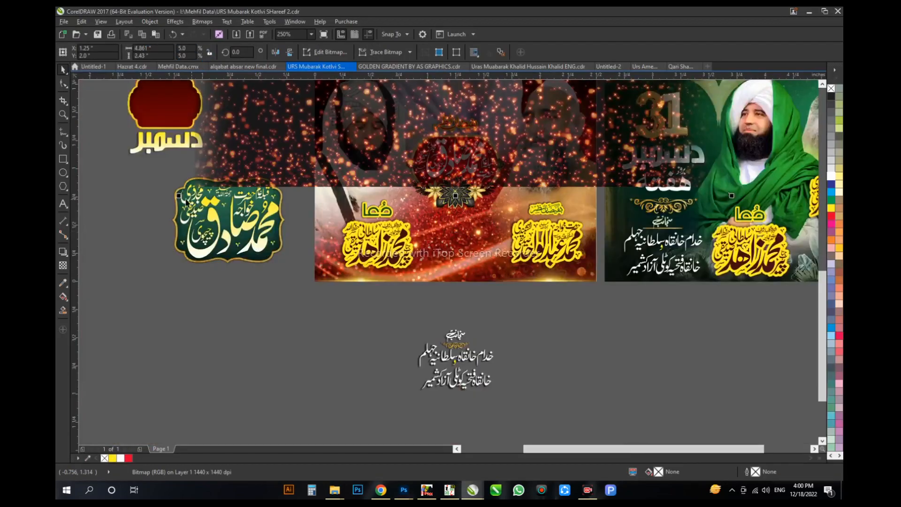
{"action": "left_click_drag", "start_coordinate": [179, 195], "coordinate": [389, 123]}
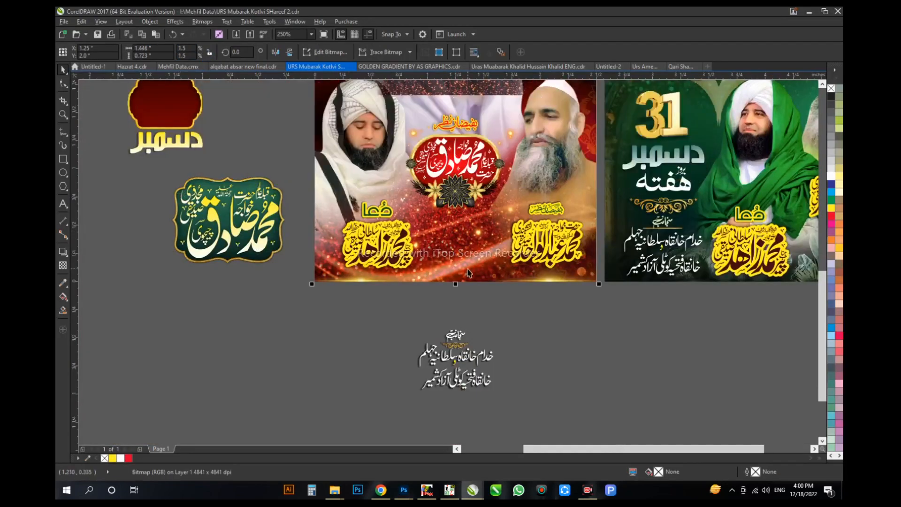
Step: Position the glitter image at the bottom centre of the red poster, with its lower edge along the poster's bottom
{"action": "left_click", "coordinate": [467, 269], "text": "shift"}
{"action": "key", "text": "b"}
{"action": "key", "text": "Up"}
{"action": "scroll", "coordinate": [489, 264], "scroll_direction": "up", "scroll_amount": 1}
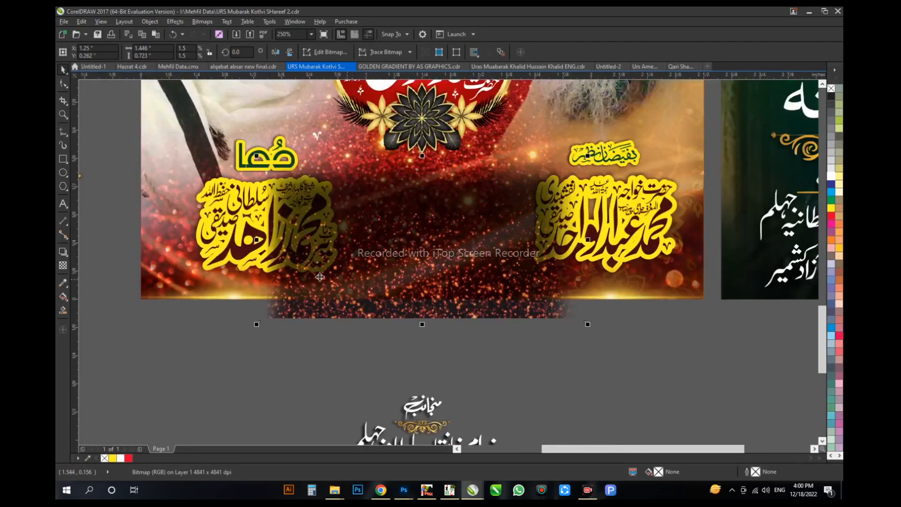
{"action": "key", "text": "t"}
{"action": "left_click_drag", "start_coordinate": [418, 226], "coordinate": [418, 180]}
{"action": "key", "text": "space"}
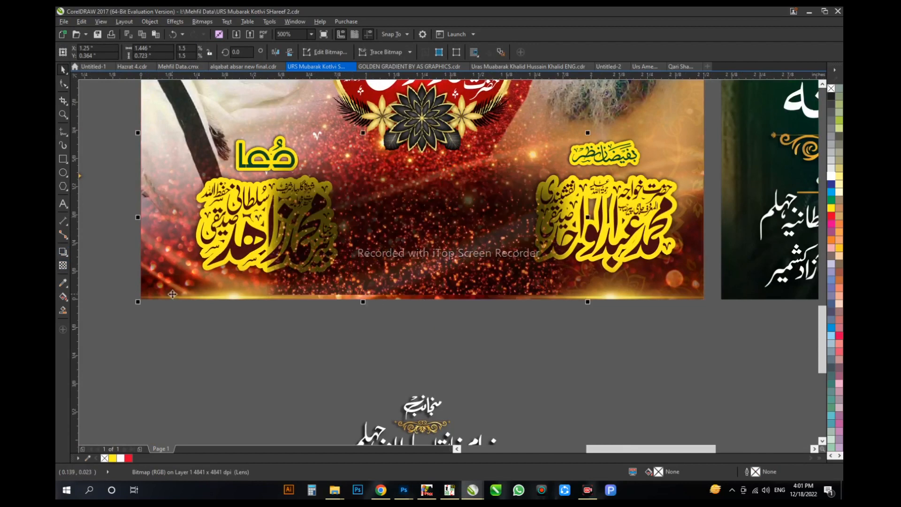
Step: Bring both yellow-outlined name calligraphies and their headings in front of the glitter image
{"action": "left_click", "coordinate": [125, 342]}
{"action": "left_click_drag", "start_coordinate": [175, 280], "coordinate": [359, 126]}
{"action": "key", "text": "shift+Page_Up"}
{"action": "left_click_drag", "start_coordinate": [504, 282], "coordinate": [697, 129]}
{"action": "key", "text": "shift+Page_Up"}
Step: Trim the empty bottom strip off the glitter image and seat it flush on the poster's bottom edge
{"action": "left_click", "coordinate": [417, 293]}
{"action": "key", "text": "Down"}
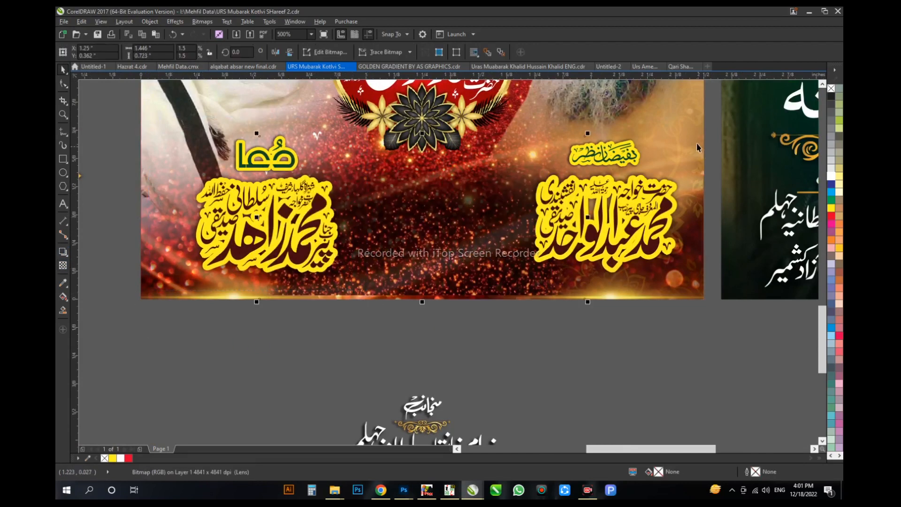
{"action": "key", "text": "Escape"}
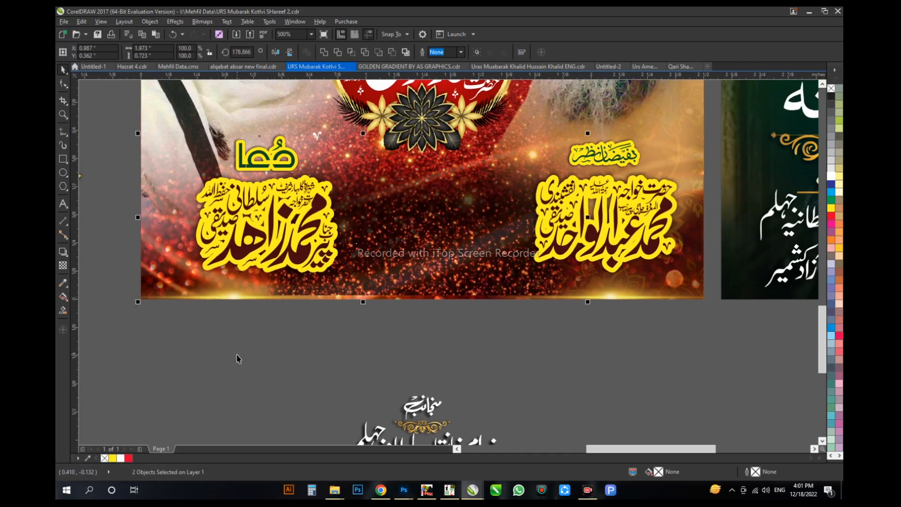
{"action": "key", "text": "F10"}
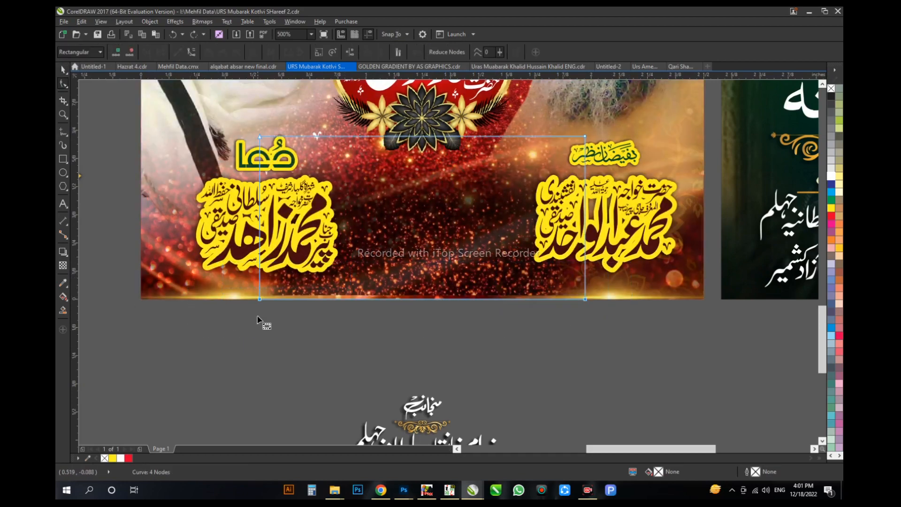
{"action": "scroll", "coordinate": [258, 320], "scroll_direction": "up", "scroll_amount": 3}
{"action": "key", "text": "space"}
{"action": "key", "text": "ctrl+z"}
{"action": "scroll", "coordinate": [317, 306], "scroll_direction": "down", "scroll_amount": 2}
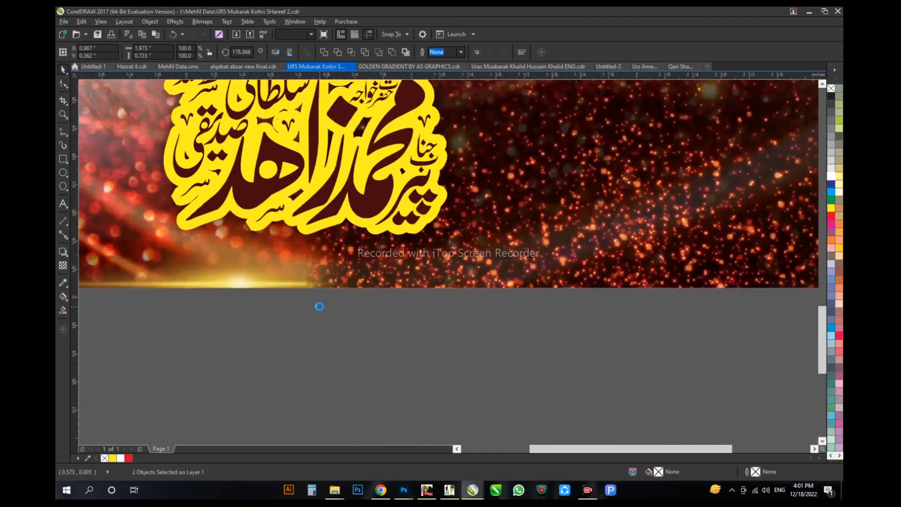
Step: Move the منجانب text block back onto the red poster over the glitter, between the two name calligraphies
{"action": "left_click", "coordinate": [355, 288]}
{"action": "left_click_drag", "start_coordinate": [488, 440], "coordinate": [489, 213]}
{"action": "left_click", "coordinate": [503, 335]}
{"action": "scroll", "coordinate": [504, 334], "scroll_direction": "down", "scroll_amount": 1}
Step: Apply a linear transparency to the glitter image behind the منجانب text, running toward its lower-left side
{"action": "left_click", "coordinate": [444, 314]}
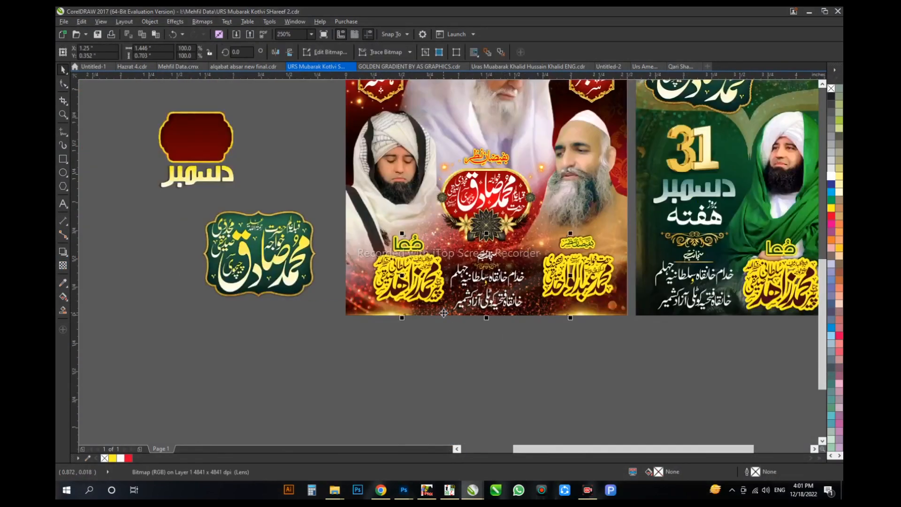
{"action": "scroll", "coordinate": [443, 312], "scroll_direction": "up", "scroll_amount": 1}
{"action": "left_click", "coordinate": [63, 266]}
{"action": "left_click_drag", "start_coordinate": [403, 286], "coordinate": [333, 310]}
{"action": "key", "text": "space"}
{"action": "left_click", "coordinate": [373, 348]}
{"action": "scroll", "coordinate": [374, 348], "scroll_direction": "down", "scroll_amount": 1}
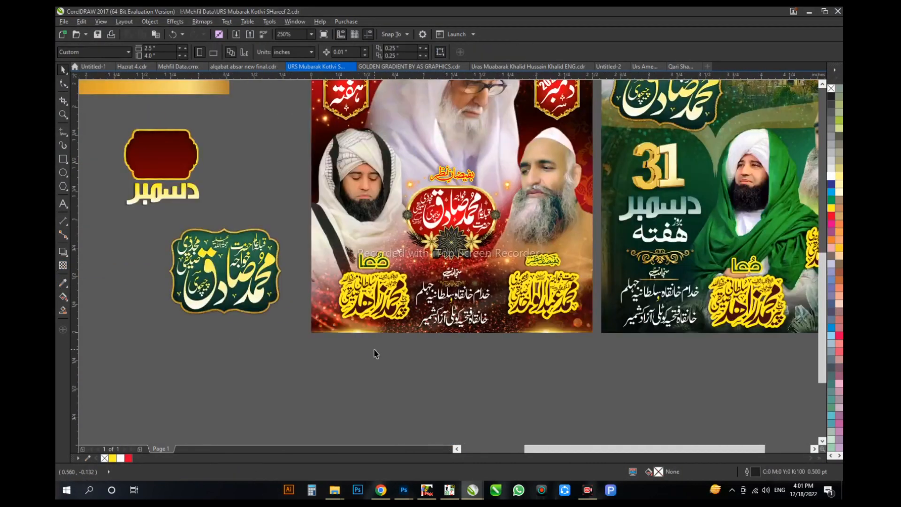
Step: Shrink the empty dark red gold-edged frame to about 0.2 inch wide and place it directly above the weekday frame
{"action": "scroll", "coordinate": [374, 353], "scroll_direction": "down", "scroll_amount": 1}
{"action": "left_click_drag", "start_coordinate": [273, 252], "coordinate": [340, 194]}
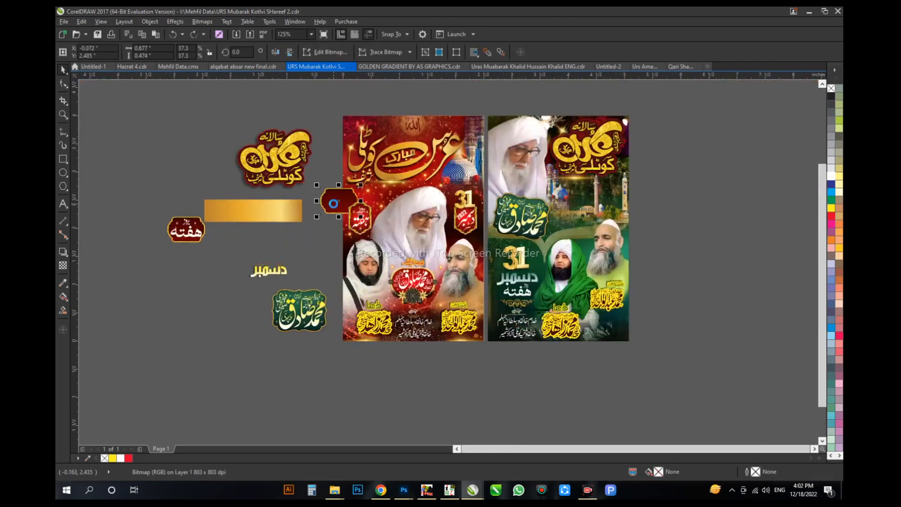
{"action": "key", "text": "F2"}
{"action": "left_click_drag", "start_coordinate": [288, 157], "coordinate": [434, 231]}
{"action": "scroll", "coordinate": [348, 273], "scroll_direction": "down", "scroll_amount": 1}
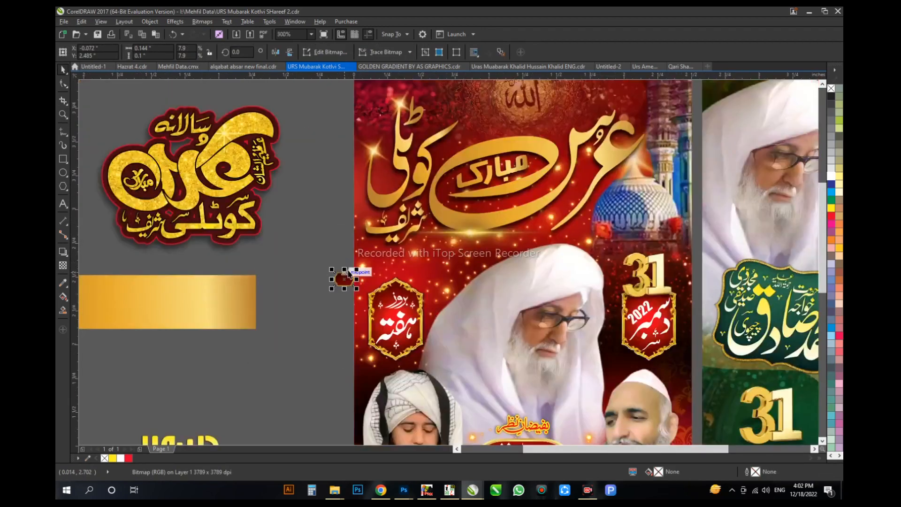
{"action": "left_click_drag", "start_coordinate": [344, 278], "coordinate": [395, 279]}
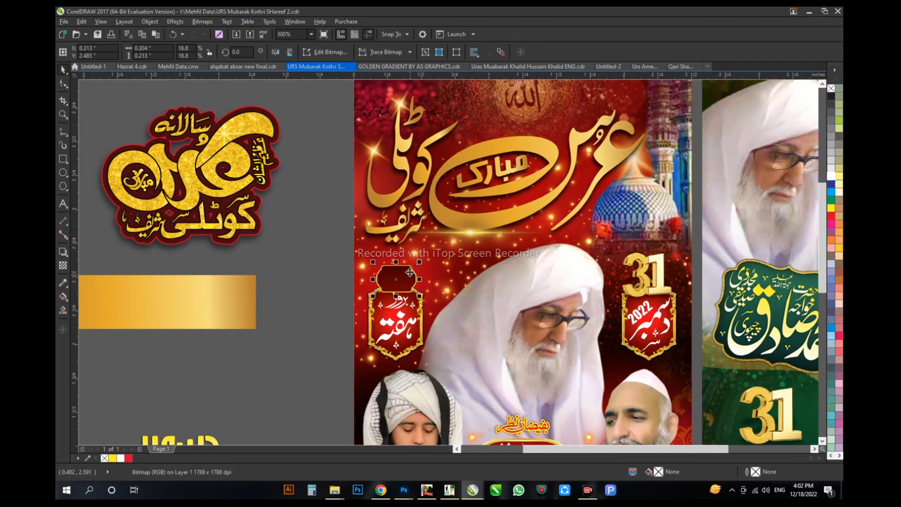
Step: Add the text دن beside the small red frame at 9 pt and set its font to qadr
{"action": "scroll", "coordinate": [410, 270], "scroll_direction": "up", "scroll_amount": 2}
{"action": "left_click", "coordinate": [63, 204]}
{"action": "left_click", "coordinate": [134, 239]}
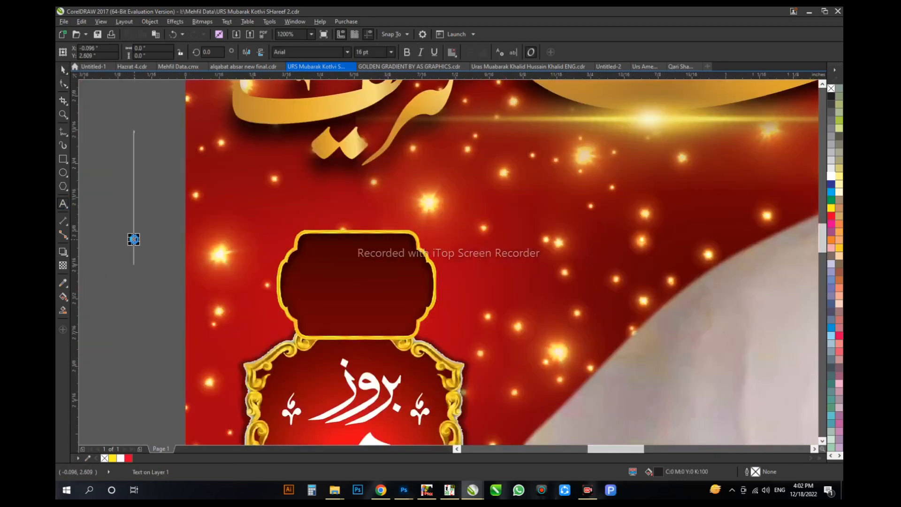
{"action": "left_click", "coordinate": [306, 52]}
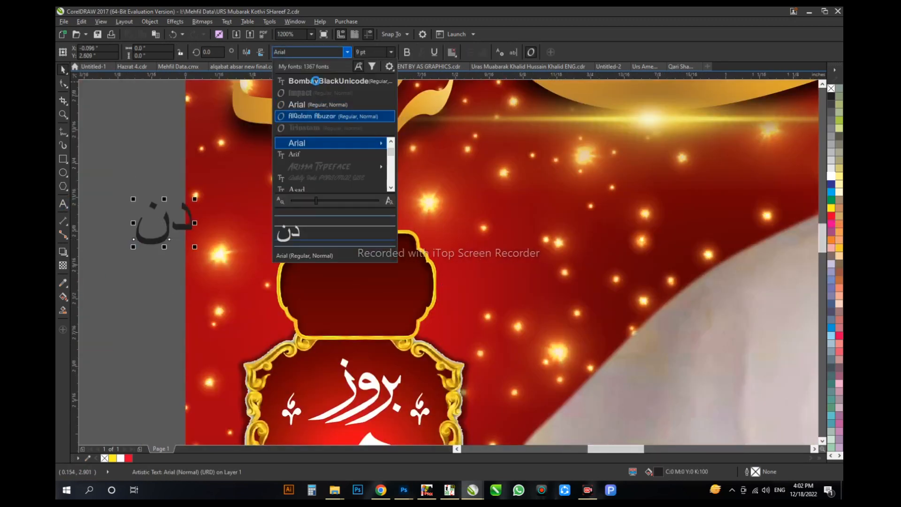
{"action": "type", "text": "qadr"}
{"action": "key", "text": "Return"}
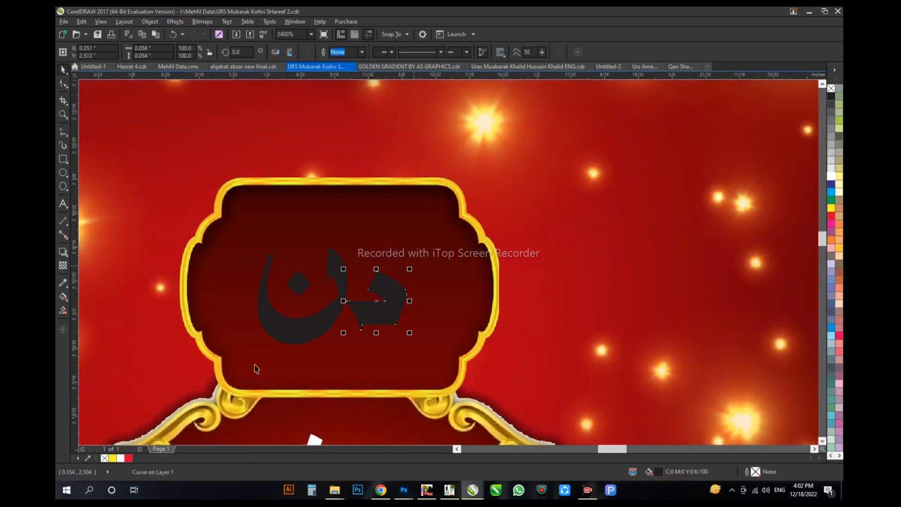
Step: Place the دن text inside the small dark red frame above the weekday frame and color it white
{"action": "key", "text": "ctrl+g"}
{"action": "left_click_drag", "start_coordinate": [206, 226], "coordinate": [445, 372]}
{"action": "left_click", "coordinate": [831, 176]}
{"action": "scroll", "coordinate": [606, 261], "scroll_direction": "down", "scroll_amount": 2}
Step: Add a drop shadow to the weekday text group inside the ornate gold frame, with opacity 50 and feathering 15
{"action": "left_click", "coordinate": [451, 294]}
{"action": "scroll", "coordinate": [451, 294], "scroll_direction": "down", "scroll_amount": 2}
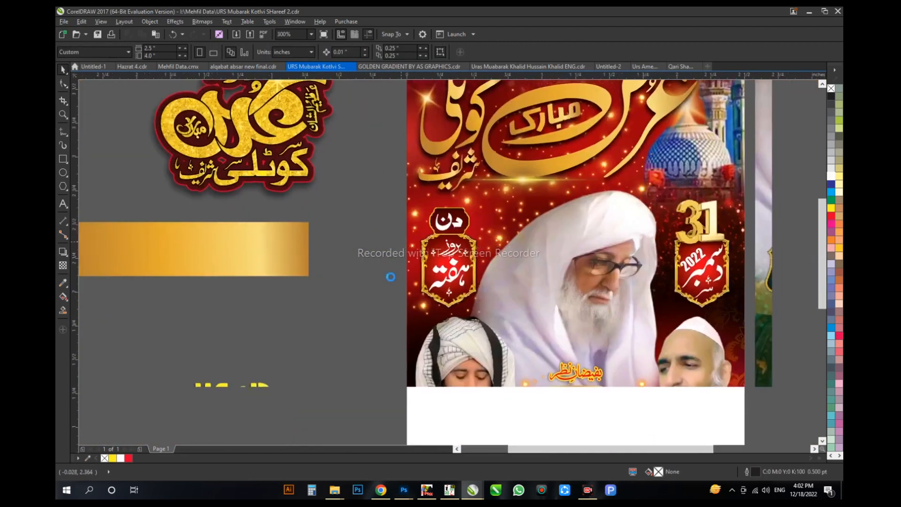
{"action": "left_click", "coordinate": [457, 295]}
{"action": "scroll", "coordinate": [464, 302], "scroll_direction": "up", "scroll_amount": 4}
{"action": "left_click", "coordinate": [63, 251]}
{"action": "left_click_drag", "start_coordinate": [388, 169], "coordinate": [469, 169]}
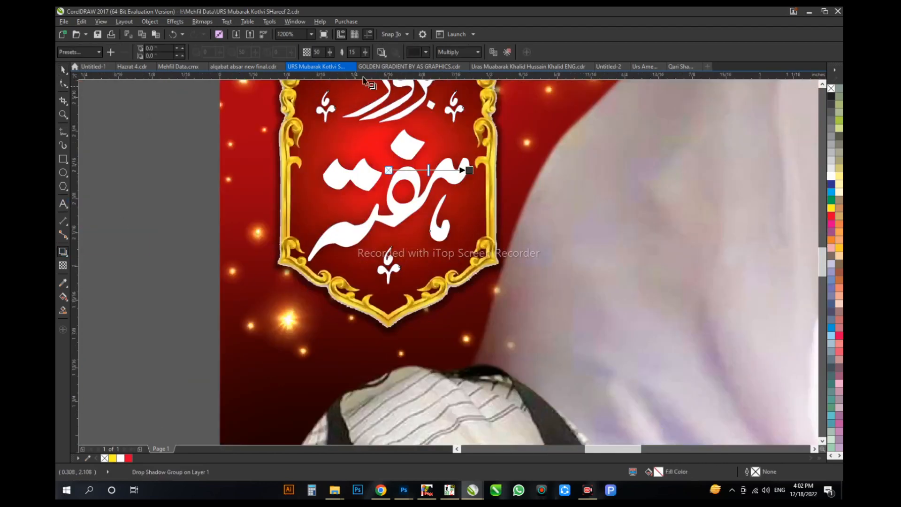
{"action": "scroll", "coordinate": [319, 197], "scroll_direction": "down", "scroll_amount": 1}
{"action": "key", "text": "space"}
{"action": "left_click", "coordinate": [215, 241]}
Step: Inspect the weekday and date frames on both sides of the central portrait
{"action": "scroll", "coordinate": [336, 296], "scroll_direction": "down", "scroll_amount": 1}
{"action": "scroll", "coordinate": [456, 261], "scroll_direction": "up", "scroll_amount": 1}
{"action": "scroll", "coordinate": [688, 275], "scroll_direction": "down", "scroll_amount": 1}
{"action": "left_click", "coordinate": [717, 273]}
{"action": "scroll", "coordinate": [749, 275], "scroll_direction": "up", "scroll_amount": 1}
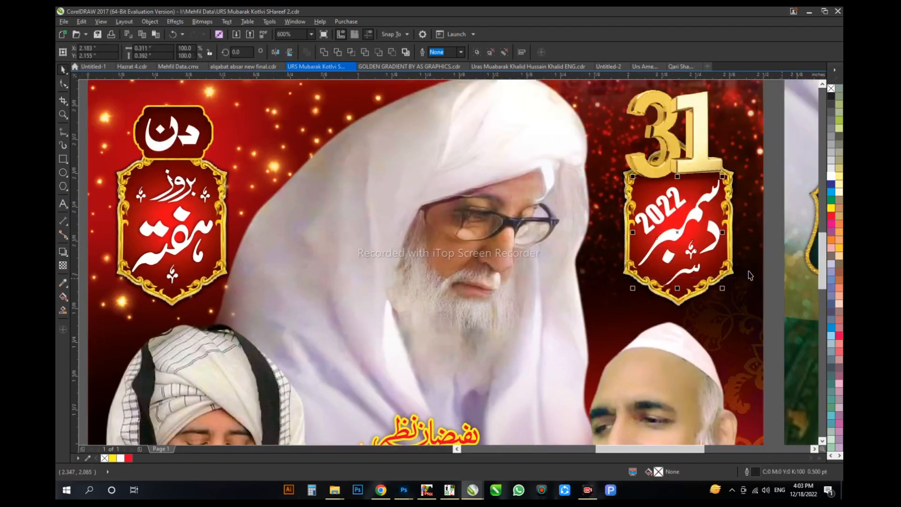
{"action": "left_click", "coordinate": [182, 221]}
{"action": "scroll", "coordinate": [679, 181], "scroll_direction": "down", "scroll_amount": 1}
{"action": "left_click", "coordinate": [575, 214]}
{"action": "scroll", "coordinate": [562, 214], "scroll_direction": "down", "scroll_amount": 1}
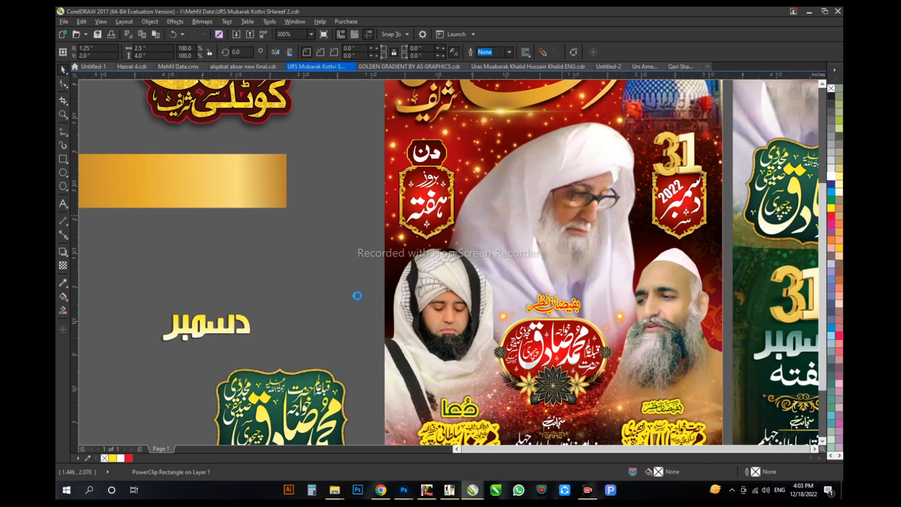
Step: Delete the leftover calligraphy, gold gradient bar, دسمبر text and green name plate lying beside the red poster
{"action": "left_click_drag", "start_coordinate": [362, 372], "coordinate": [458, 285]}
{"action": "key", "text": "Delete"}
{"action": "left_click_drag", "start_coordinate": [251, 246], "coordinate": [317, 305]}
{"action": "left_click", "coordinate": [319, 268]}
{"action": "key", "text": "Delete"}
{"action": "left_click_drag", "start_coordinate": [343, 230], "coordinate": [325, 179]}
{"action": "left_click", "coordinate": [401, 214]}
{"action": "left_click_drag", "start_coordinate": [191, 277], "coordinate": [364, 419]}
{"action": "key", "text": "Delete"}
Step: Duplicate the complete red poster and place the copy beside the original, on the side away from the green poster
{"action": "left_click_drag", "start_coordinate": [554, 419], "coordinate": [234, 112]}
{"action": "left_click_drag", "start_coordinate": [428, 204], "coordinate": [240, 203]}
{"action": "key", "text": "shift+F2"}
Step: Recolor the کوٹلی شریف title lettering white on the poster copy, keeping the rest of the title gold
{"action": "left_click", "coordinate": [464, 132]}
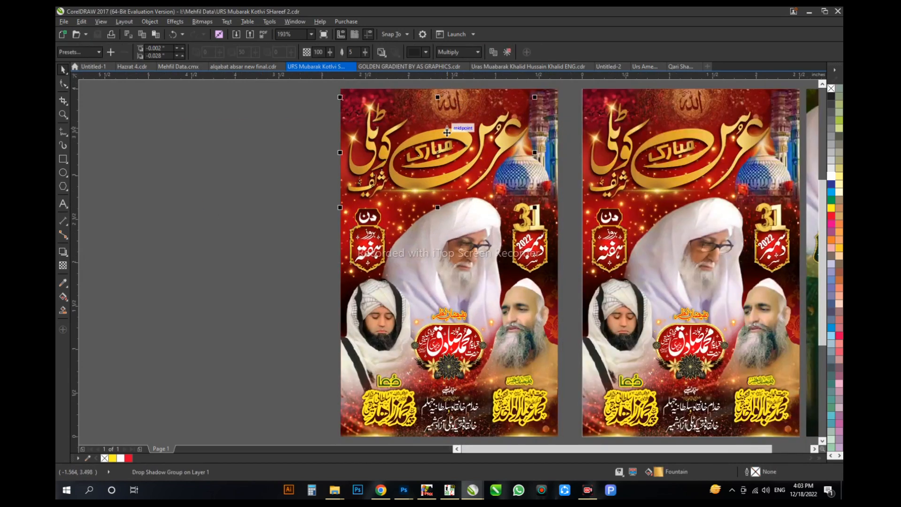
{"action": "left_click", "coordinate": [525, 53]}
{"action": "left_click", "coordinate": [464, 146]}
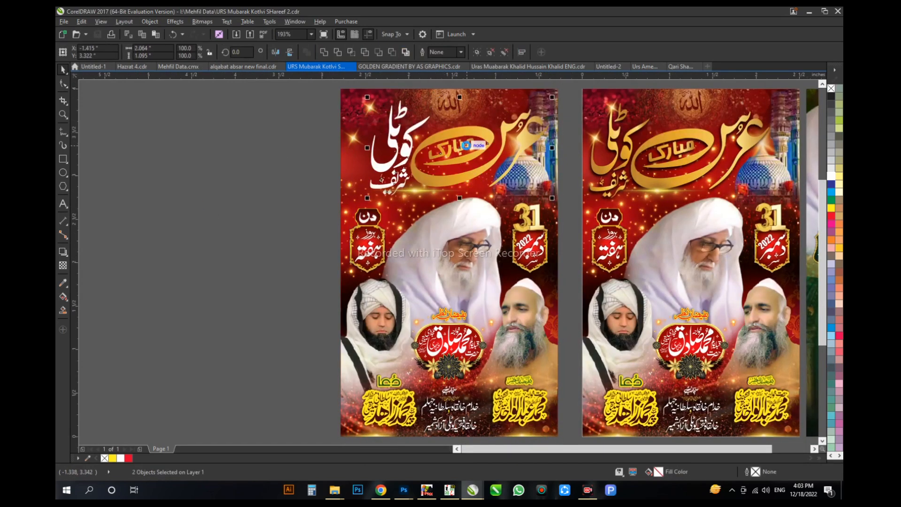
{"action": "left_click", "coordinate": [665, 125]}
{"action": "scroll", "coordinate": [344, 167], "scroll_direction": "down", "scroll_amount": 1}
{"action": "left_click", "coordinate": [308, 149]}
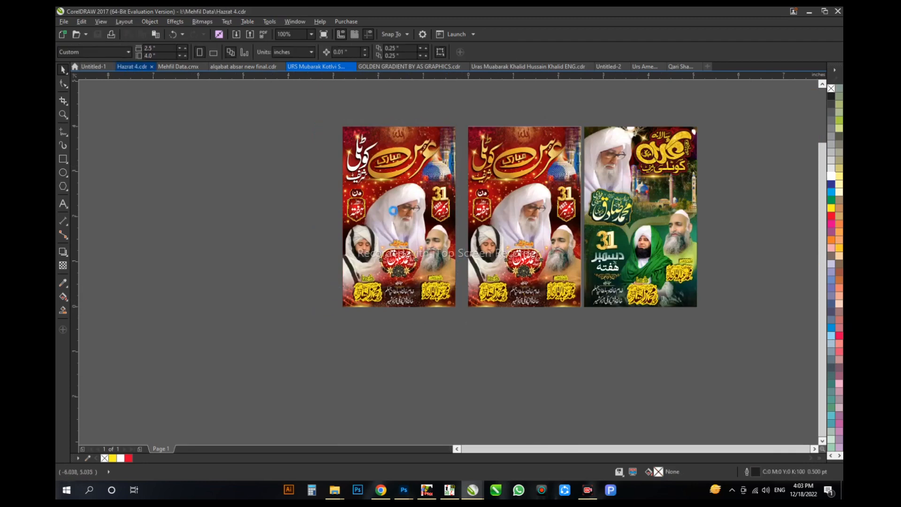
Step: Copy the small green designer logo badge from the open orange Urs banner document and paste it into the red poster document
{"action": "left_click", "coordinate": [545, 364]}
{"action": "left_click", "coordinate": [316, 66]}
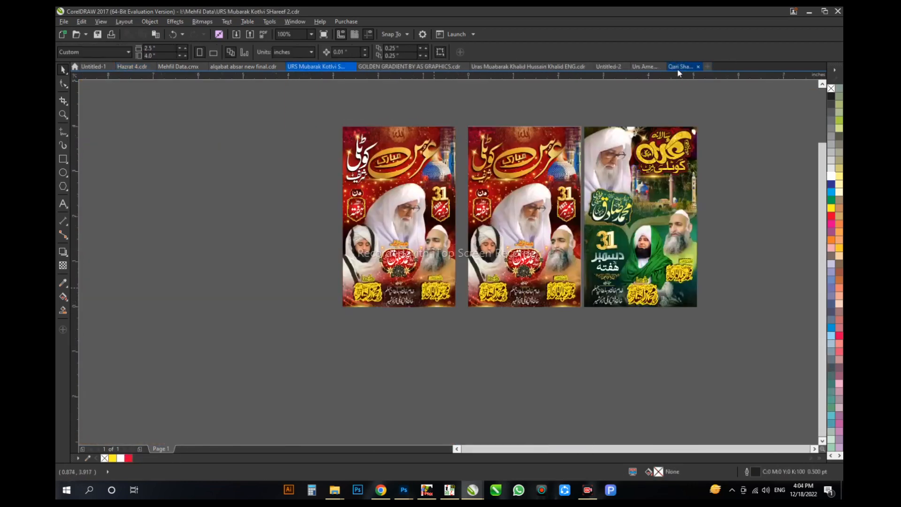
{"action": "left_click", "coordinate": [679, 67]}
{"action": "left_click", "coordinate": [315, 67]}
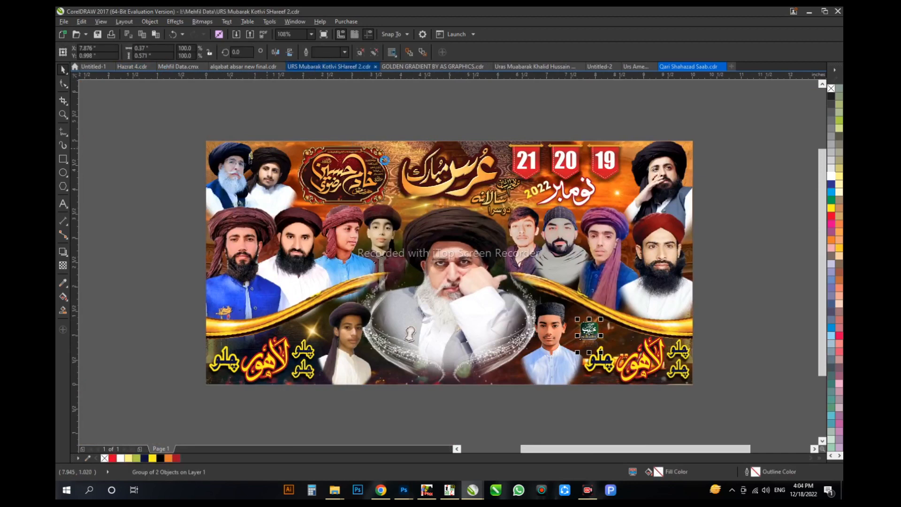
{"action": "key", "text": "ctrl+v"}
Step: Shrink the green logo badge and position it beside the دن frame on the gold-lettered poster
{"action": "scroll", "coordinate": [534, 160], "scroll_direction": "up", "scroll_amount": 2}
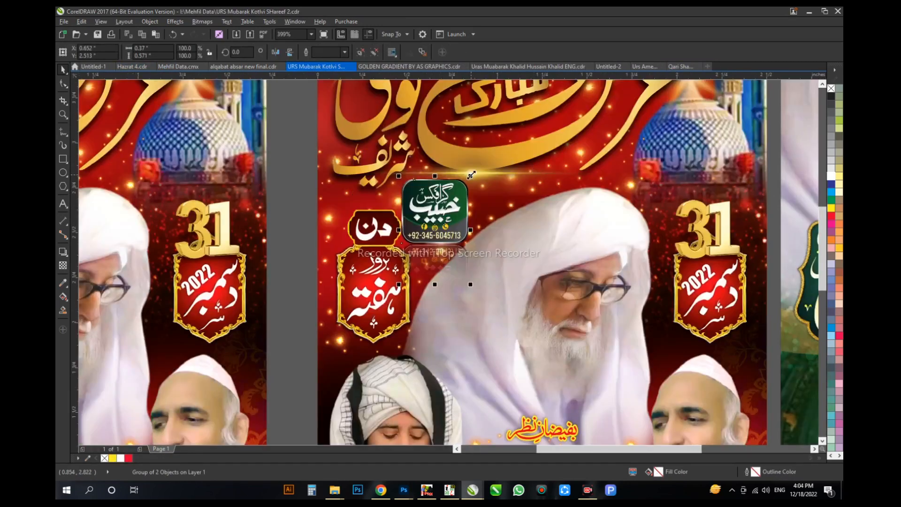
{"action": "left_click_drag", "start_coordinate": [468, 282], "coordinate": [454, 263]}
{"action": "left_click_drag", "start_coordinate": [434, 216], "coordinate": [433, 206]}
Step: Place a copy of the green logo badge beside the دن frame on the poster with white title lettering
{"action": "scroll", "coordinate": [433, 207], "scroll_direction": "down", "scroll_amount": 1}
{"action": "left_click_drag", "start_coordinate": [640, 215], "coordinate": [404, 211]}
{"action": "right_click", "coordinate": [404, 210]}
{"action": "scroll", "coordinate": [405, 216], "scroll_direction": "down", "scroll_amount": 1}
{"action": "left_click", "coordinate": [292, 257]}
Step: Delete the green reference poster and fit the two red poster versions in view
{"action": "left_click_drag", "start_coordinate": [337, 144], "coordinate": [488, 355]}
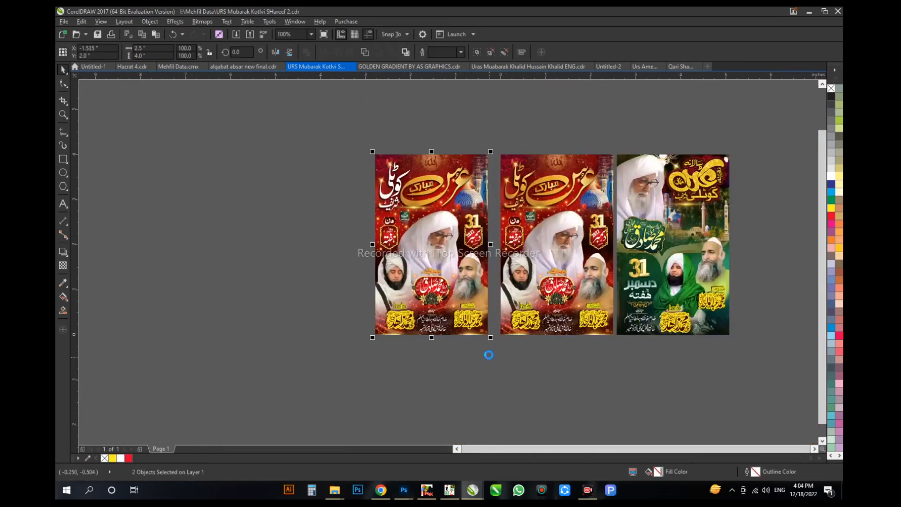
{"action": "key", "text": "Delete"}
{"action": "key", "text": "F4"}
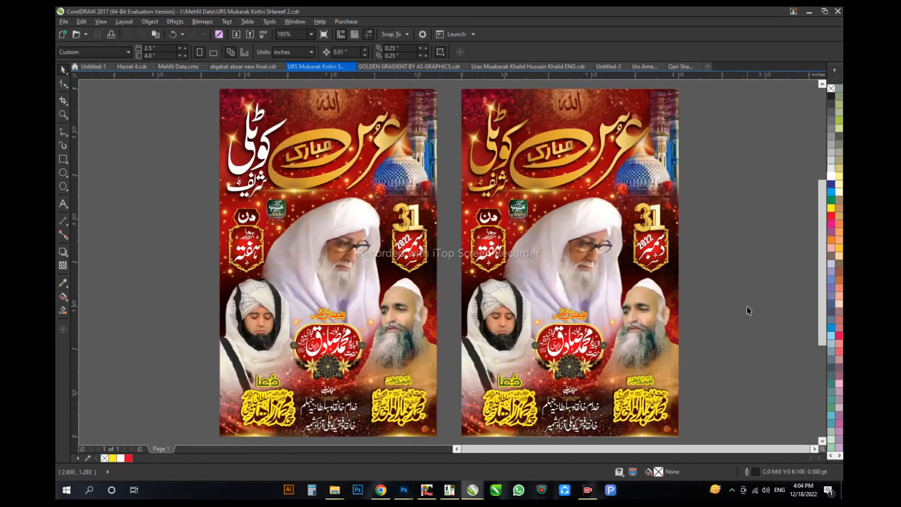